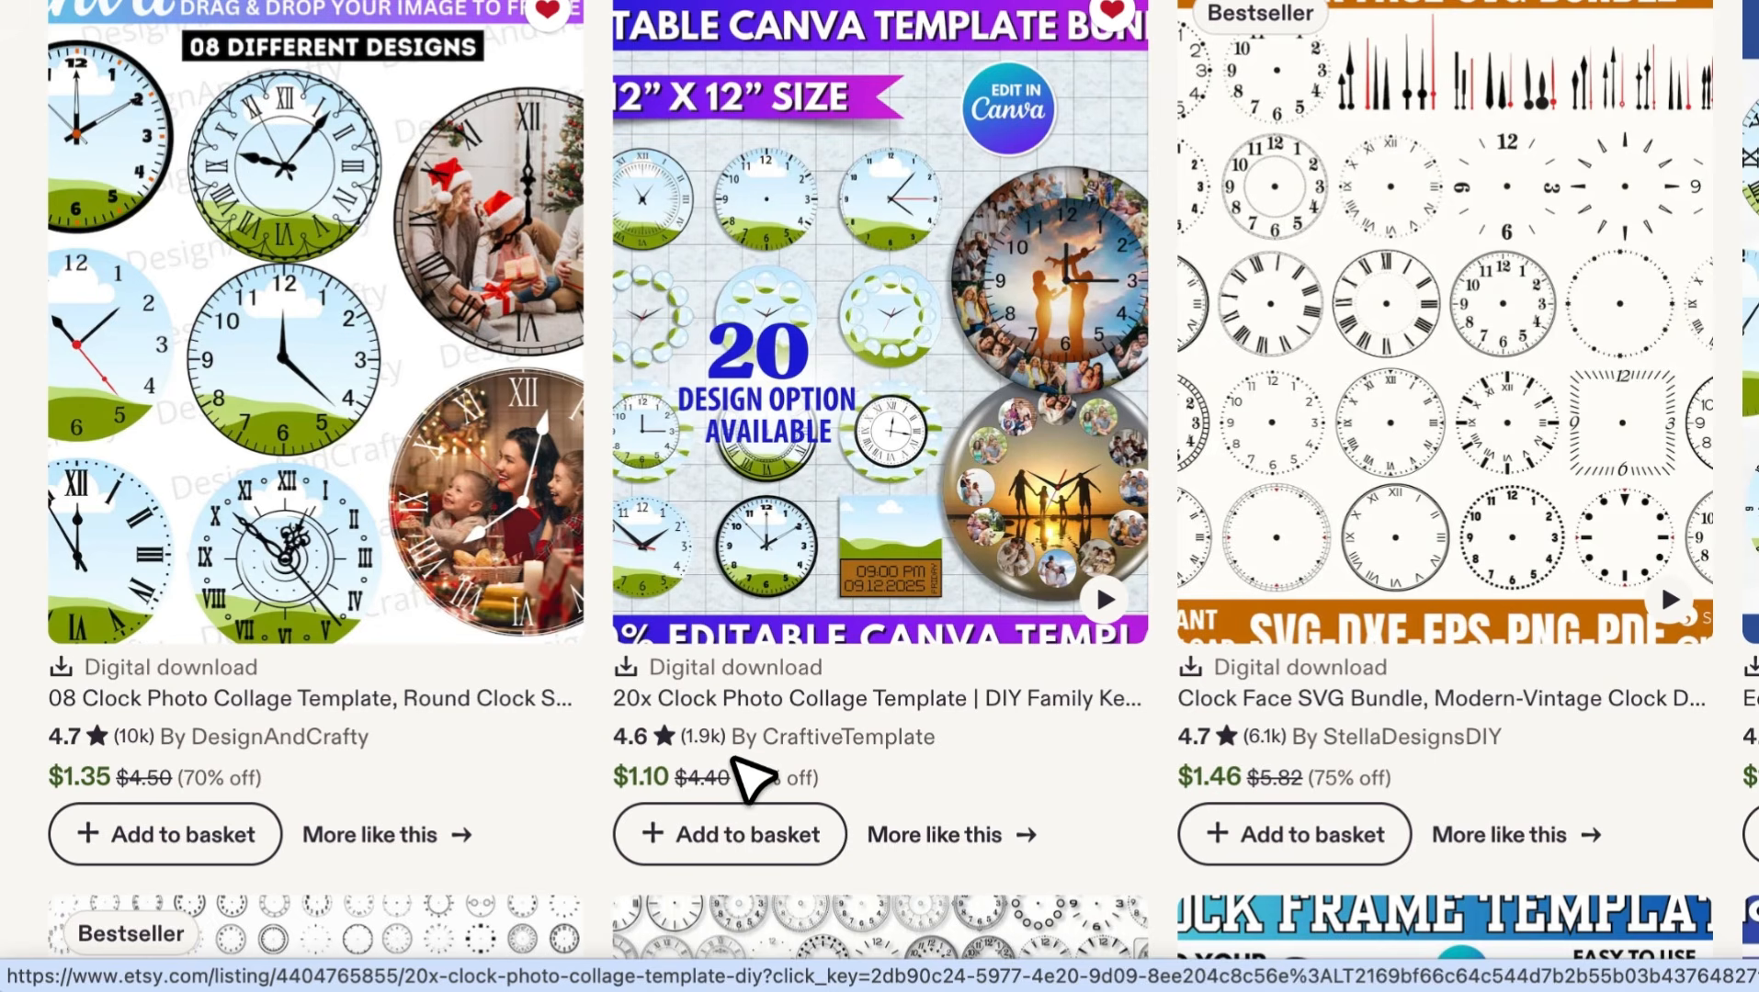
scroll(1344, 747, down, 3)
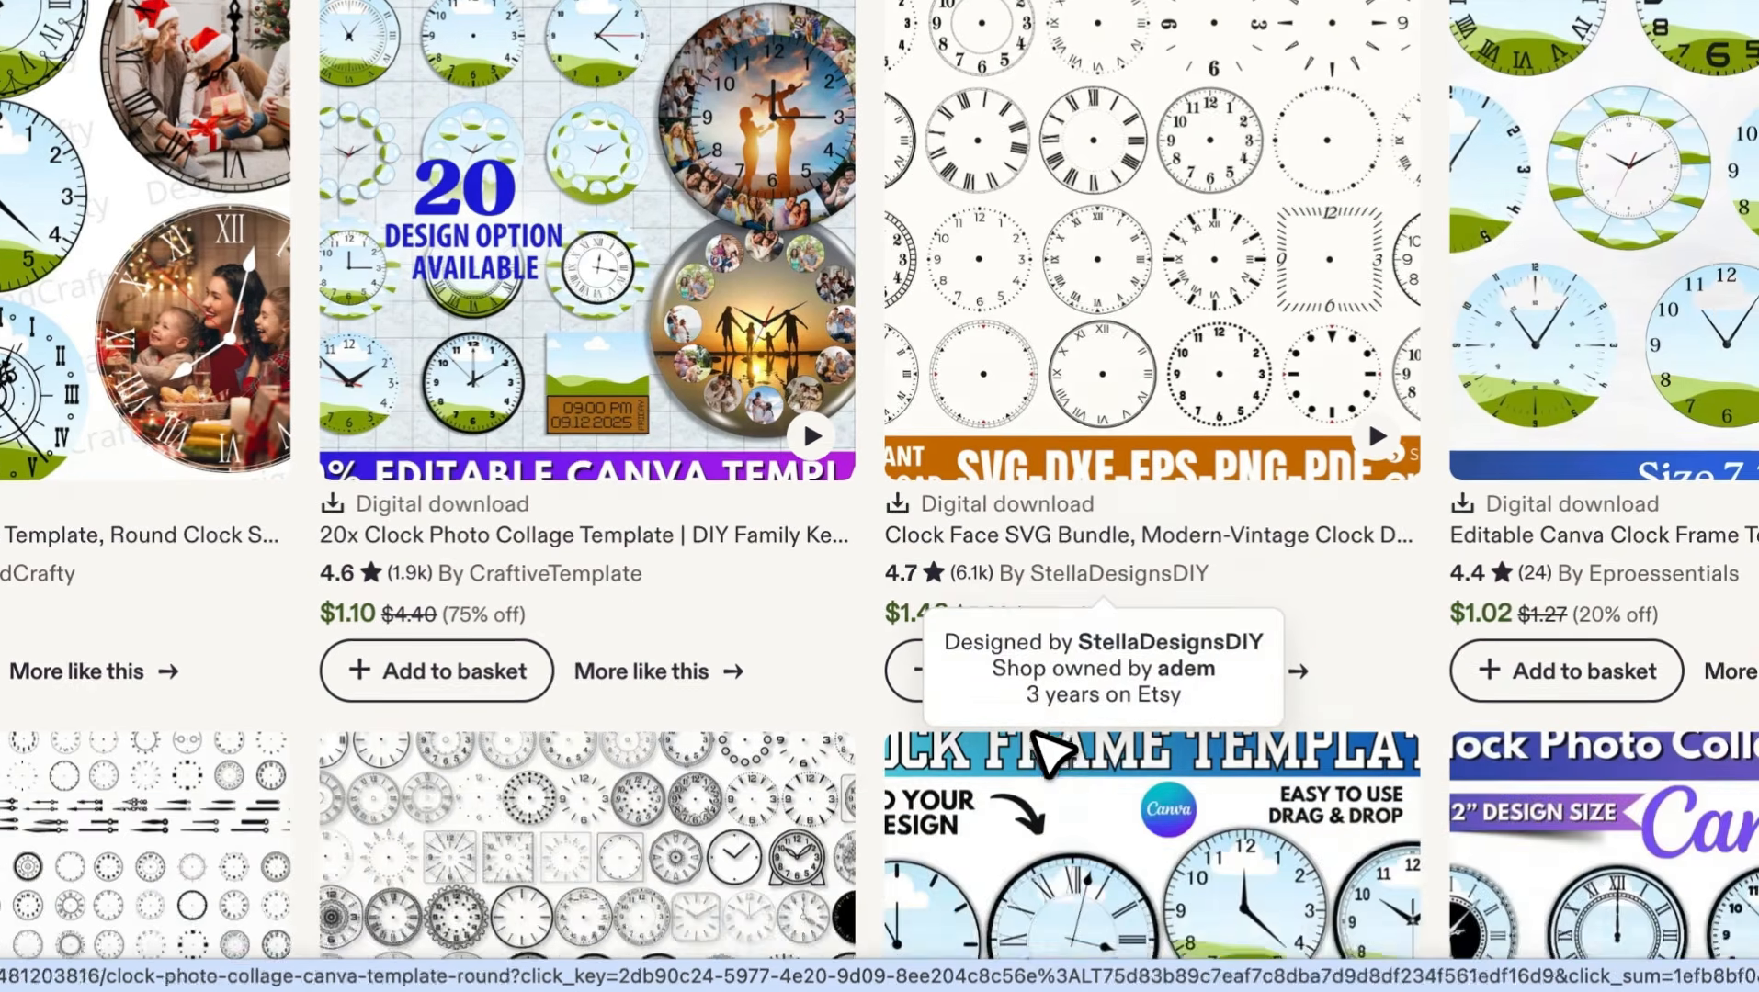
scroll(1036, 735, down, 7)
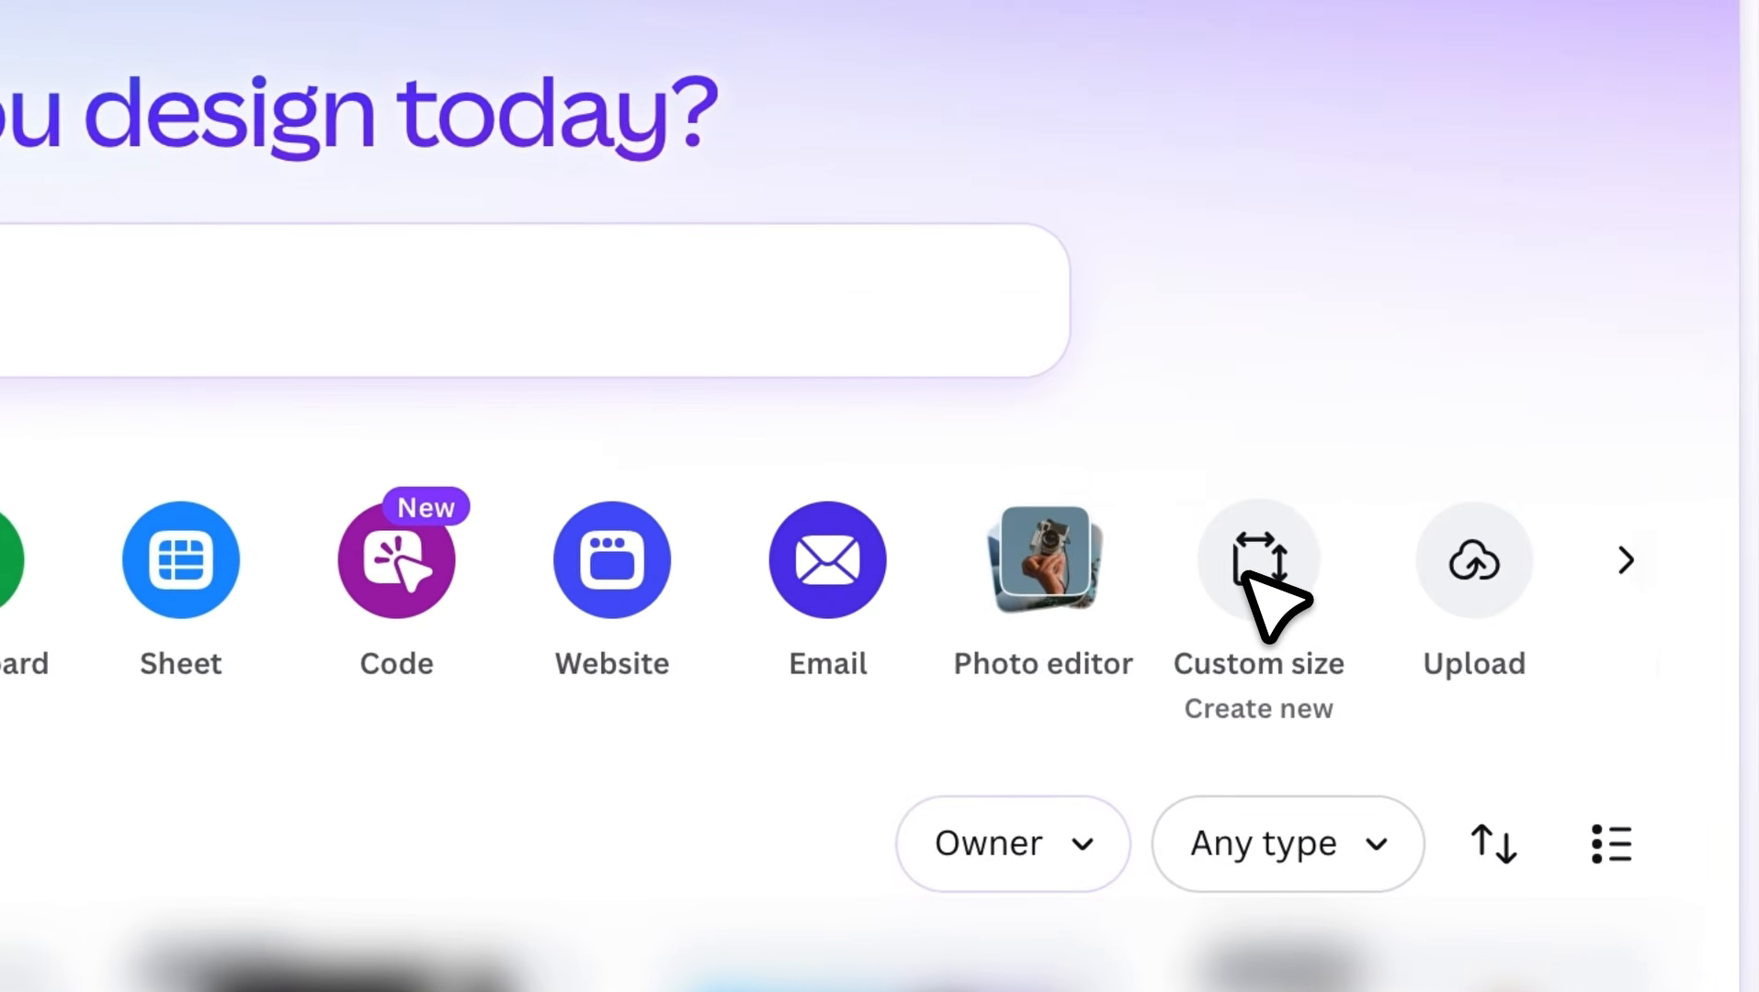
Create a new custom-size design in Canva, 12 in wide by 12 in high
click(1248, 579)
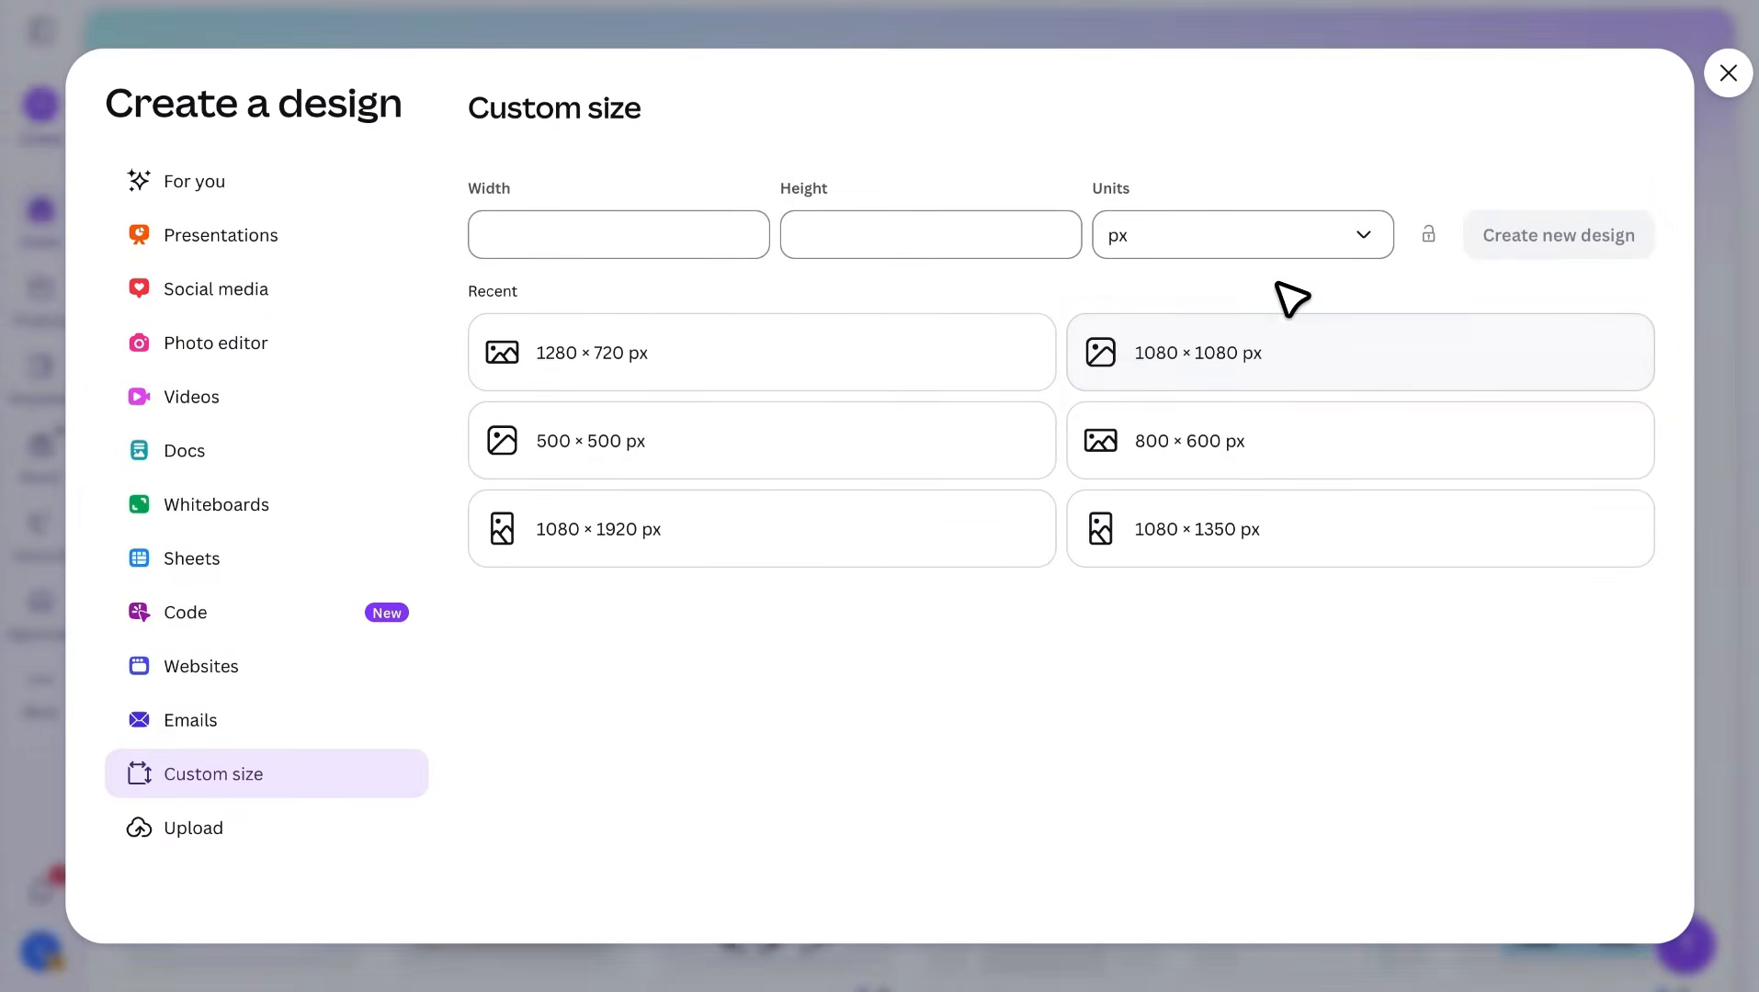
click(1249, 238)
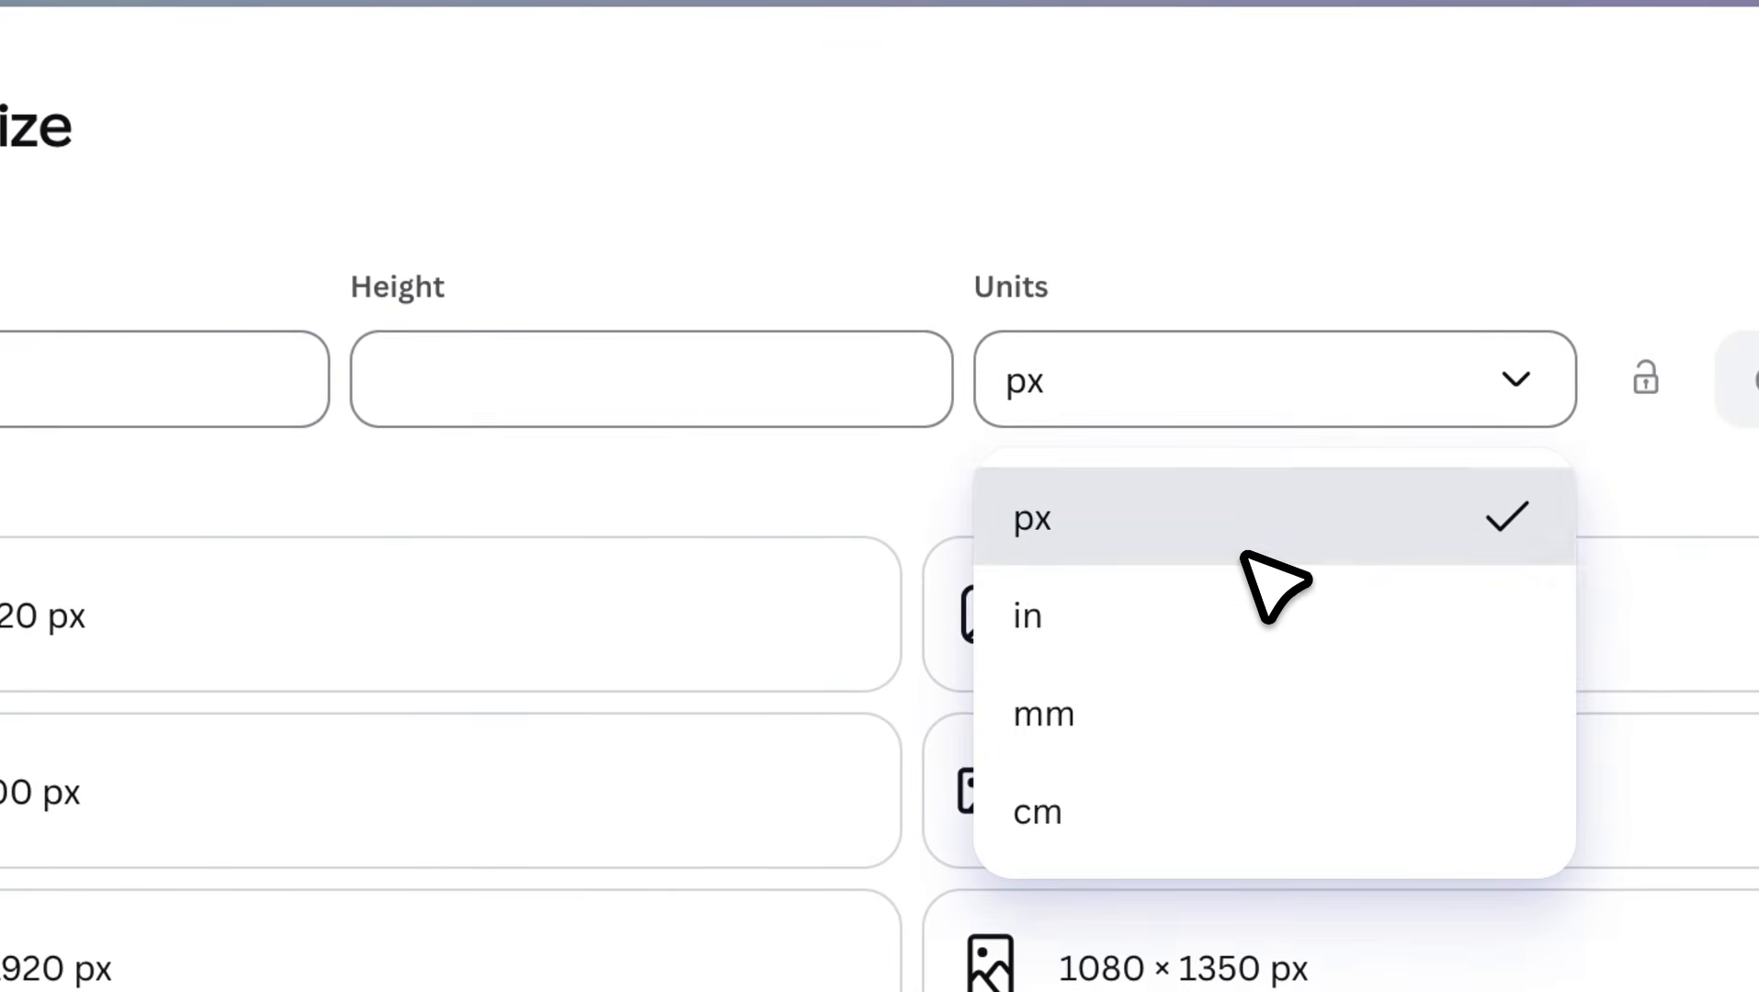
click(1233, 606)
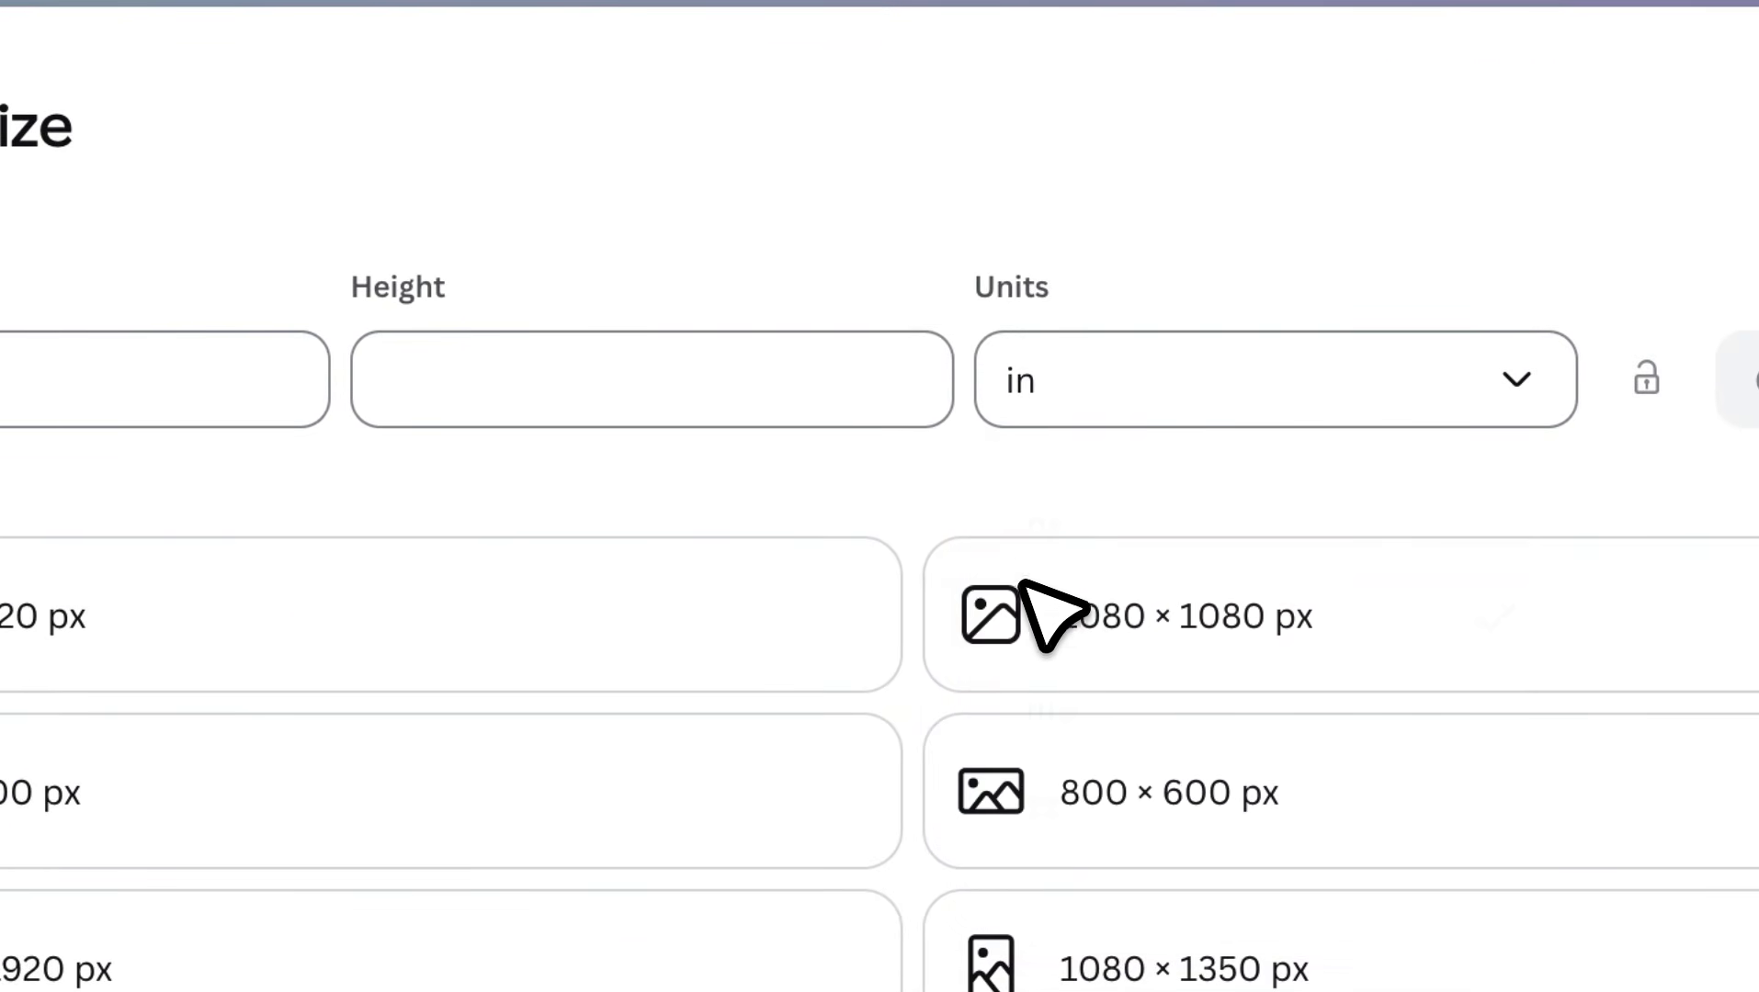
click(34, 415)
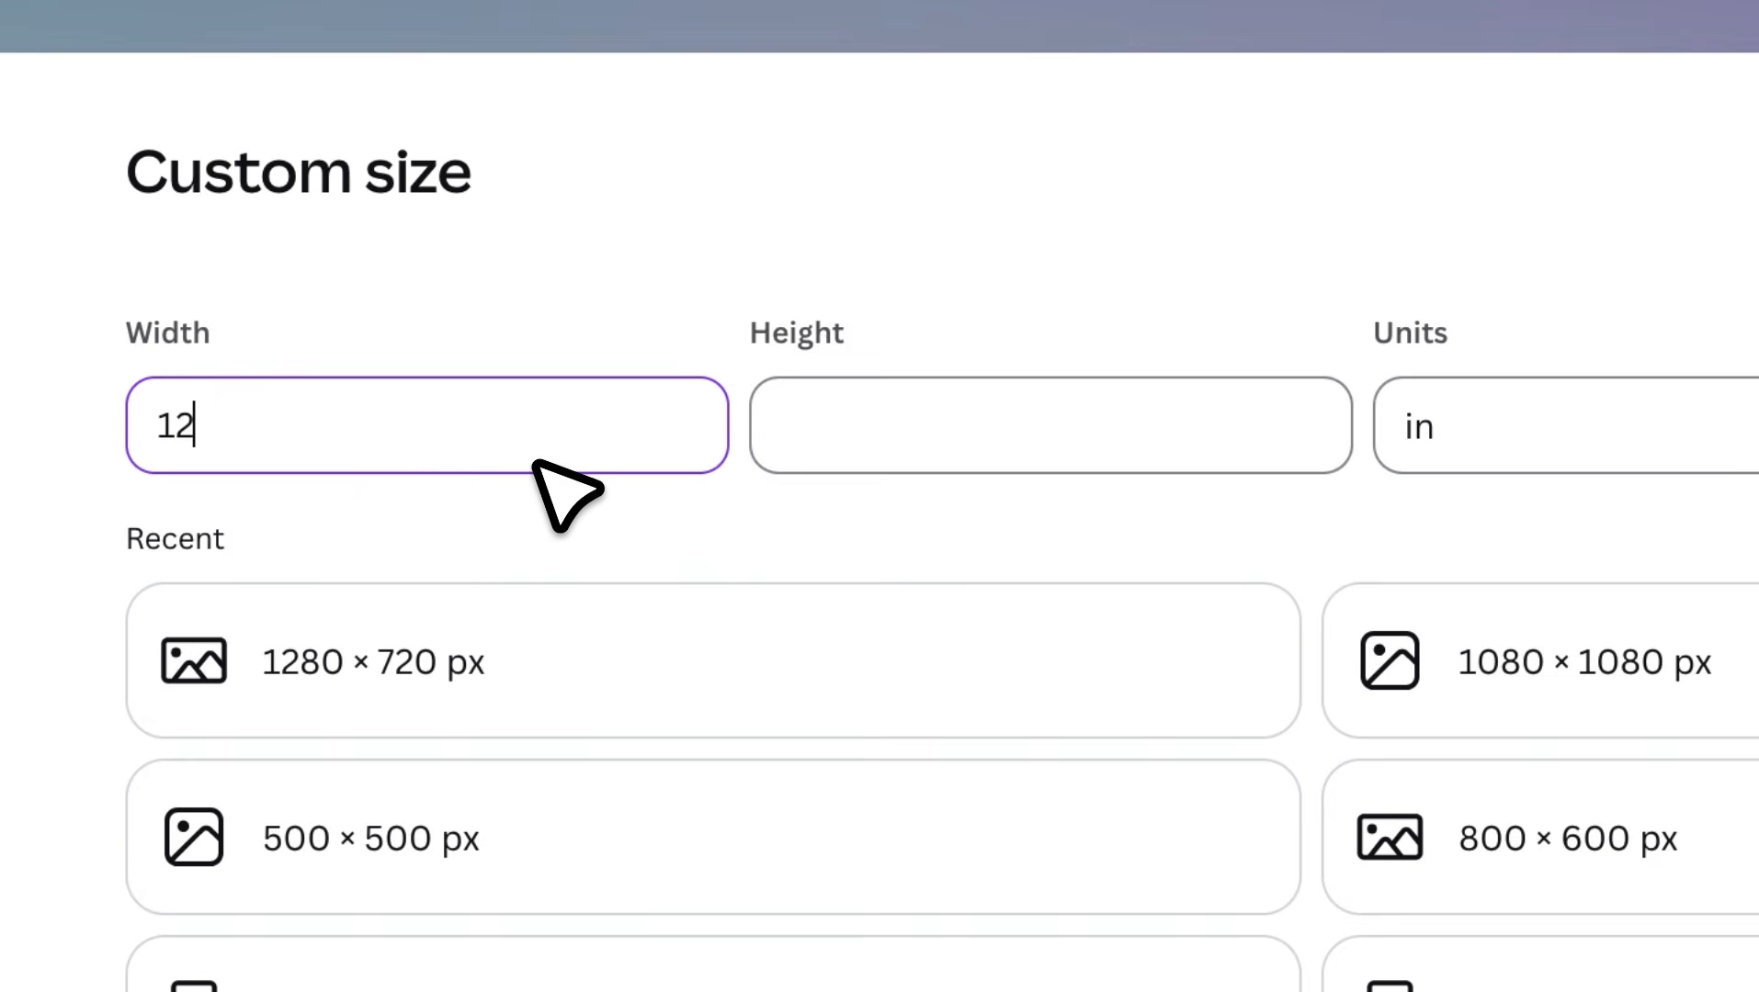
click(902, 454)
text(12)
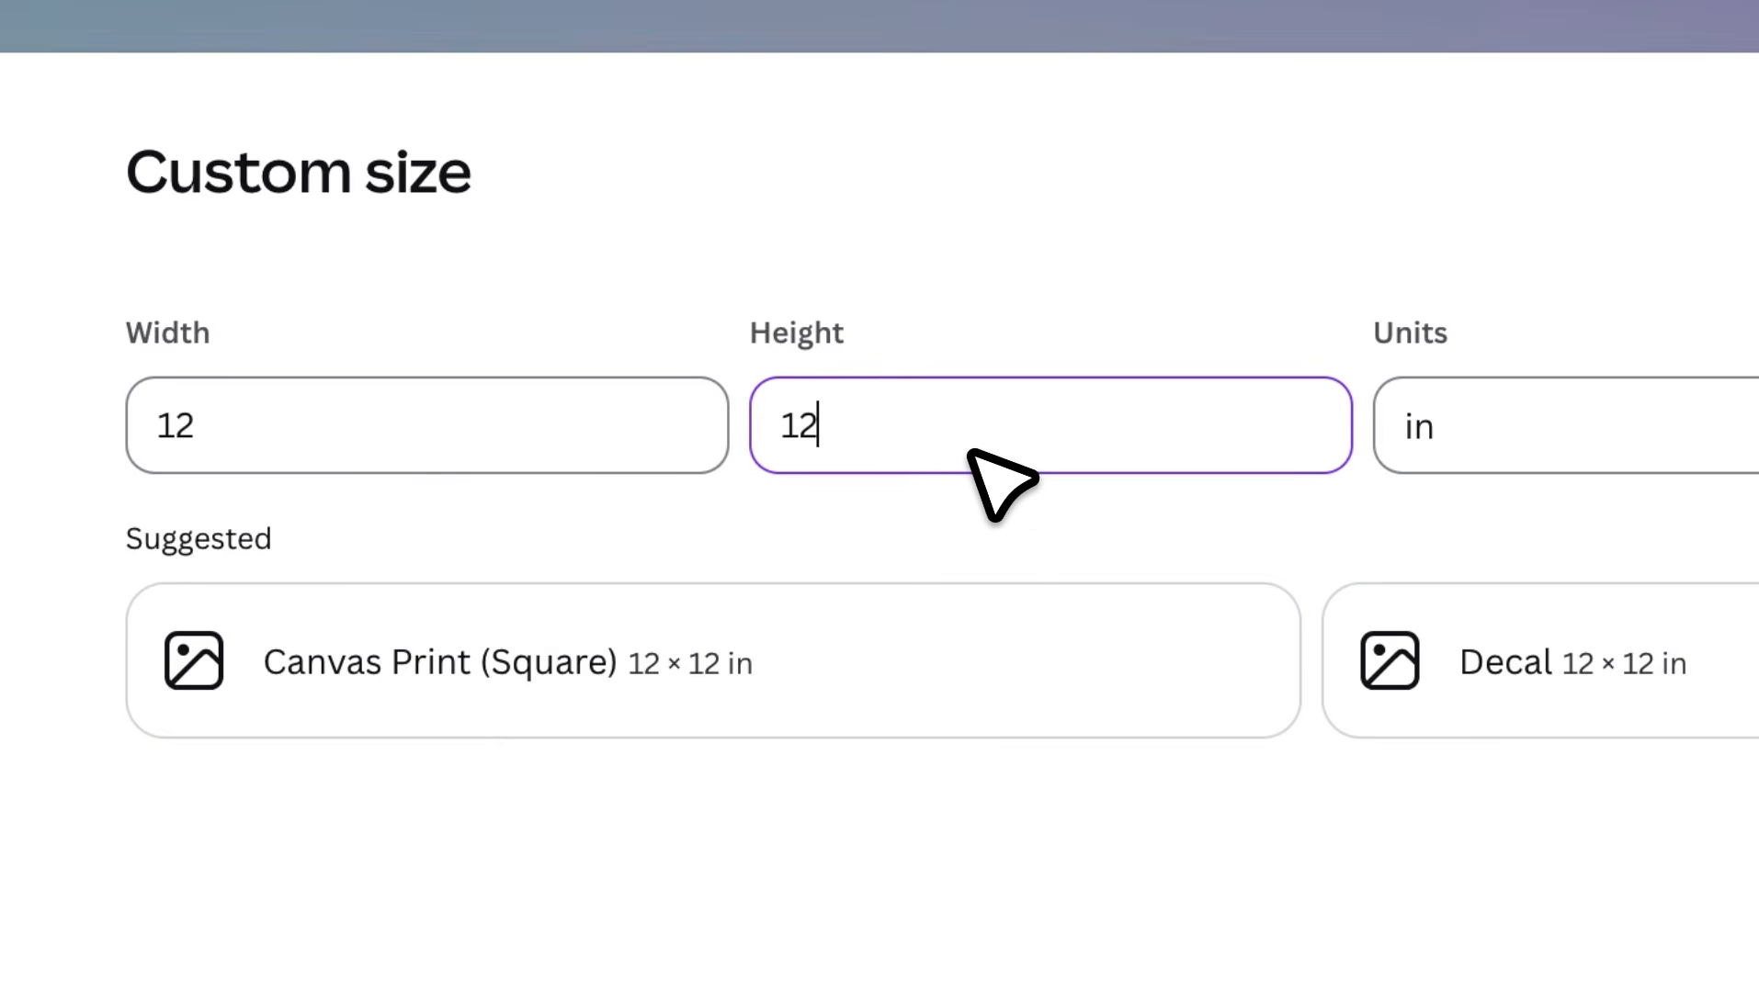
click(1415, 484)
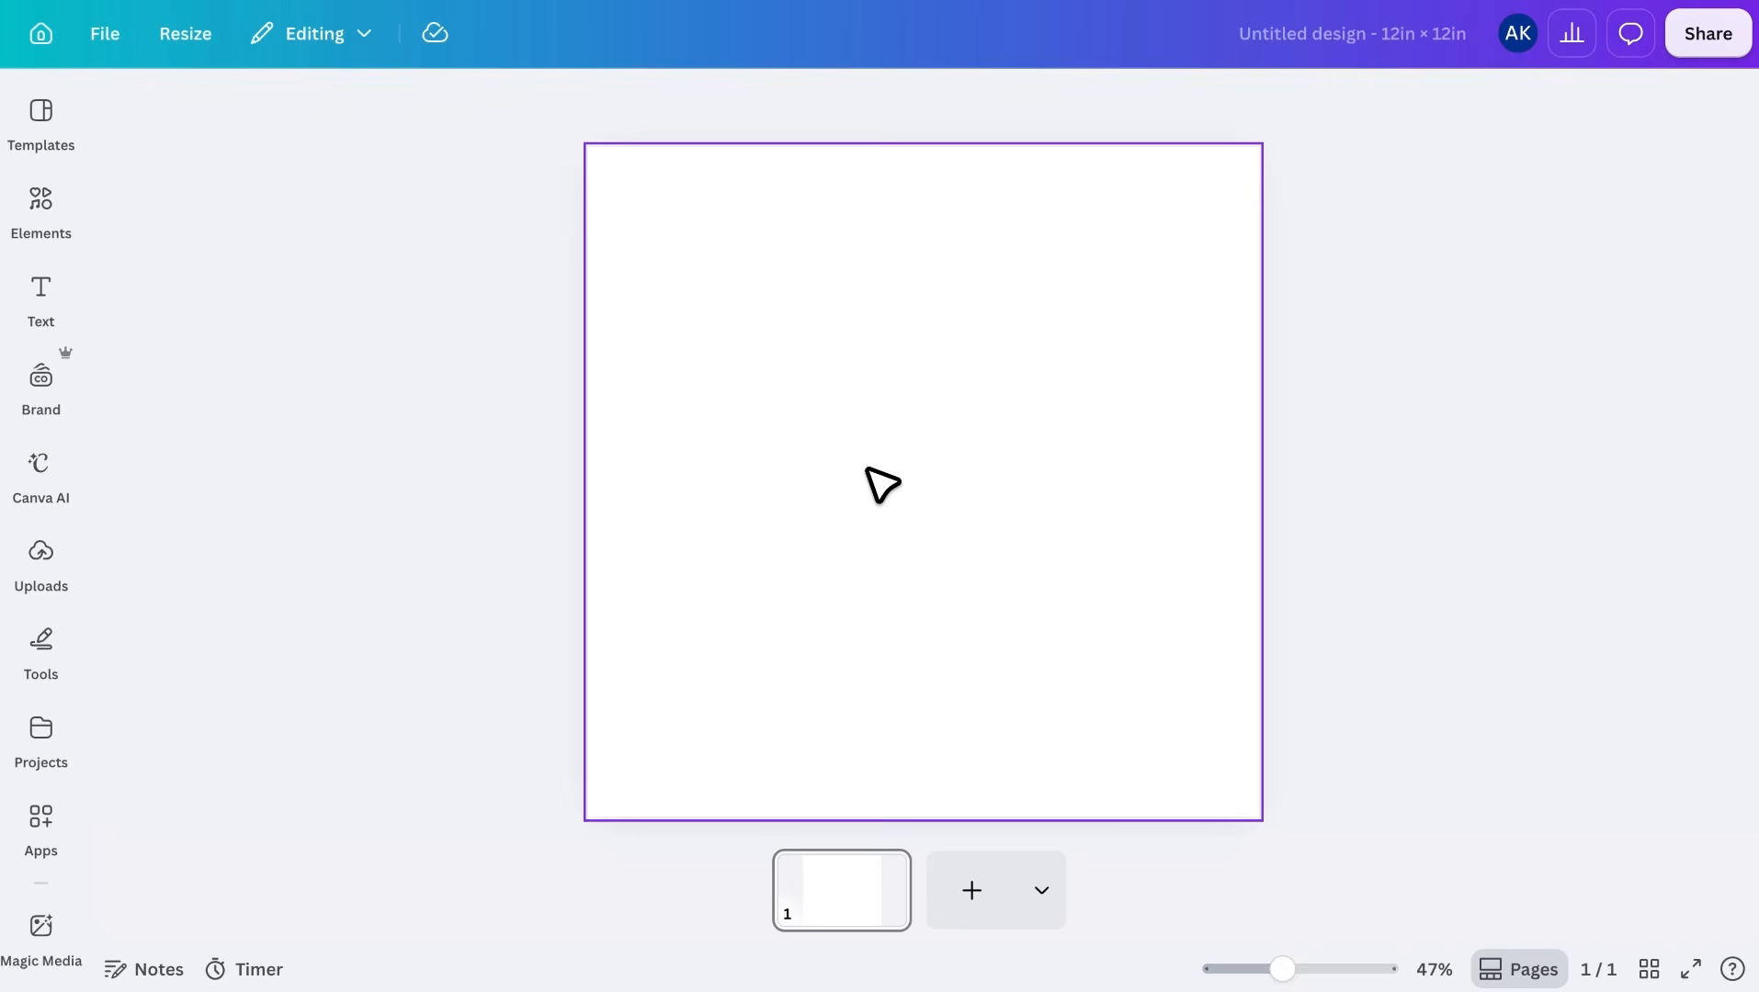
Search the design elements for "clock", limit the results to graphics and browse the clock faces
click(37, 219)
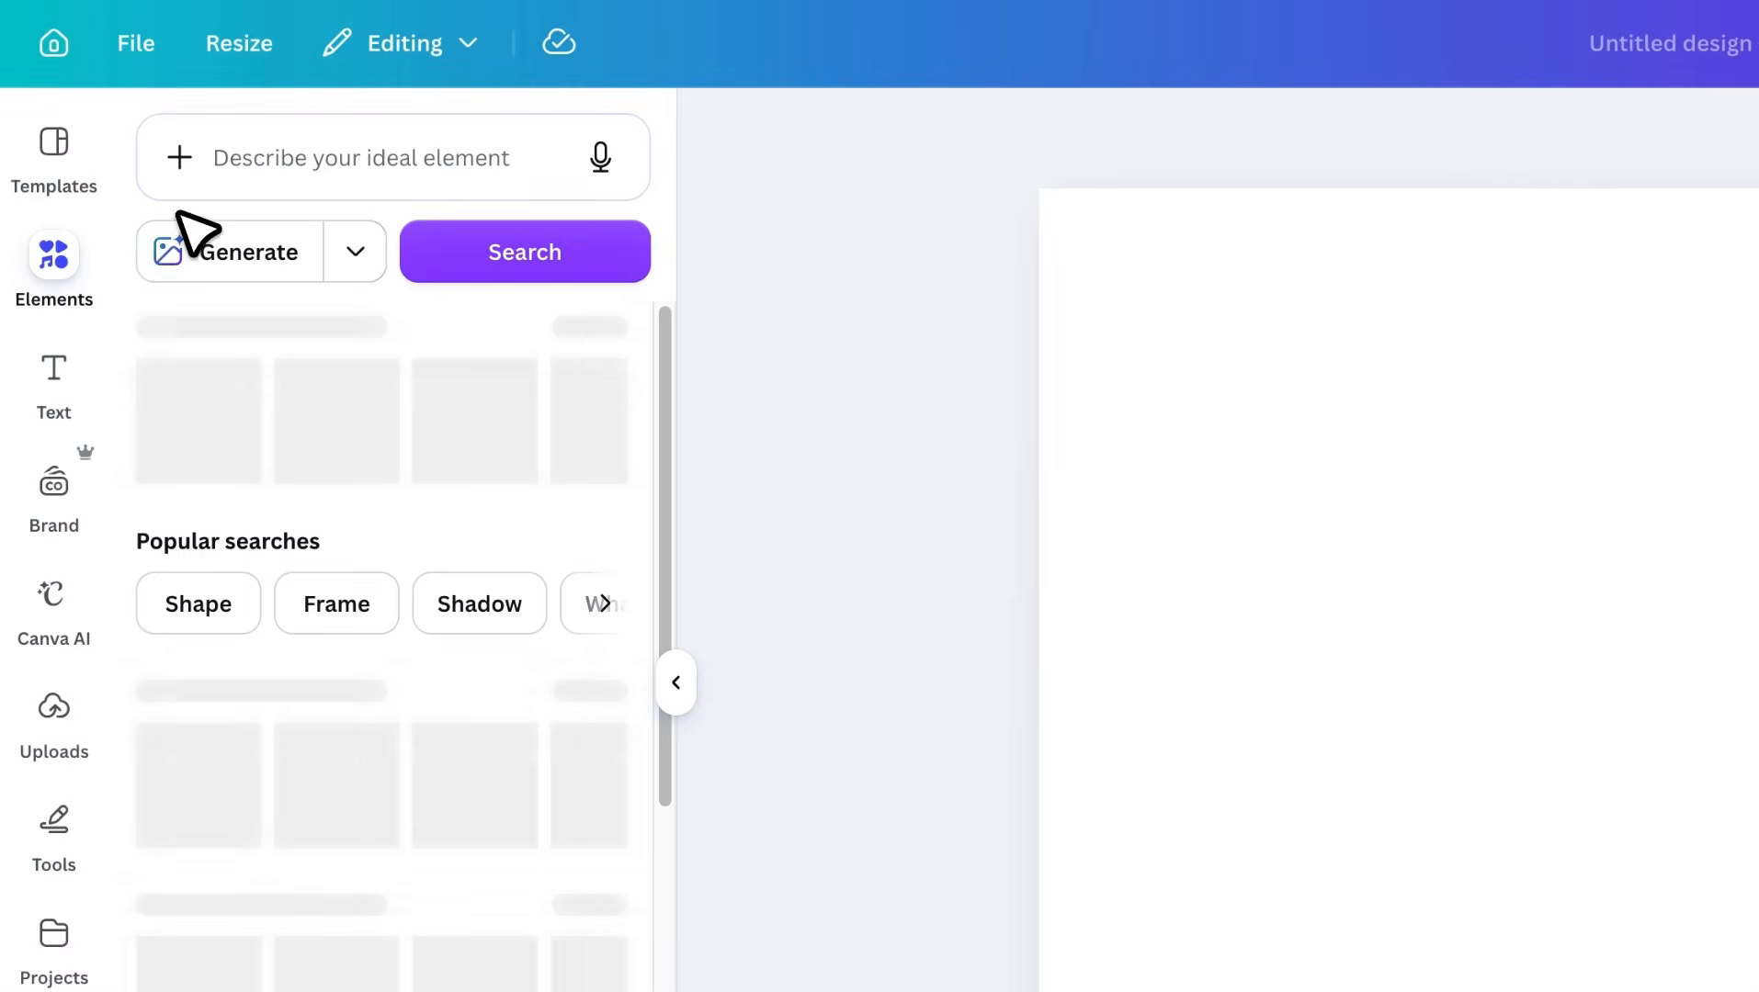
click(219, 156)
text(clock)
key(Return)
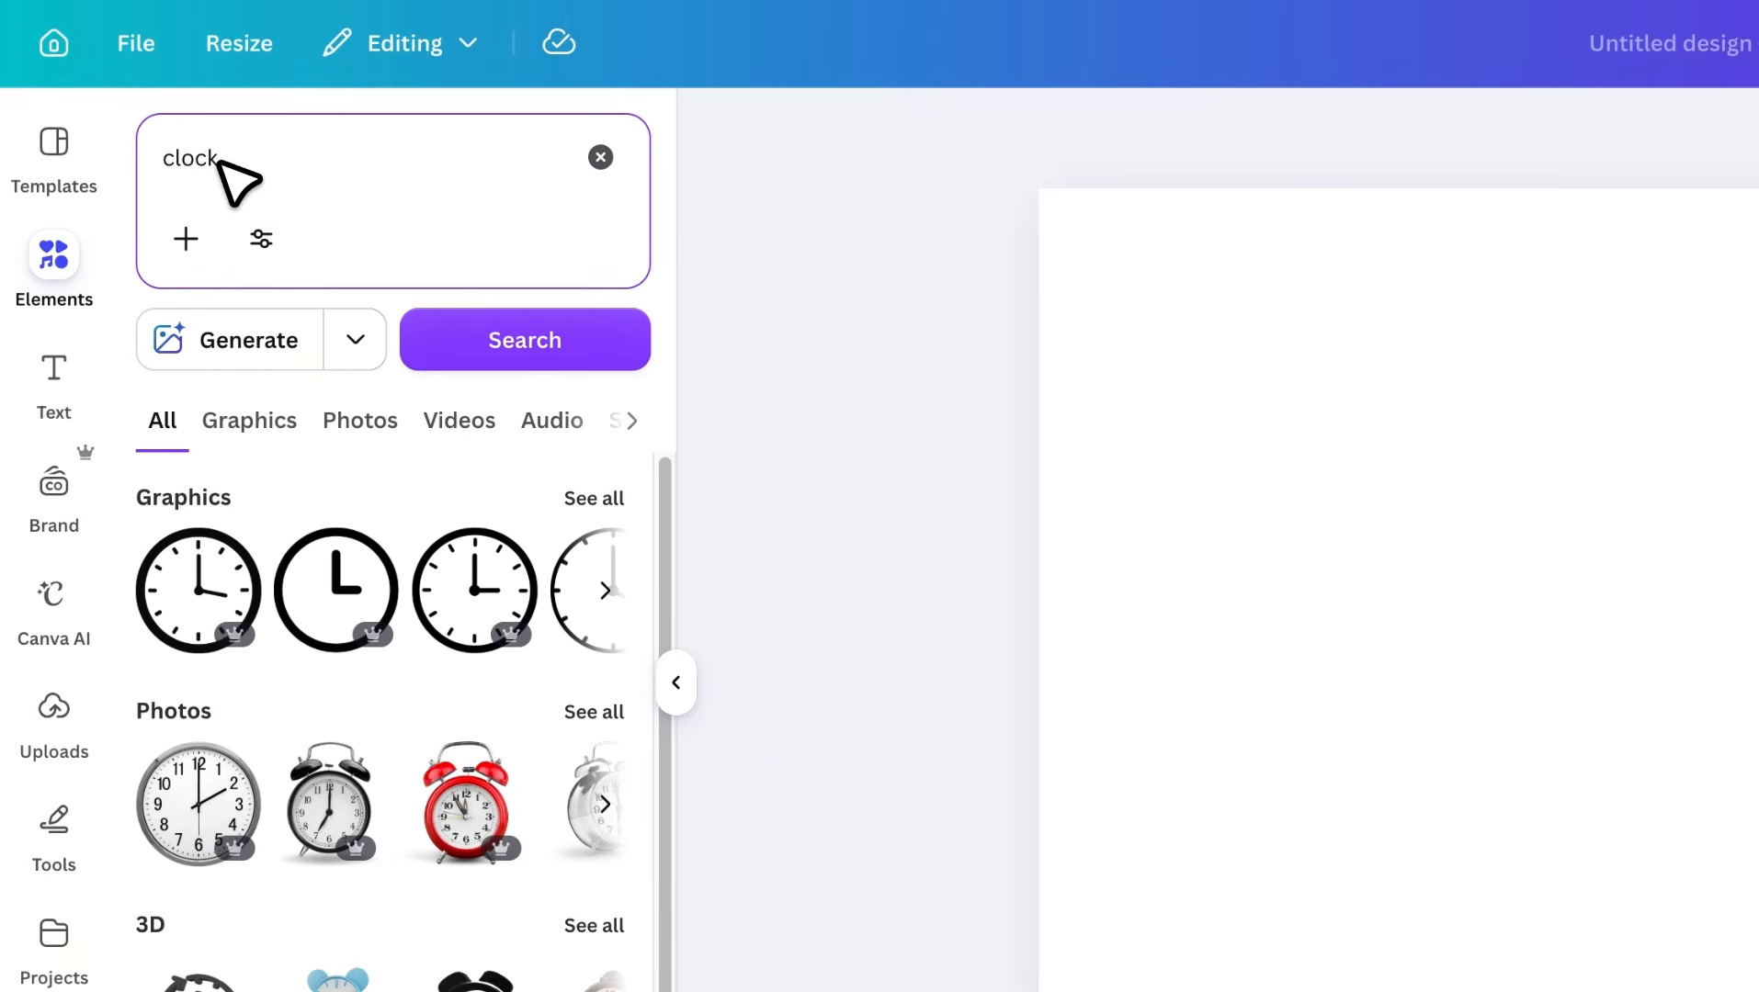
click(253, 430)
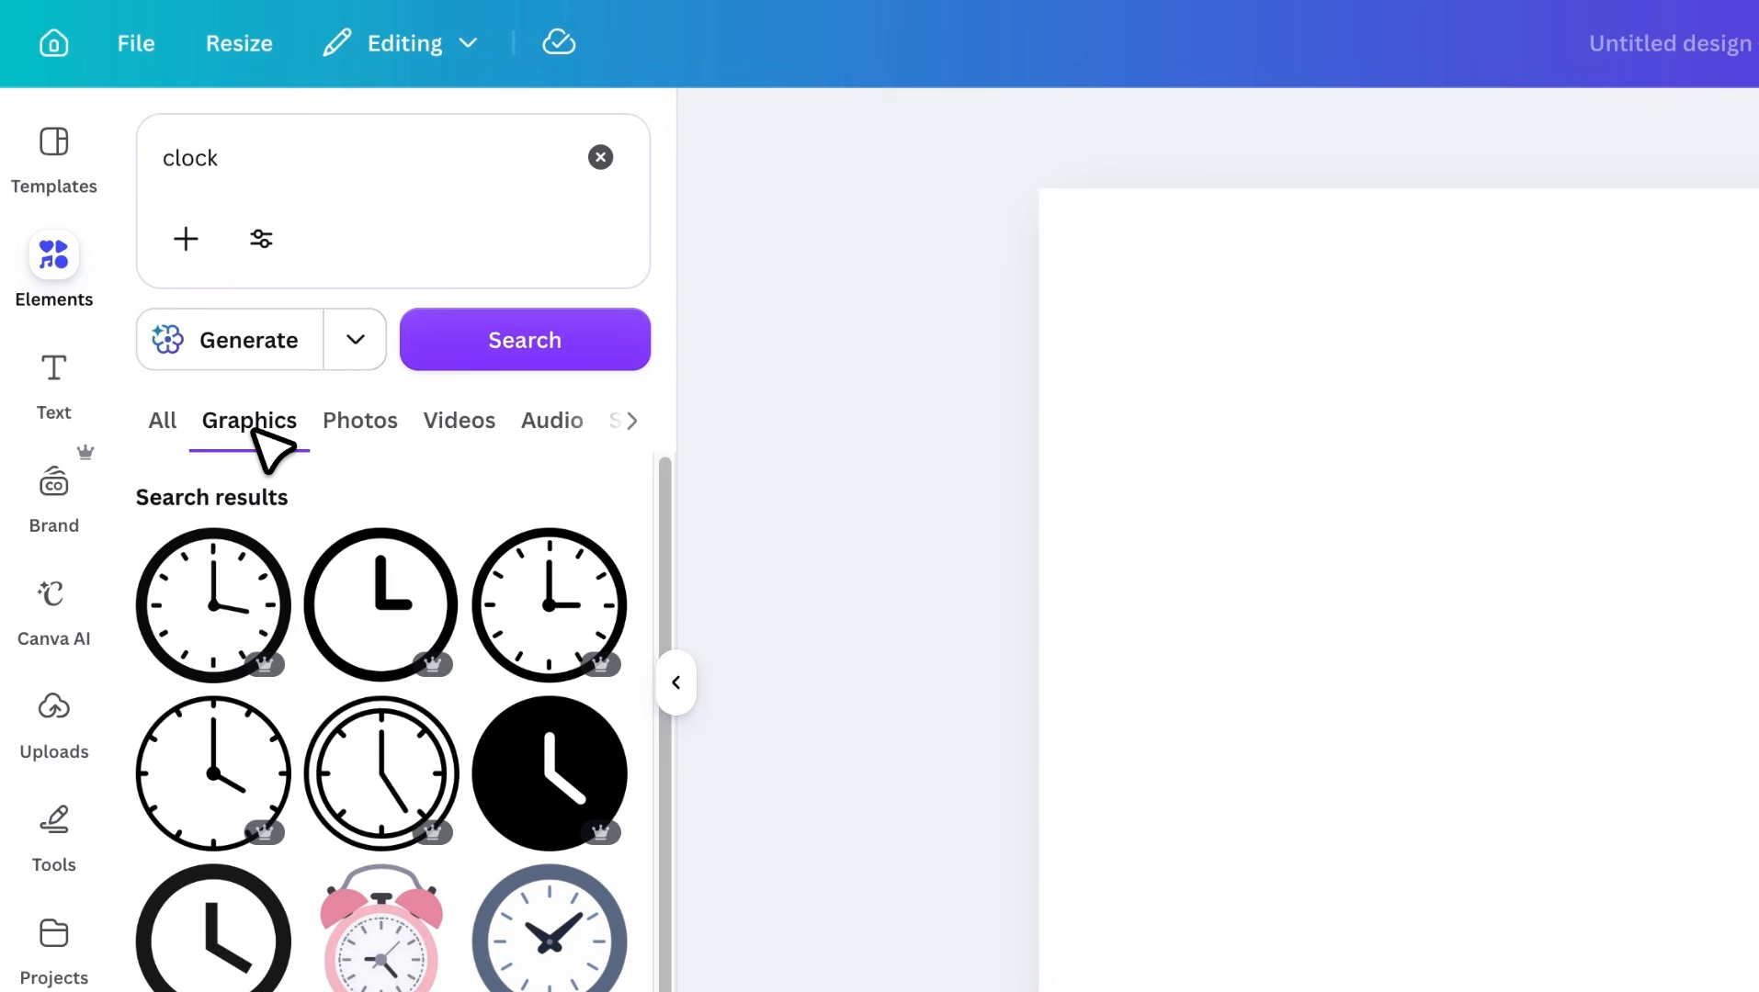
scroll(484, 551, down, 15)
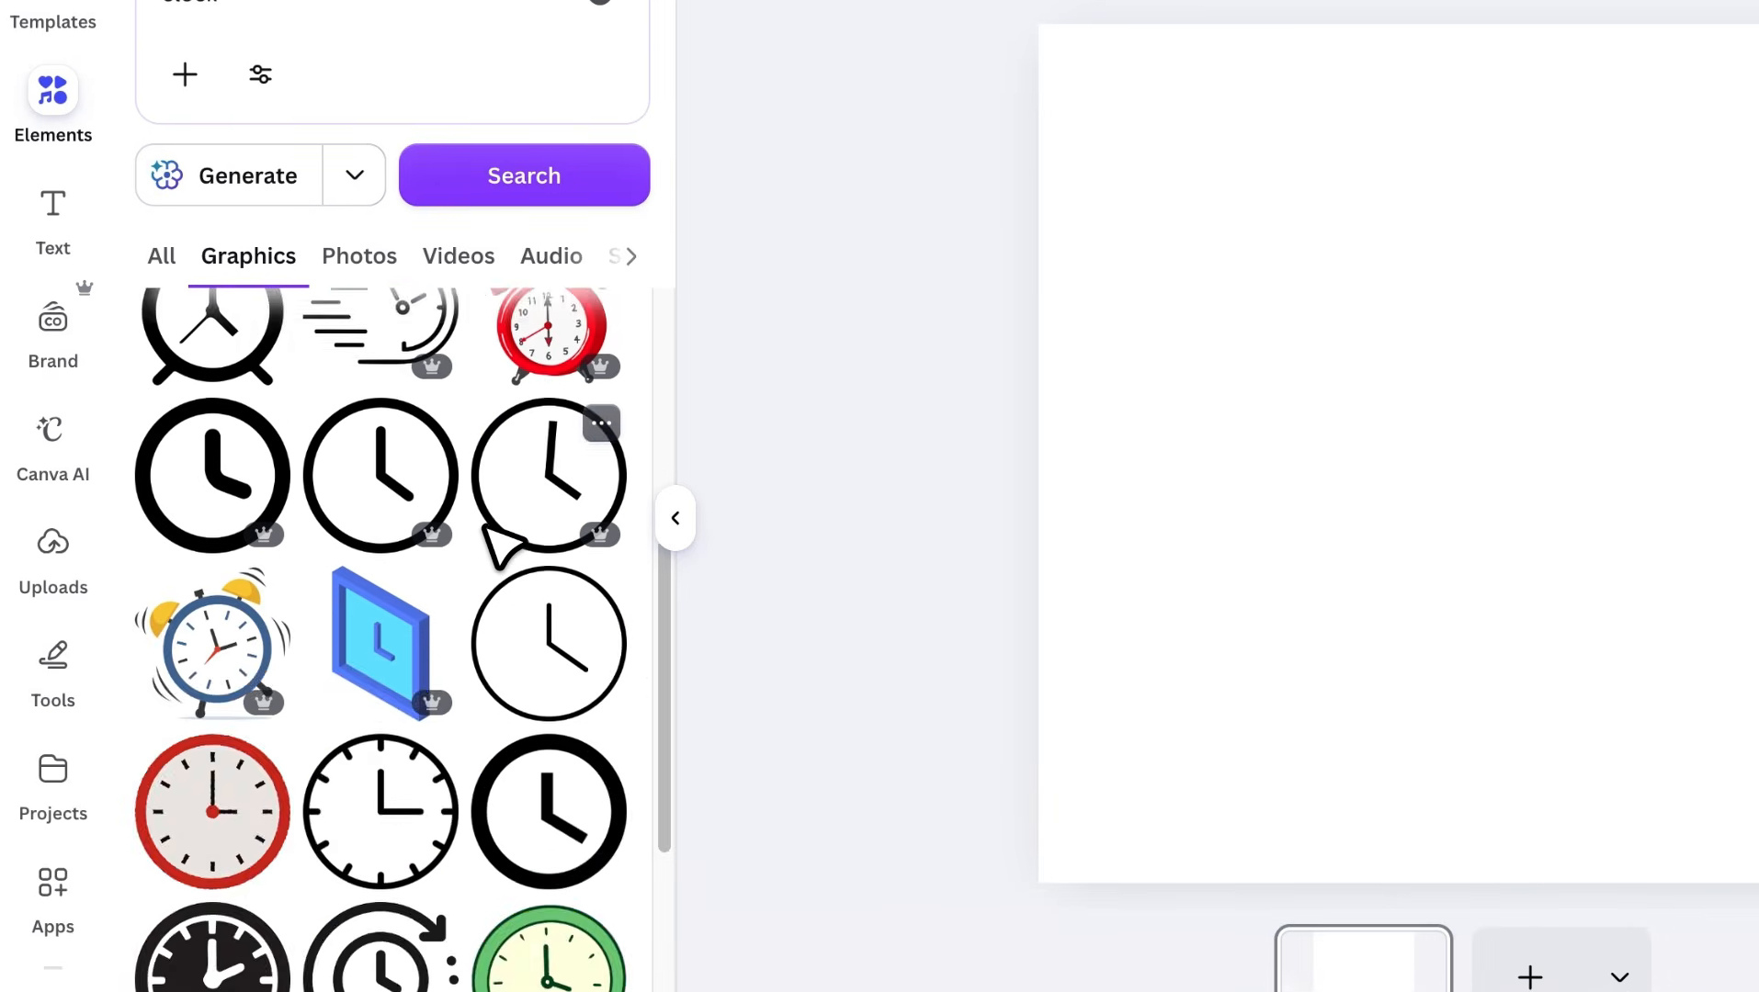
scroll(485, 526, down, 2)
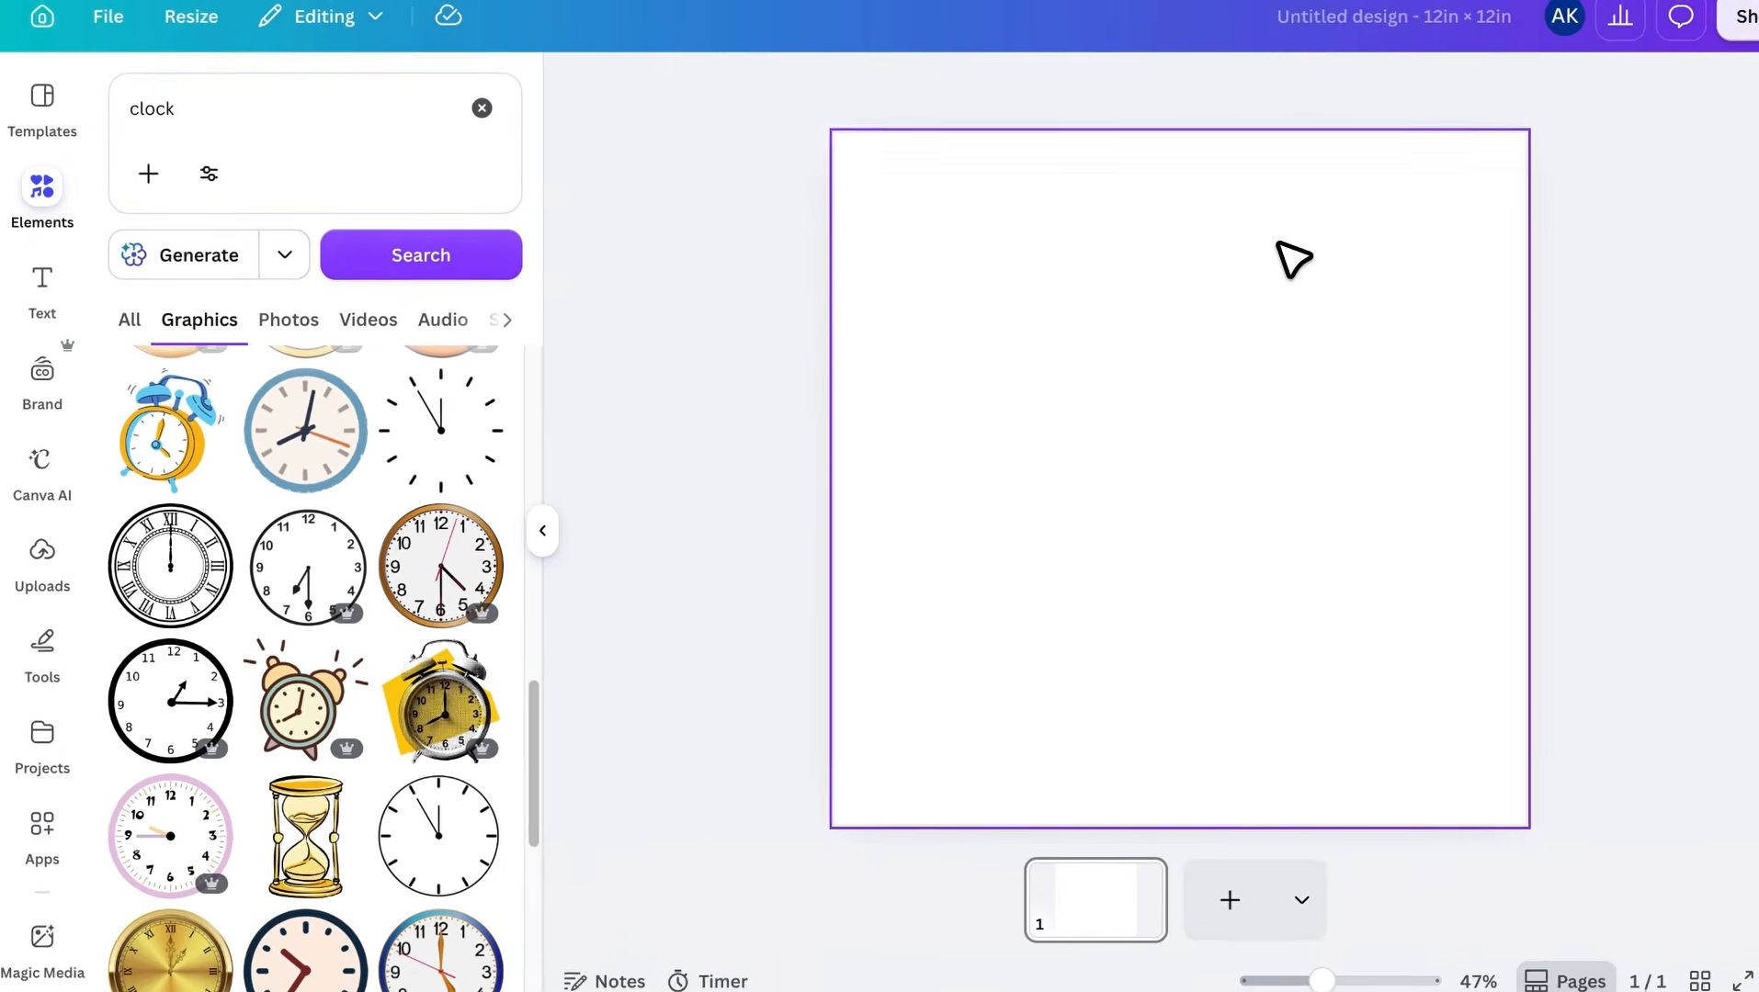
Switch to the SVG Silh website, find "clock" among its categories and open that category
click(1314, 0)
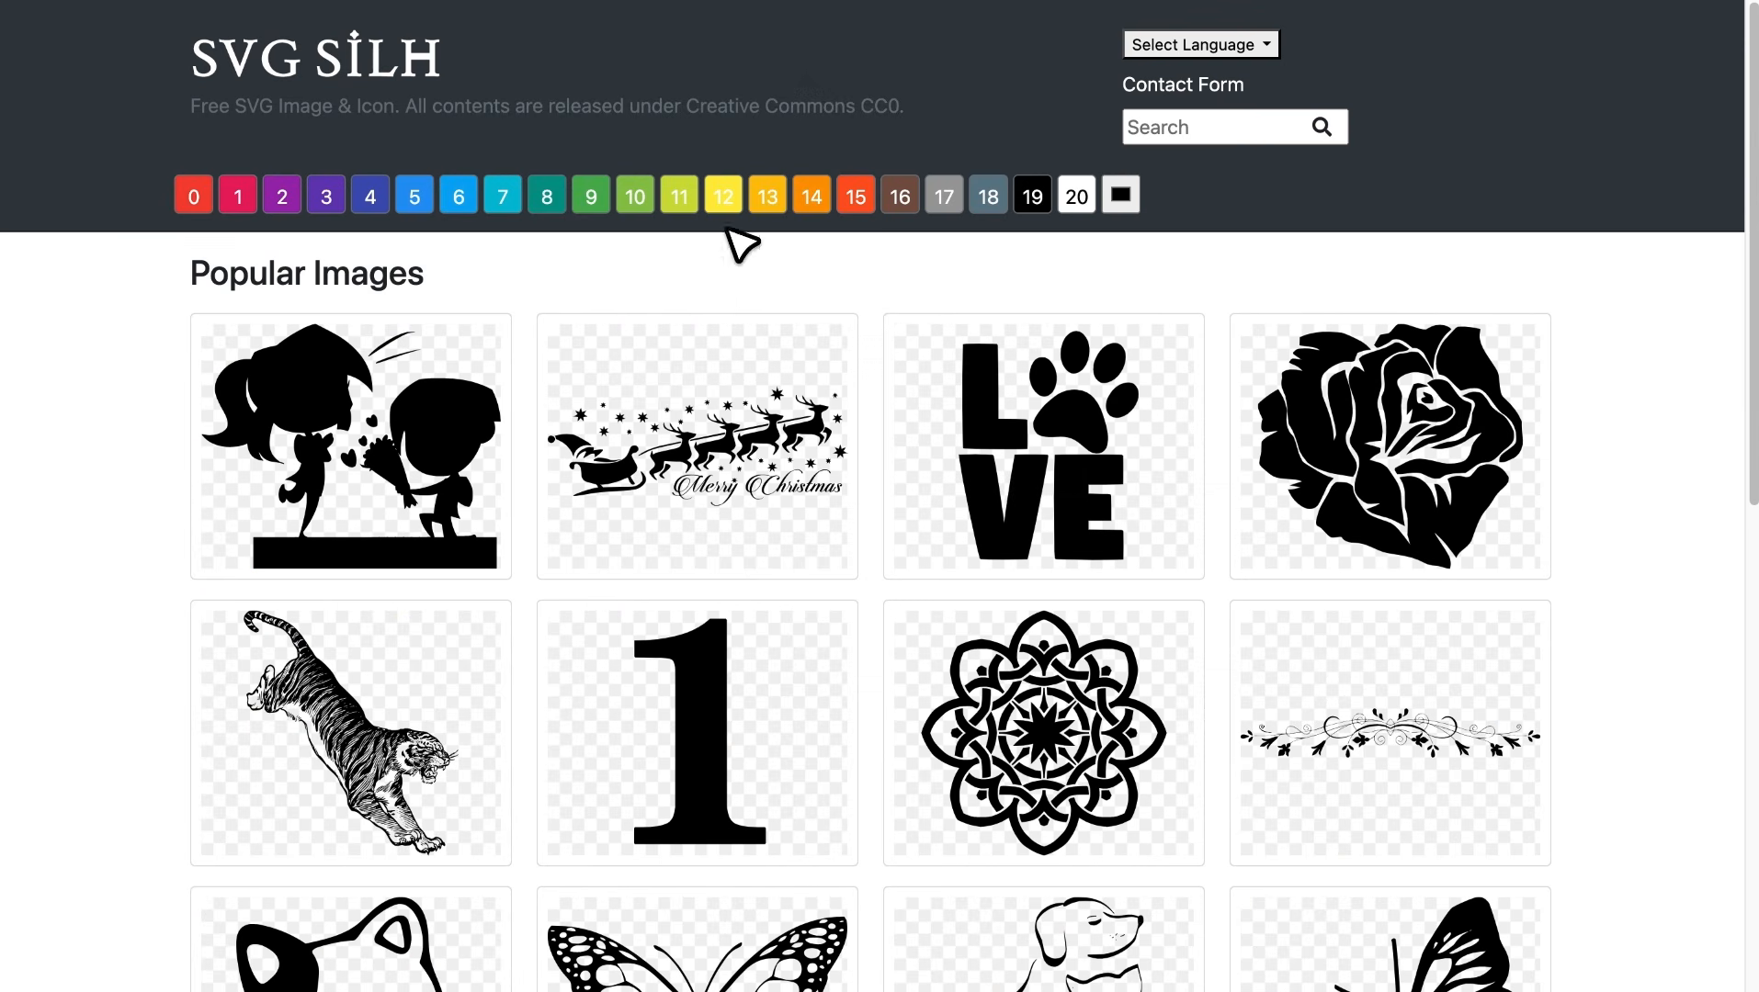
scroll(763, 372, down, 10)
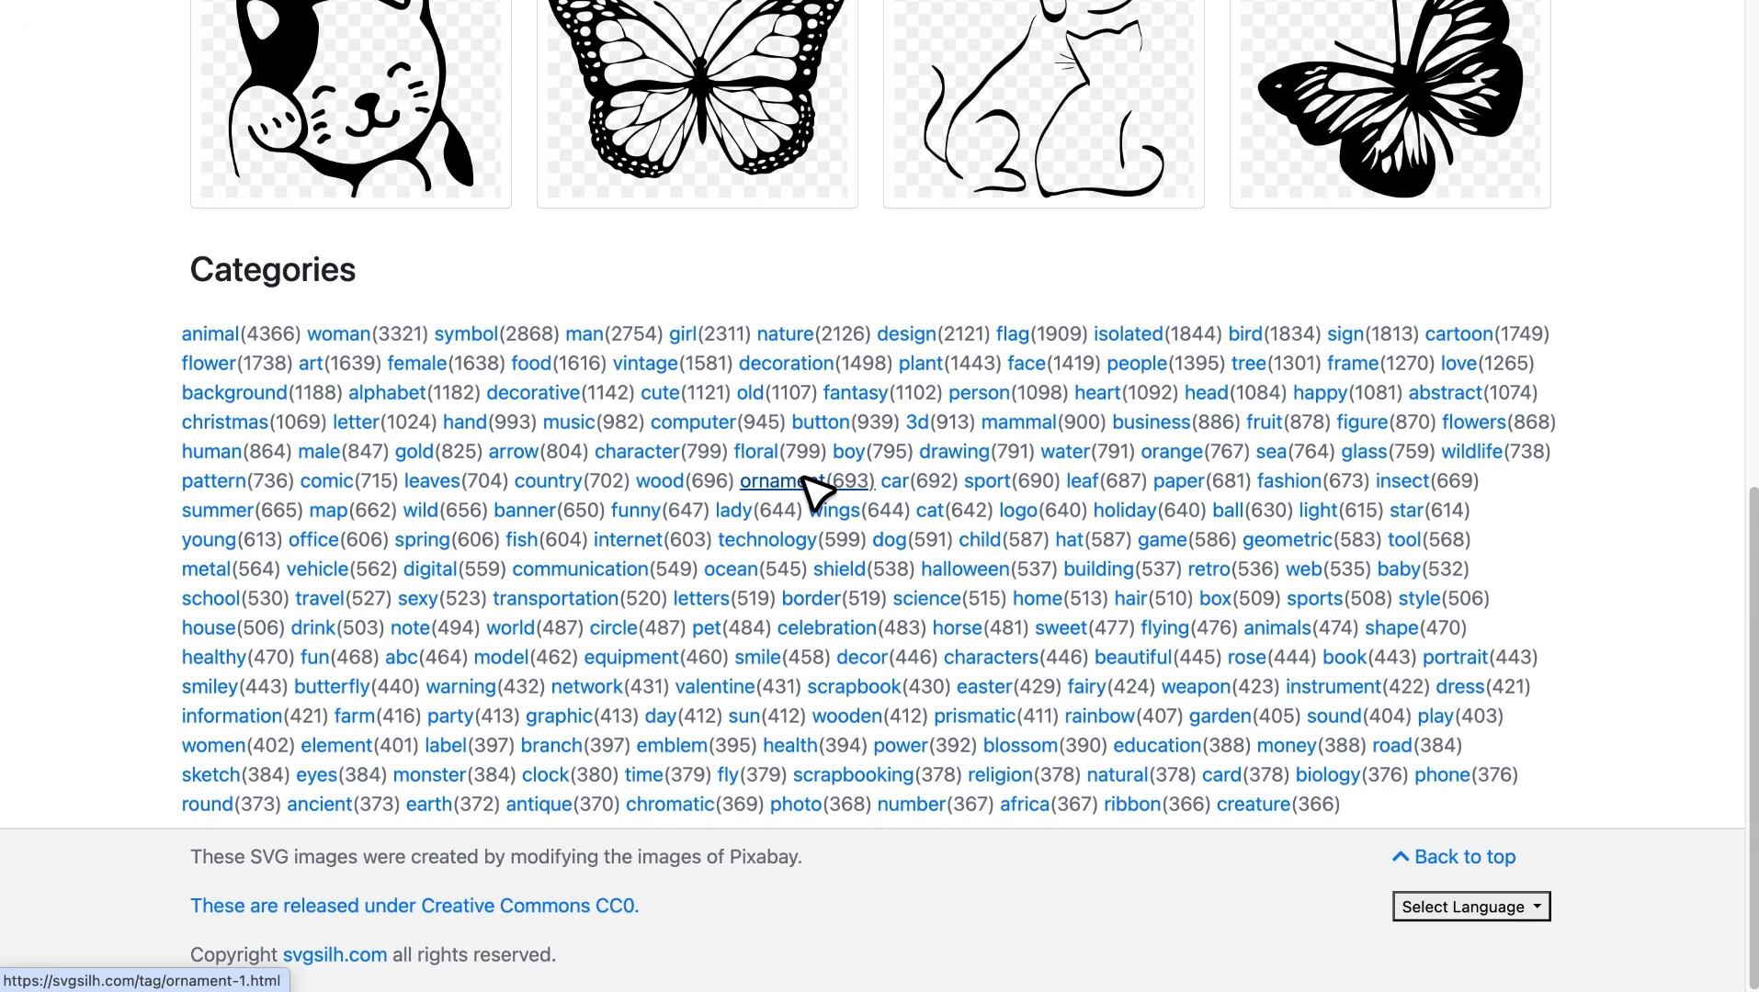
key(super+f)
text(cloc)
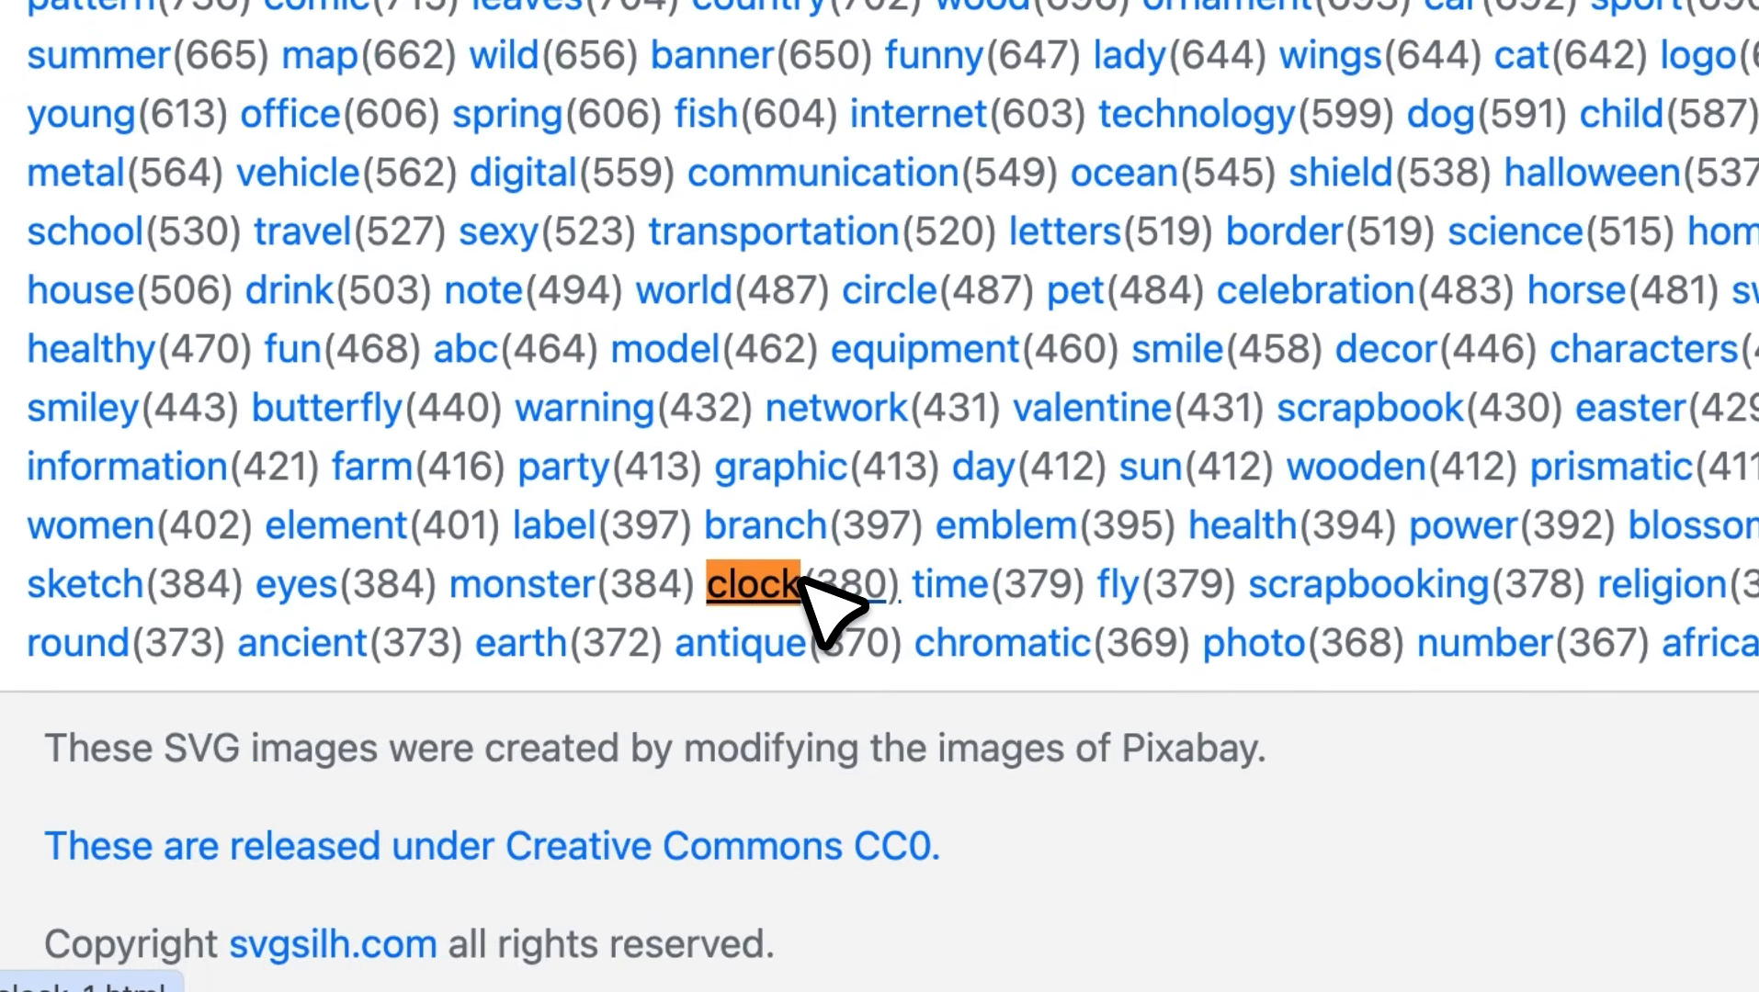
click(802, 581)
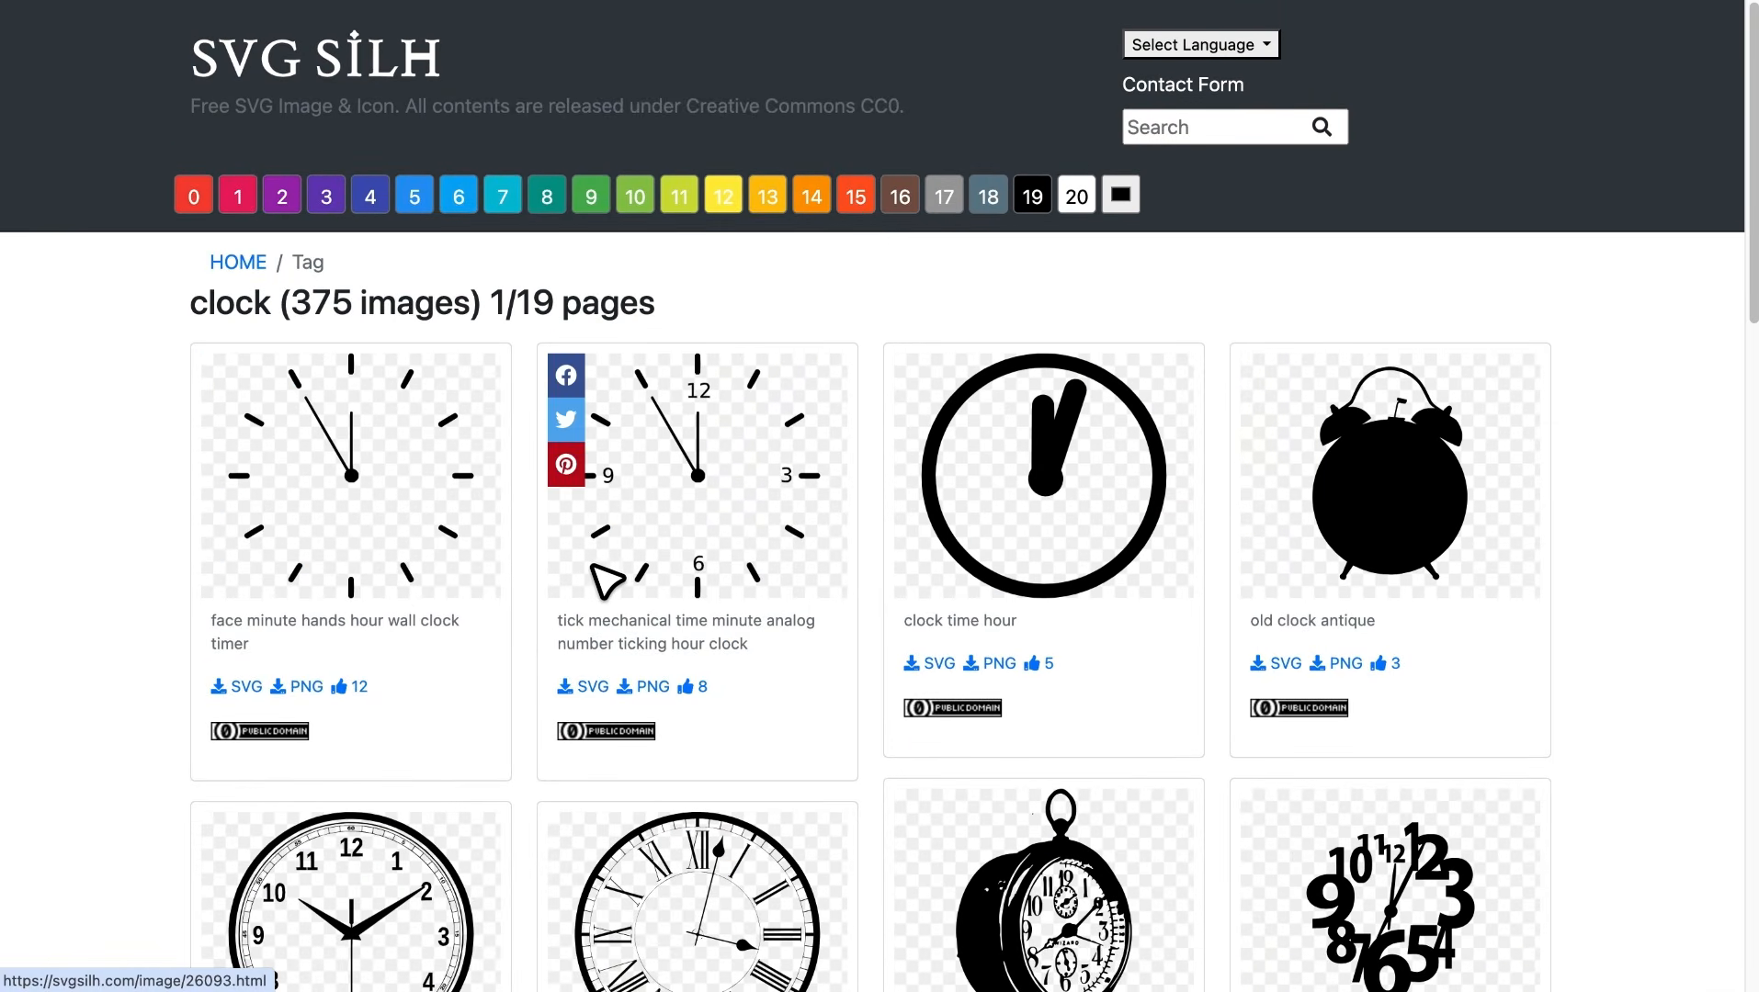
Browse the first page of clock silhouettes and go to page 4 of the category
scroll(609, 464, down, 7)
scroll(602, 602, down, 15)
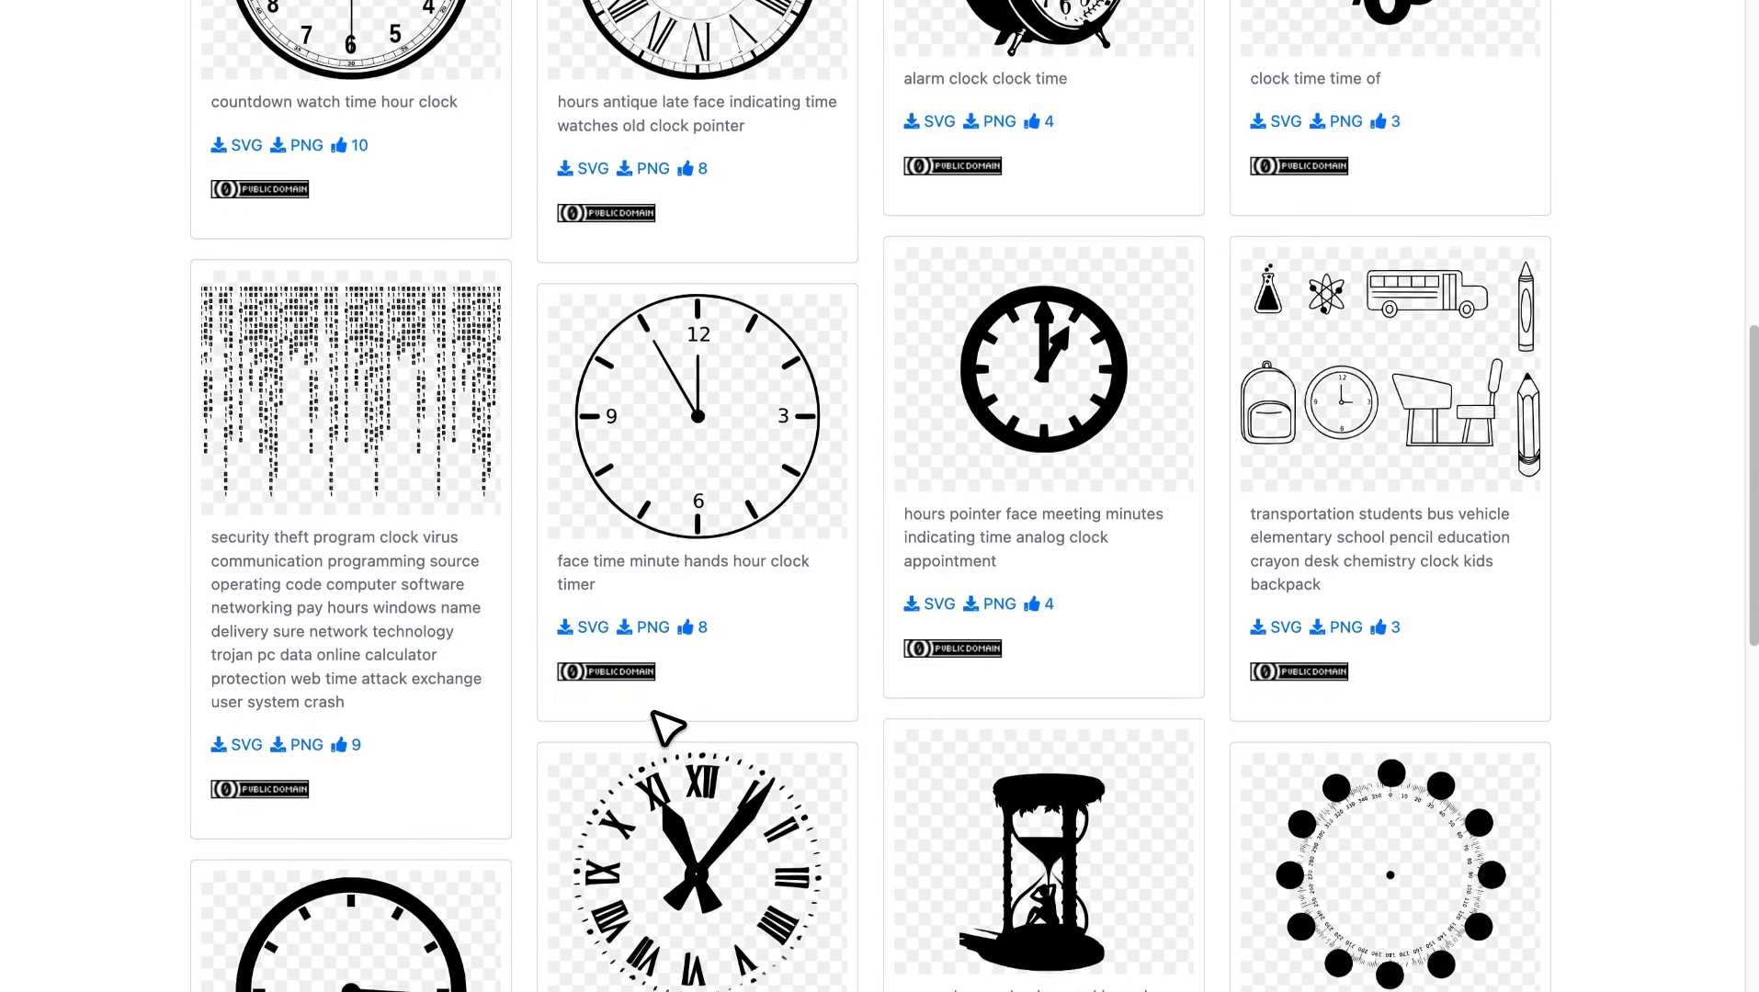
scroll(735, 503, down, 2)
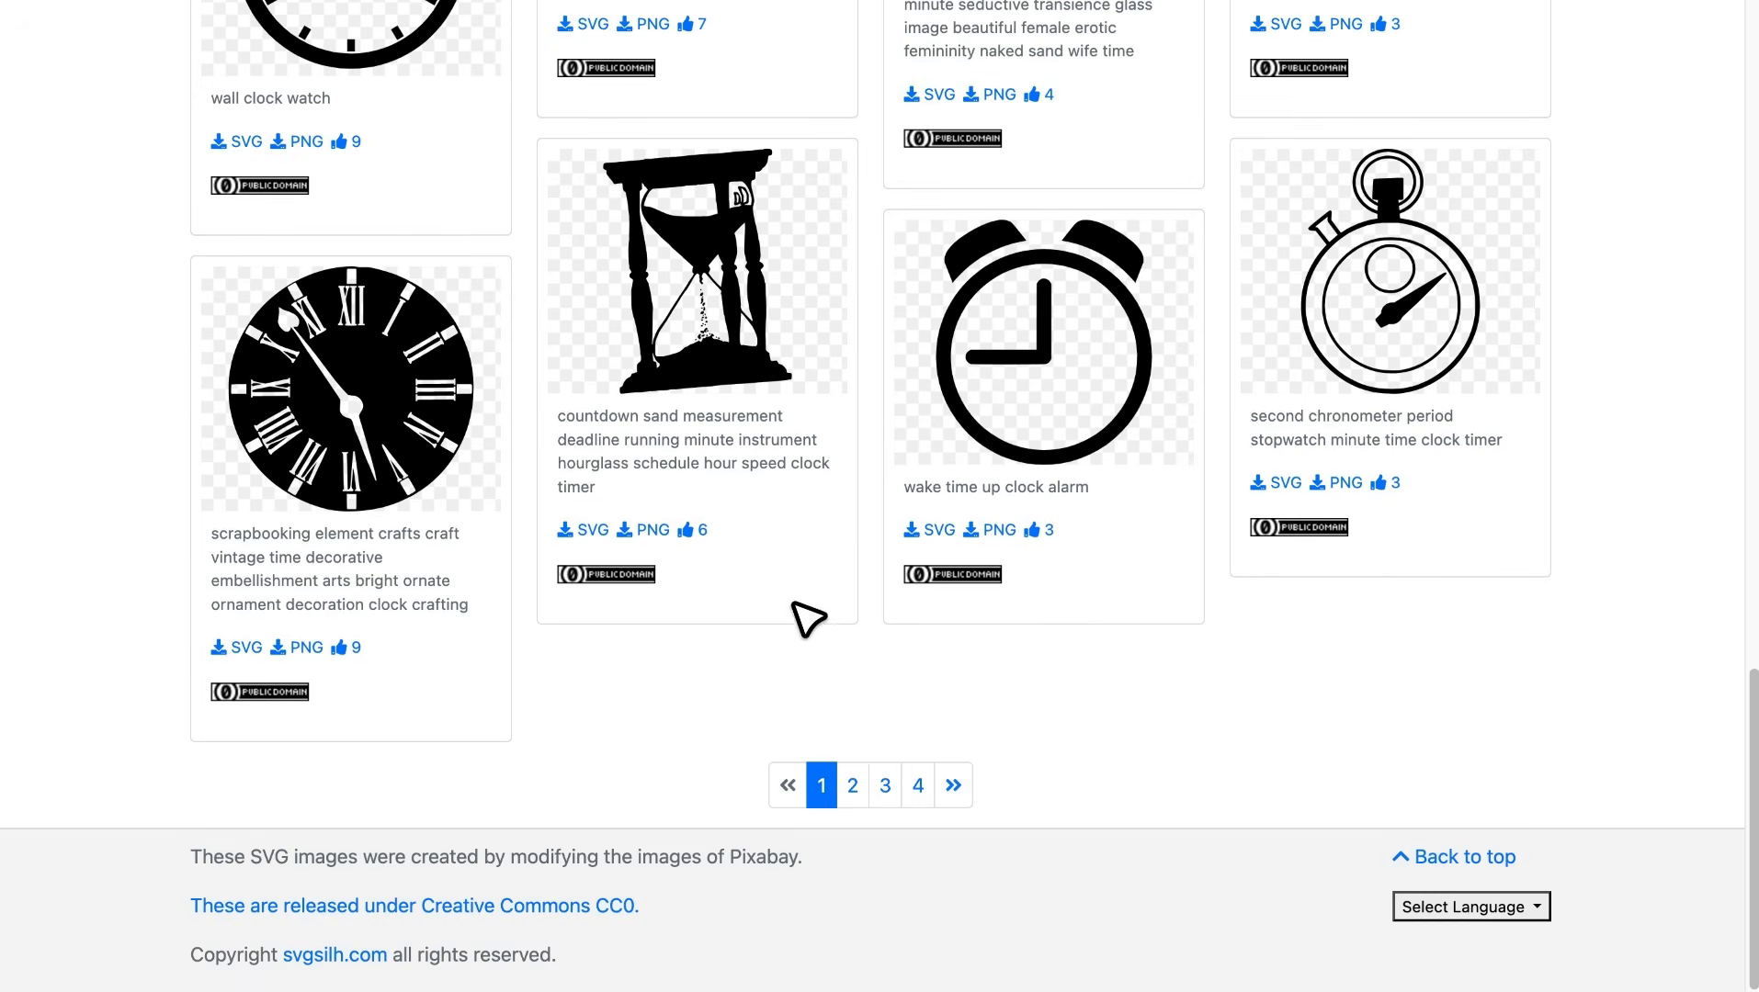
click(918, 786)
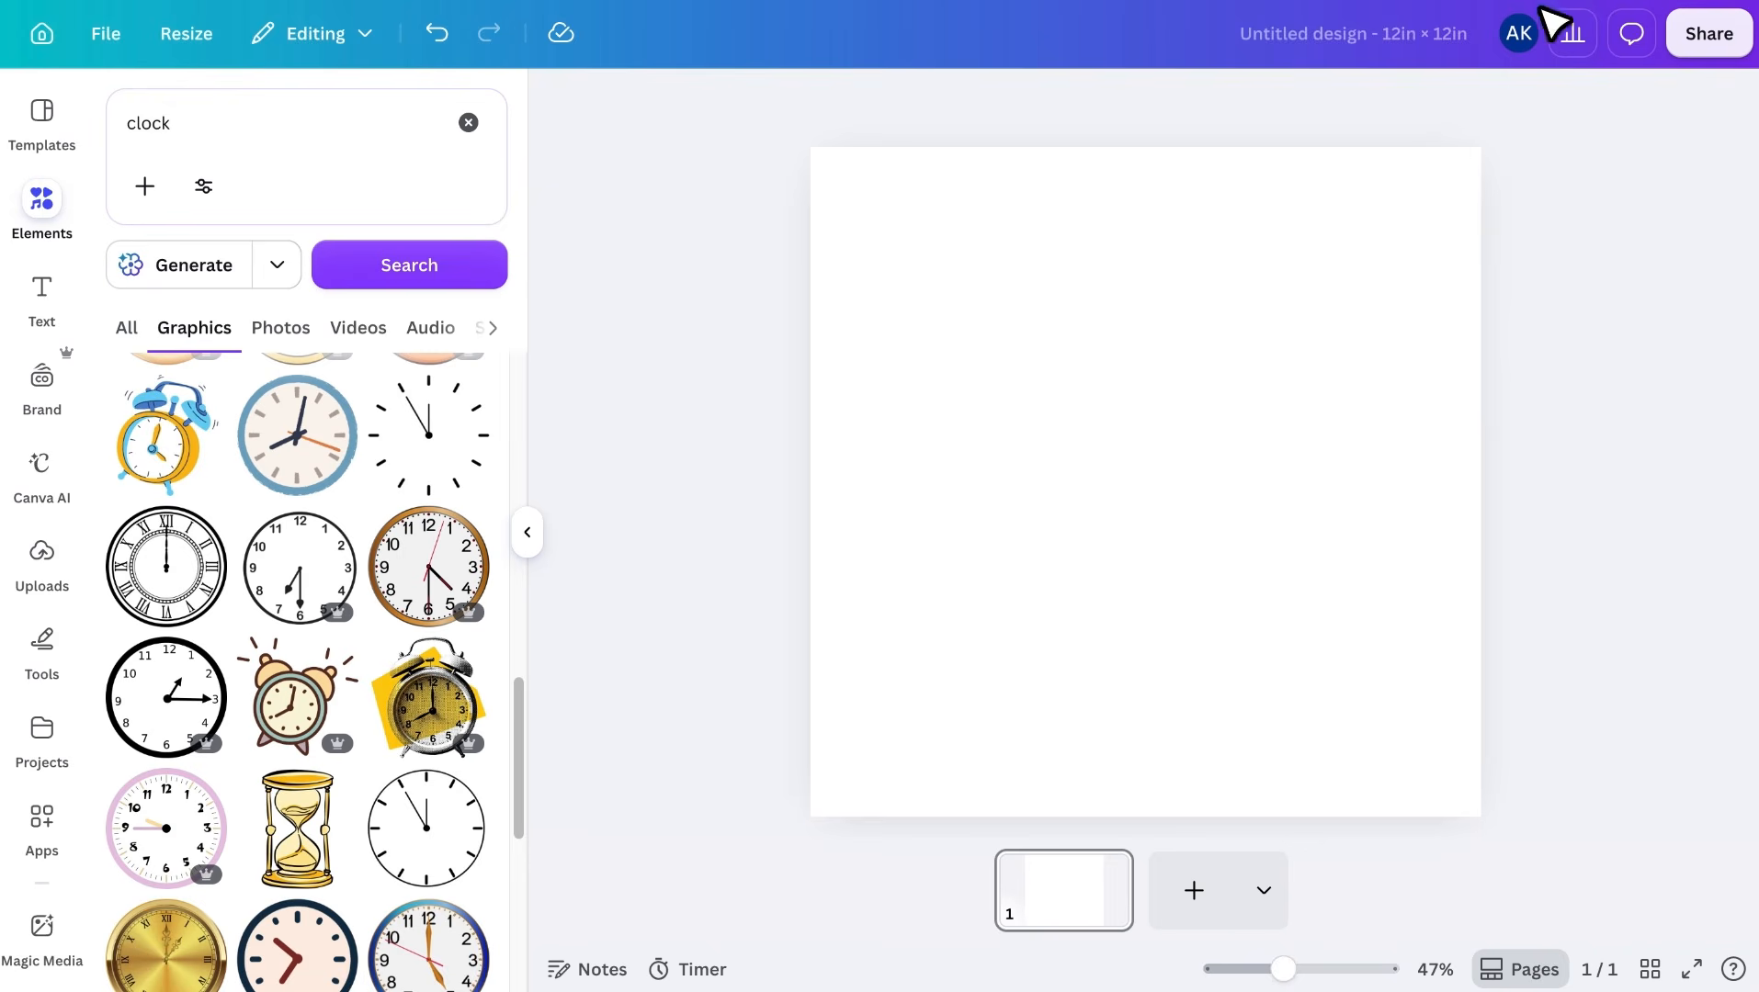
Place the clock face file with the solid black centre on the blank Canva page and enlarge it to fill the page
drag(1421, 78, 1028, 408)
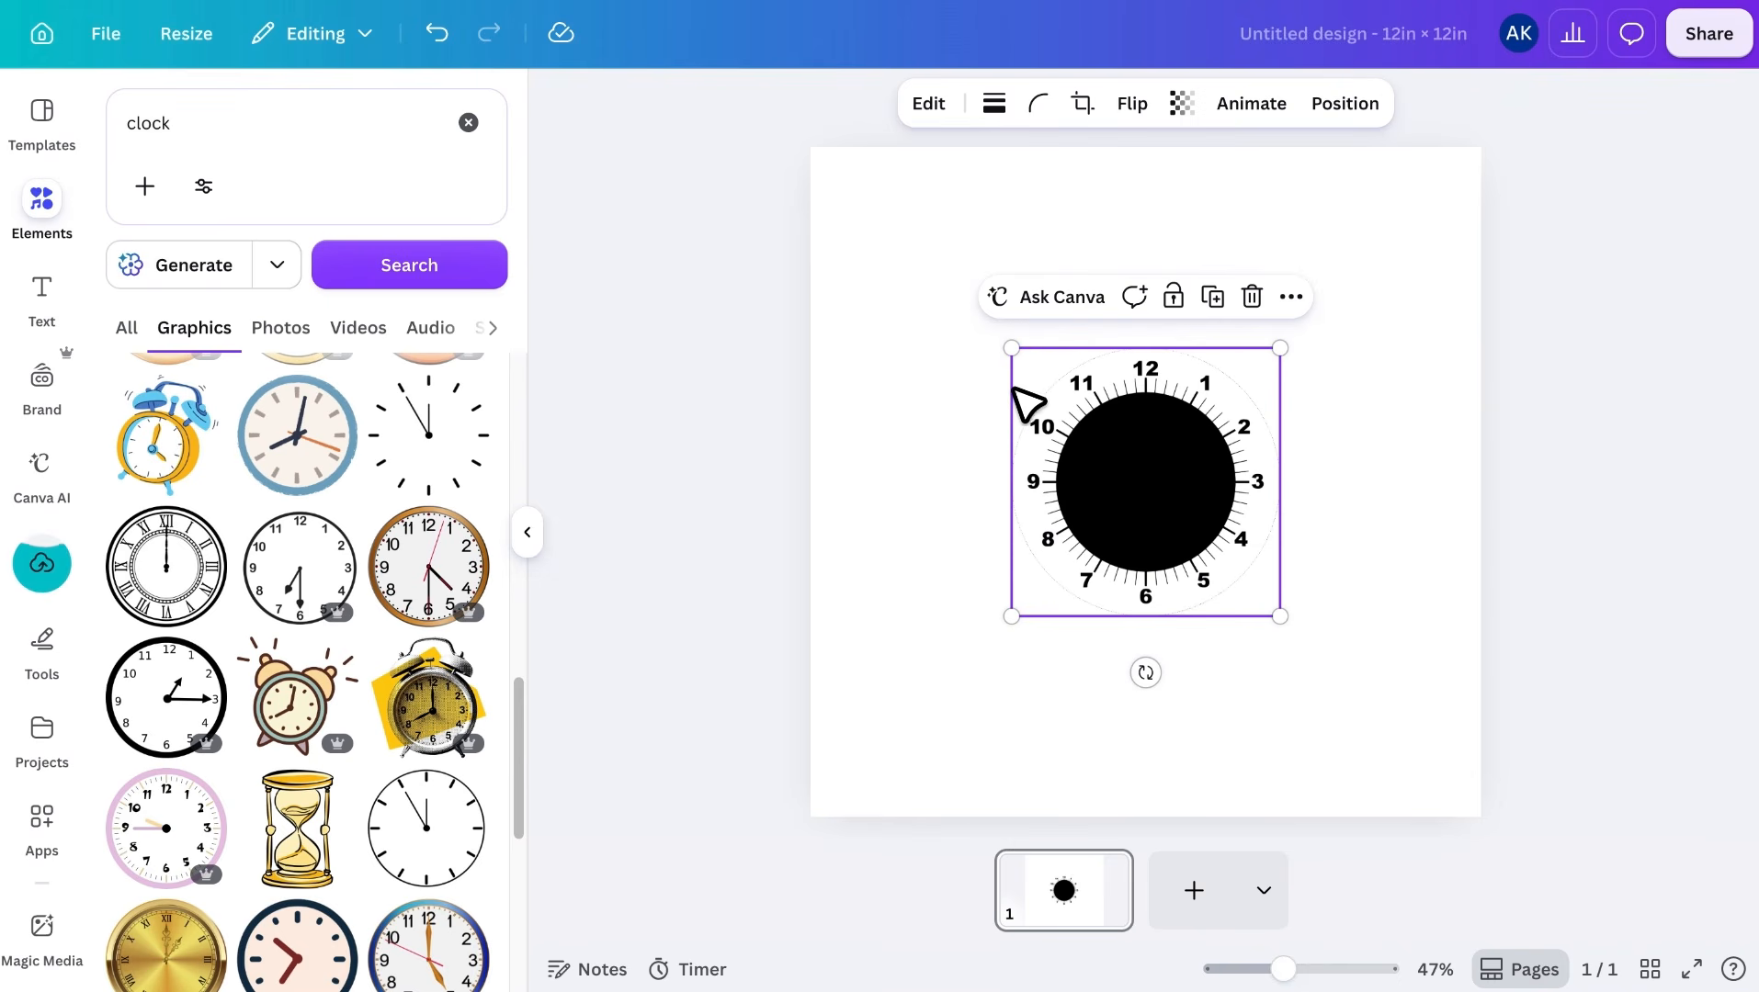
drag(1012, 349, 801, 147)
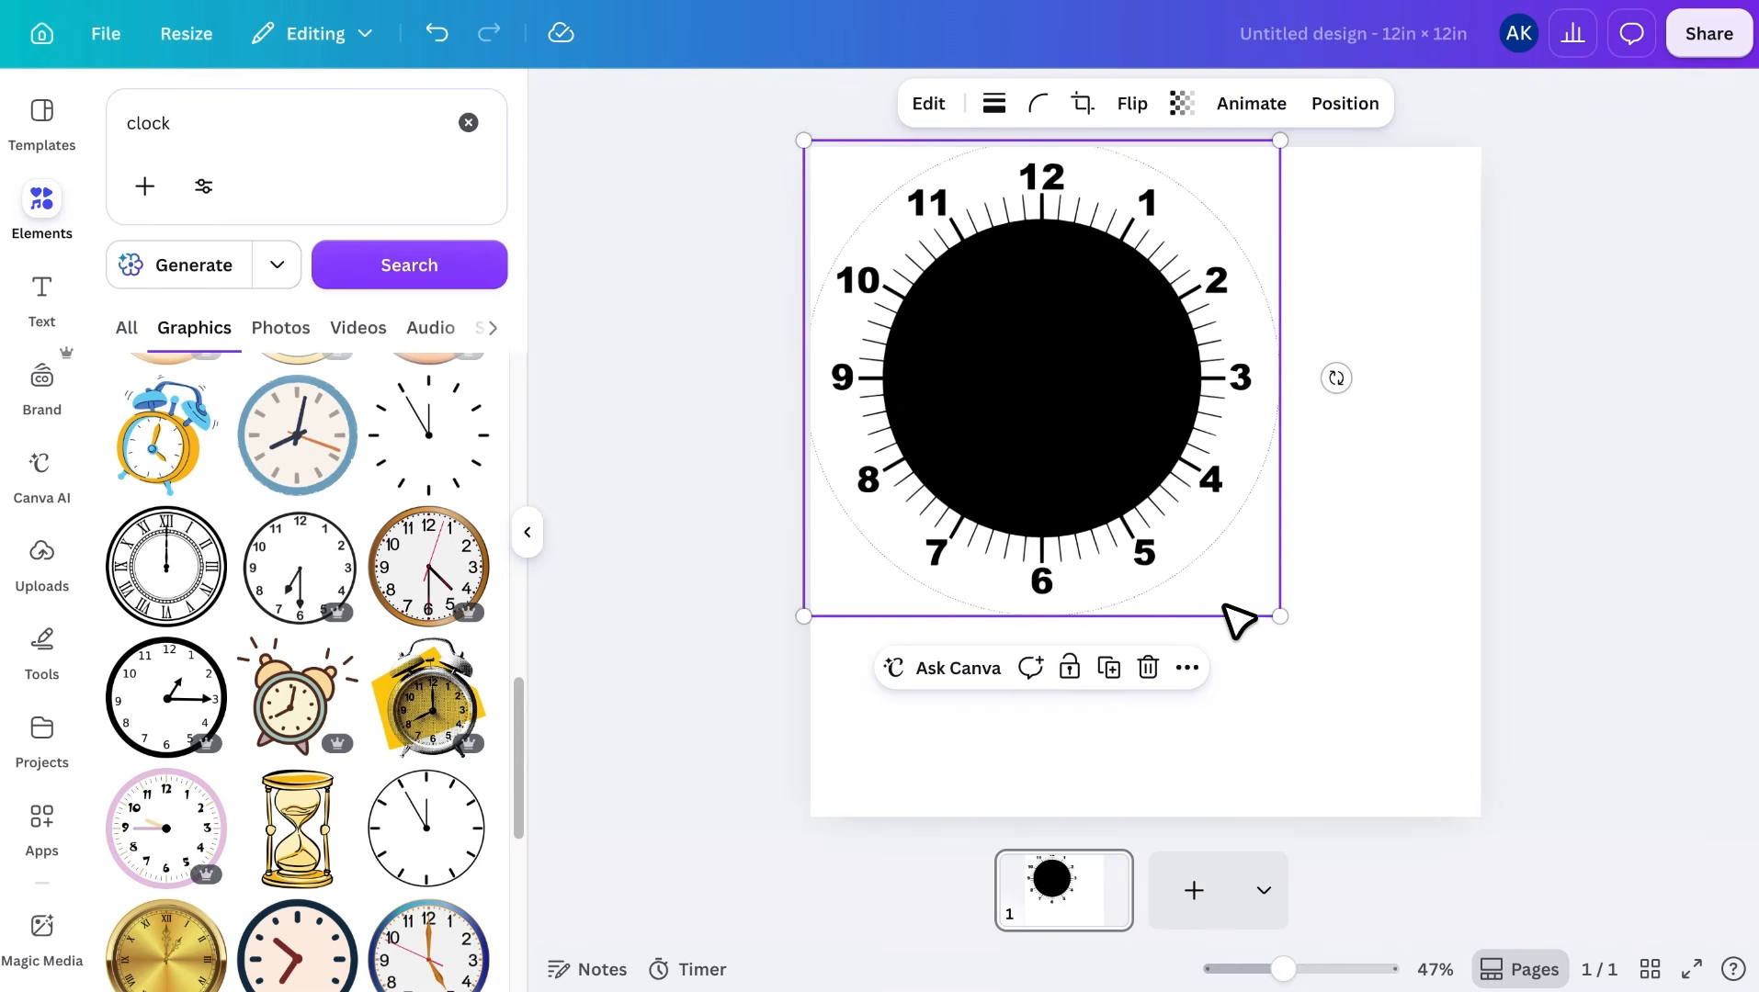
drag(1280, 616, 1479, 832)
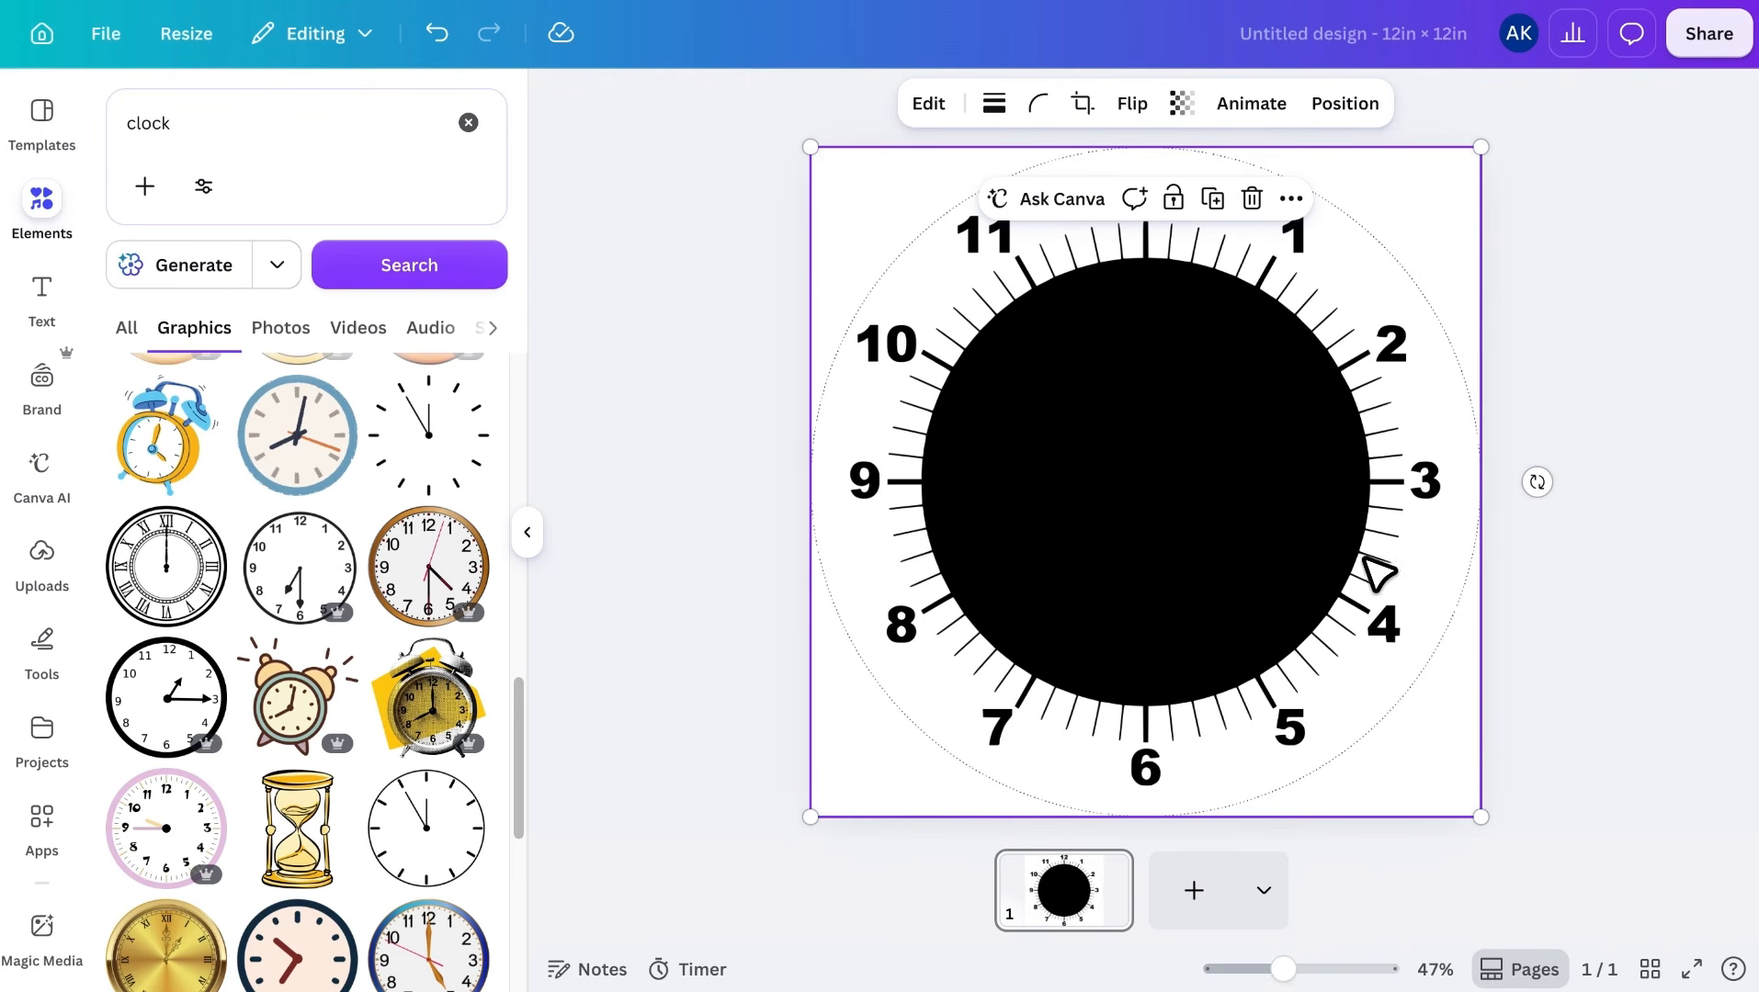
click(1569, 560)
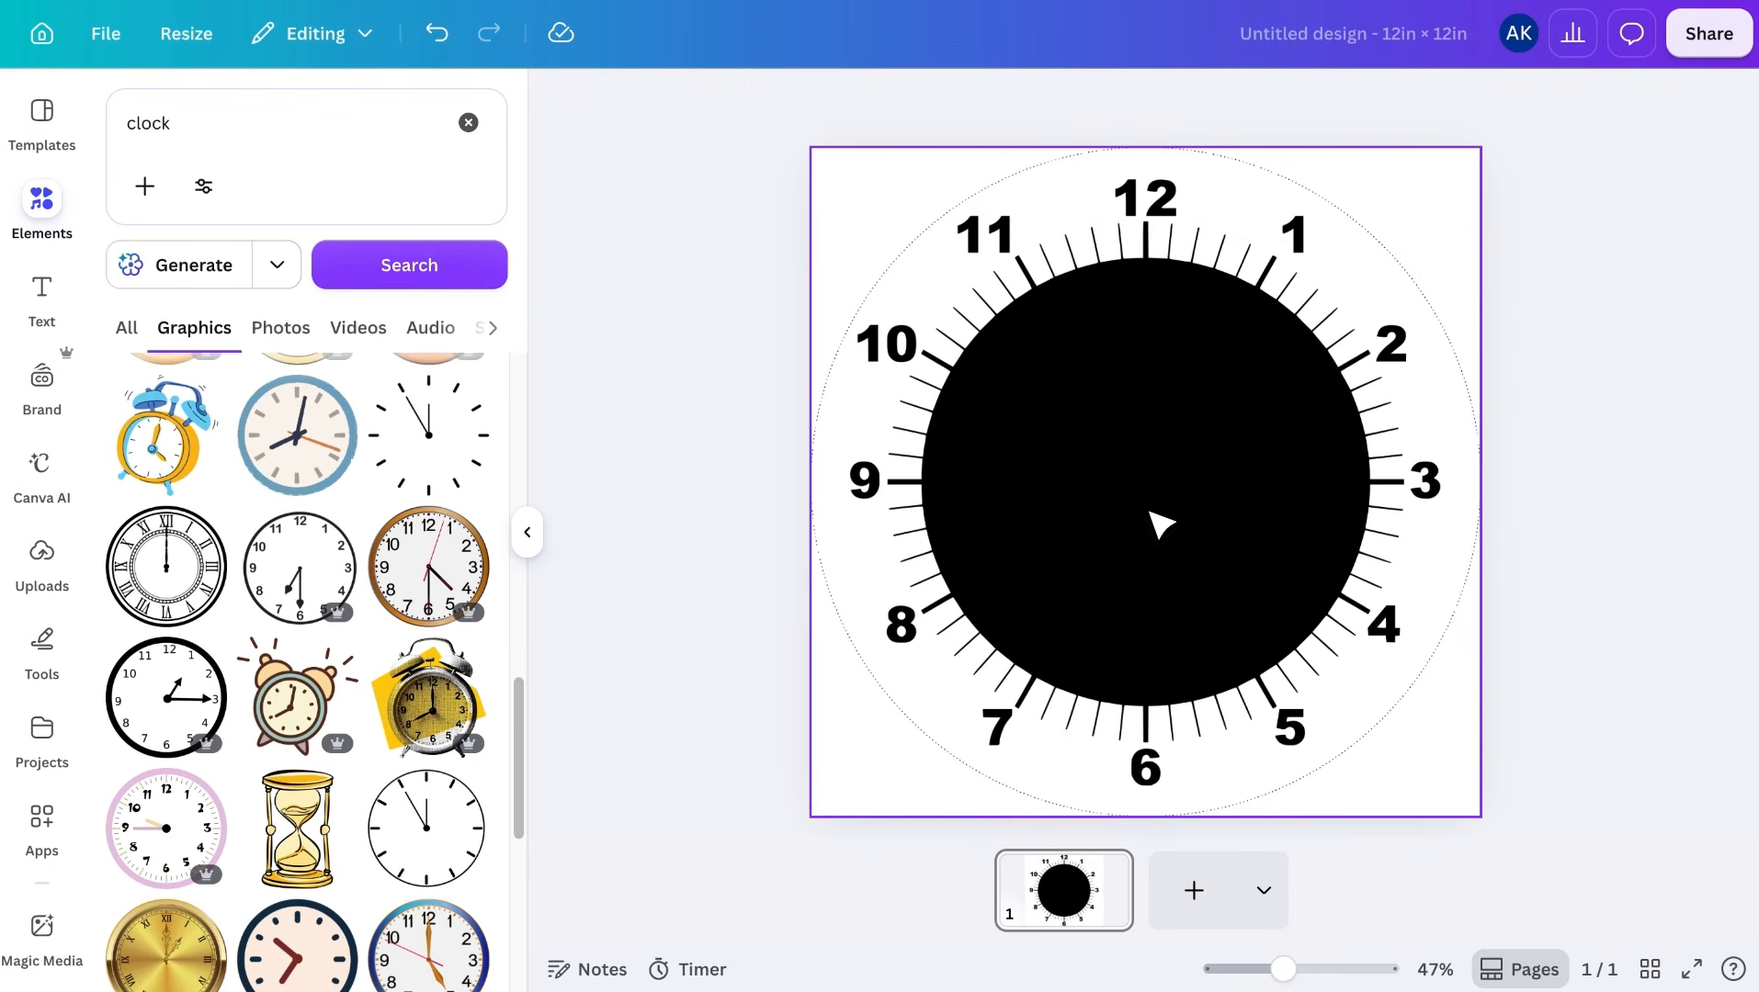
Add a circle shape over the clock's centre and colour it yellow
key(c)
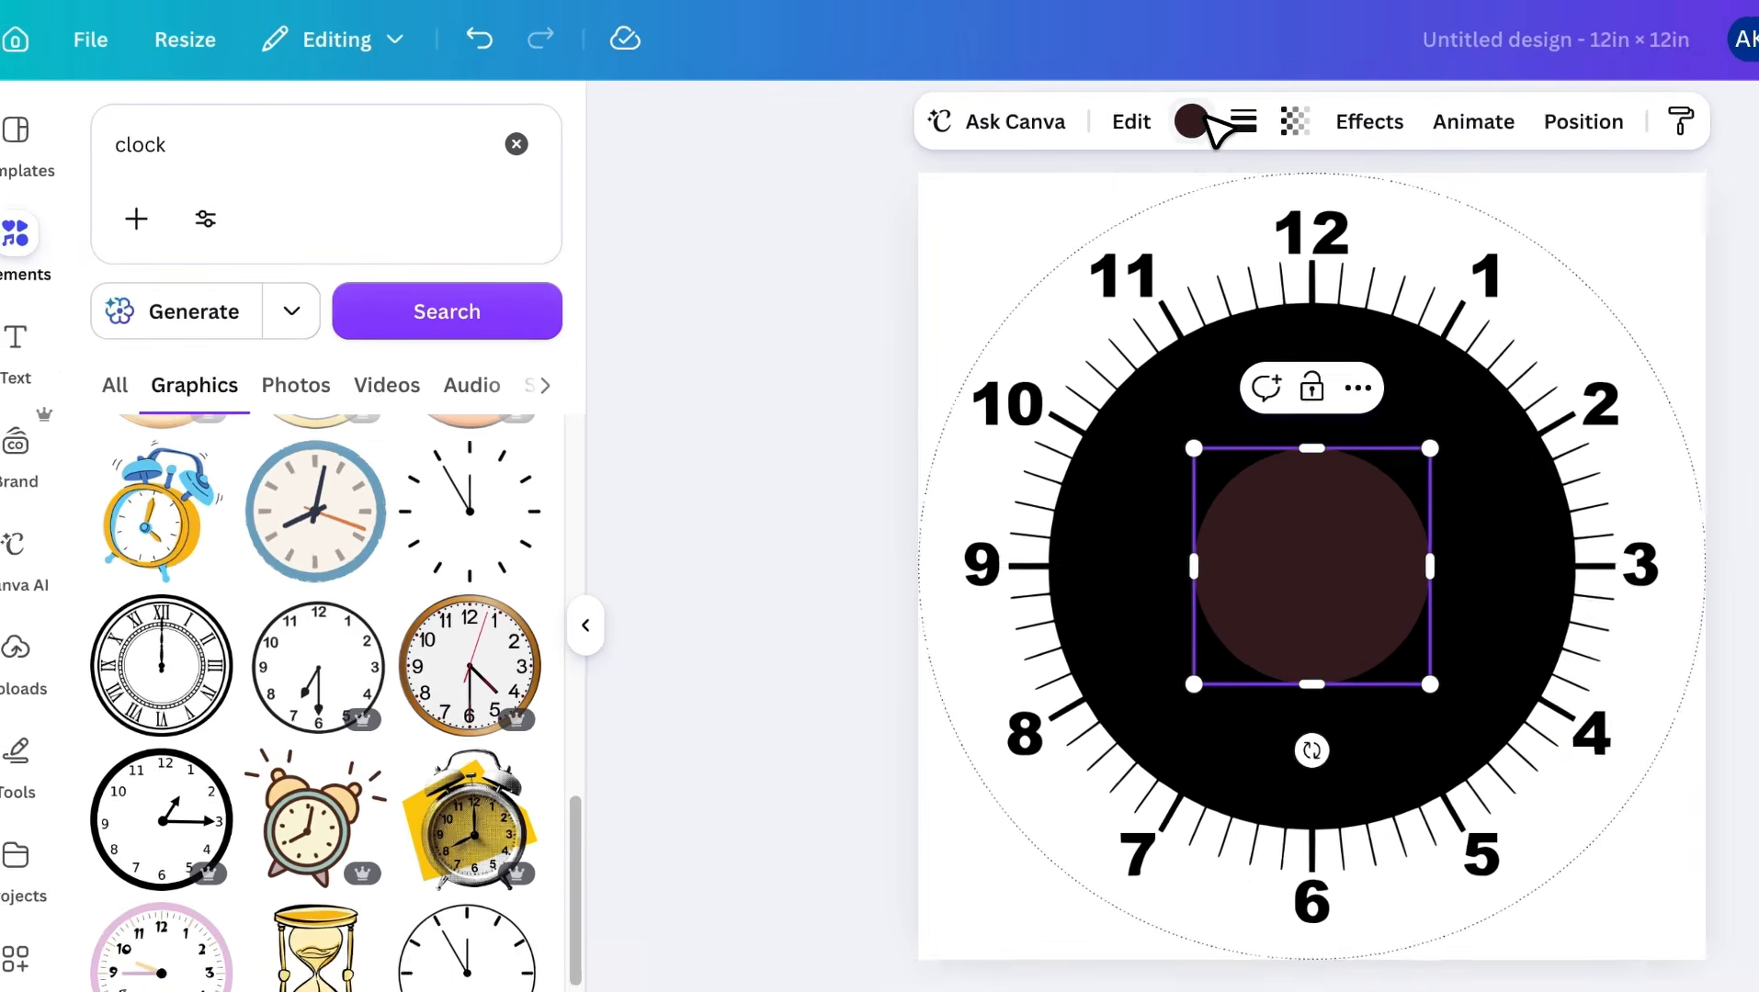
click(1043, 103)
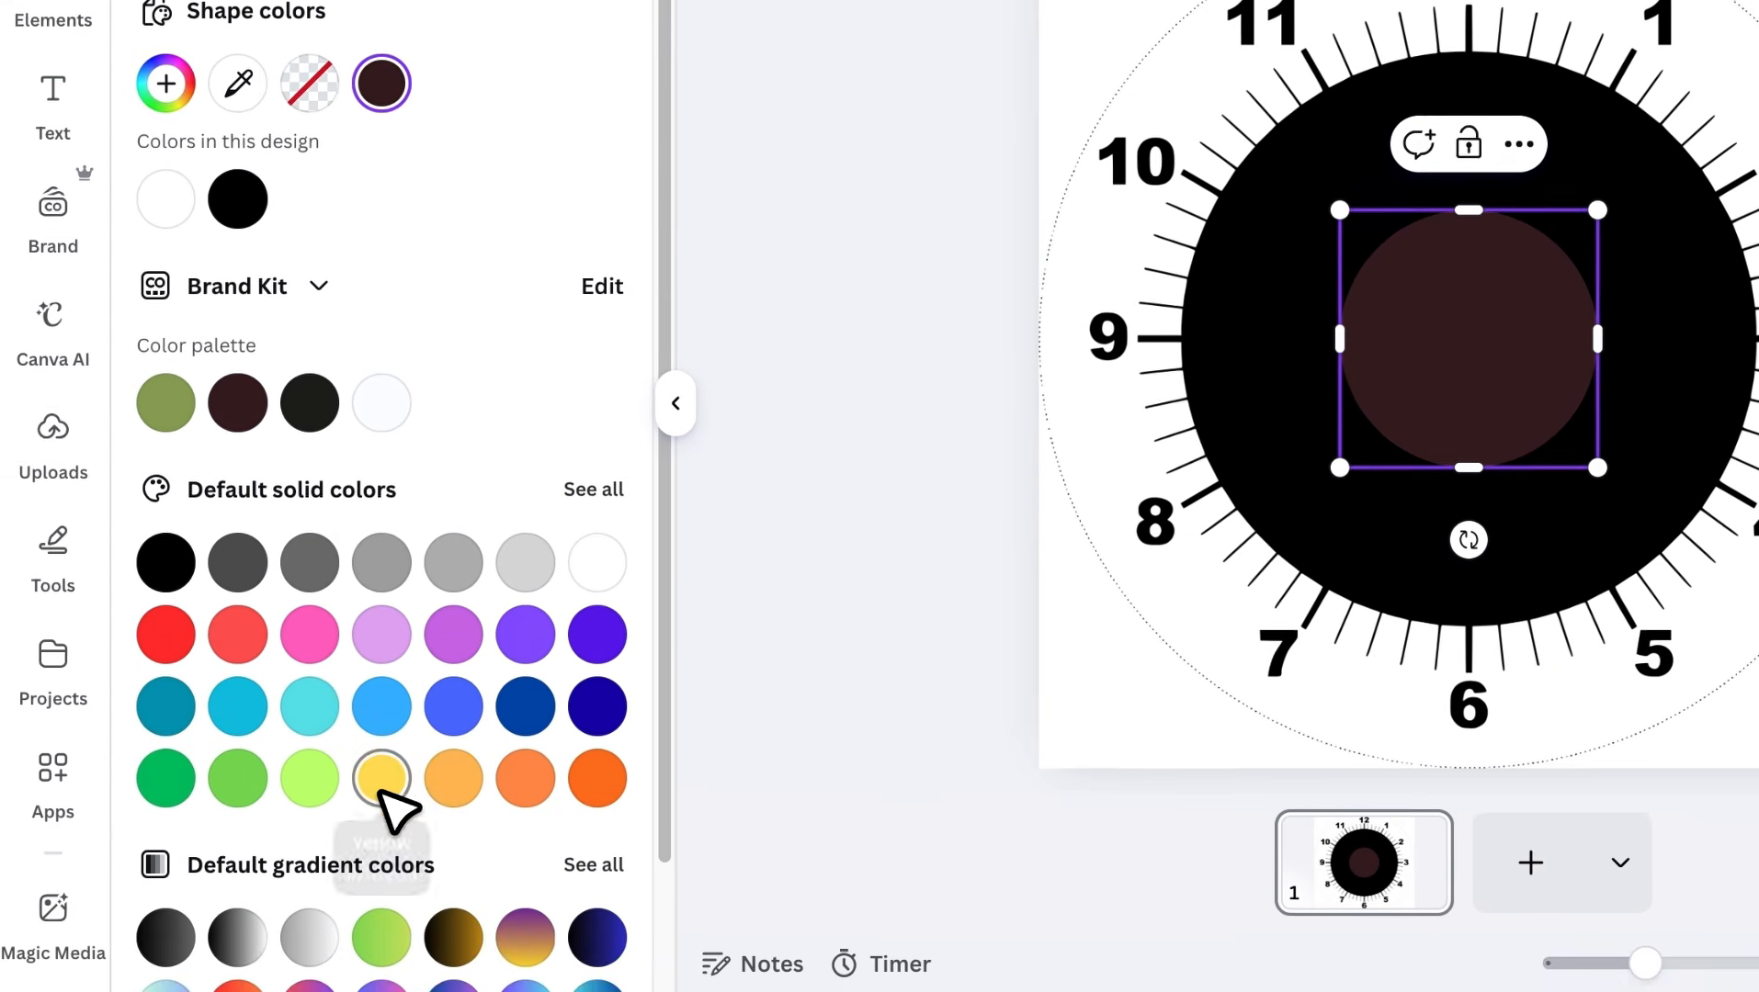
click(368, 848)
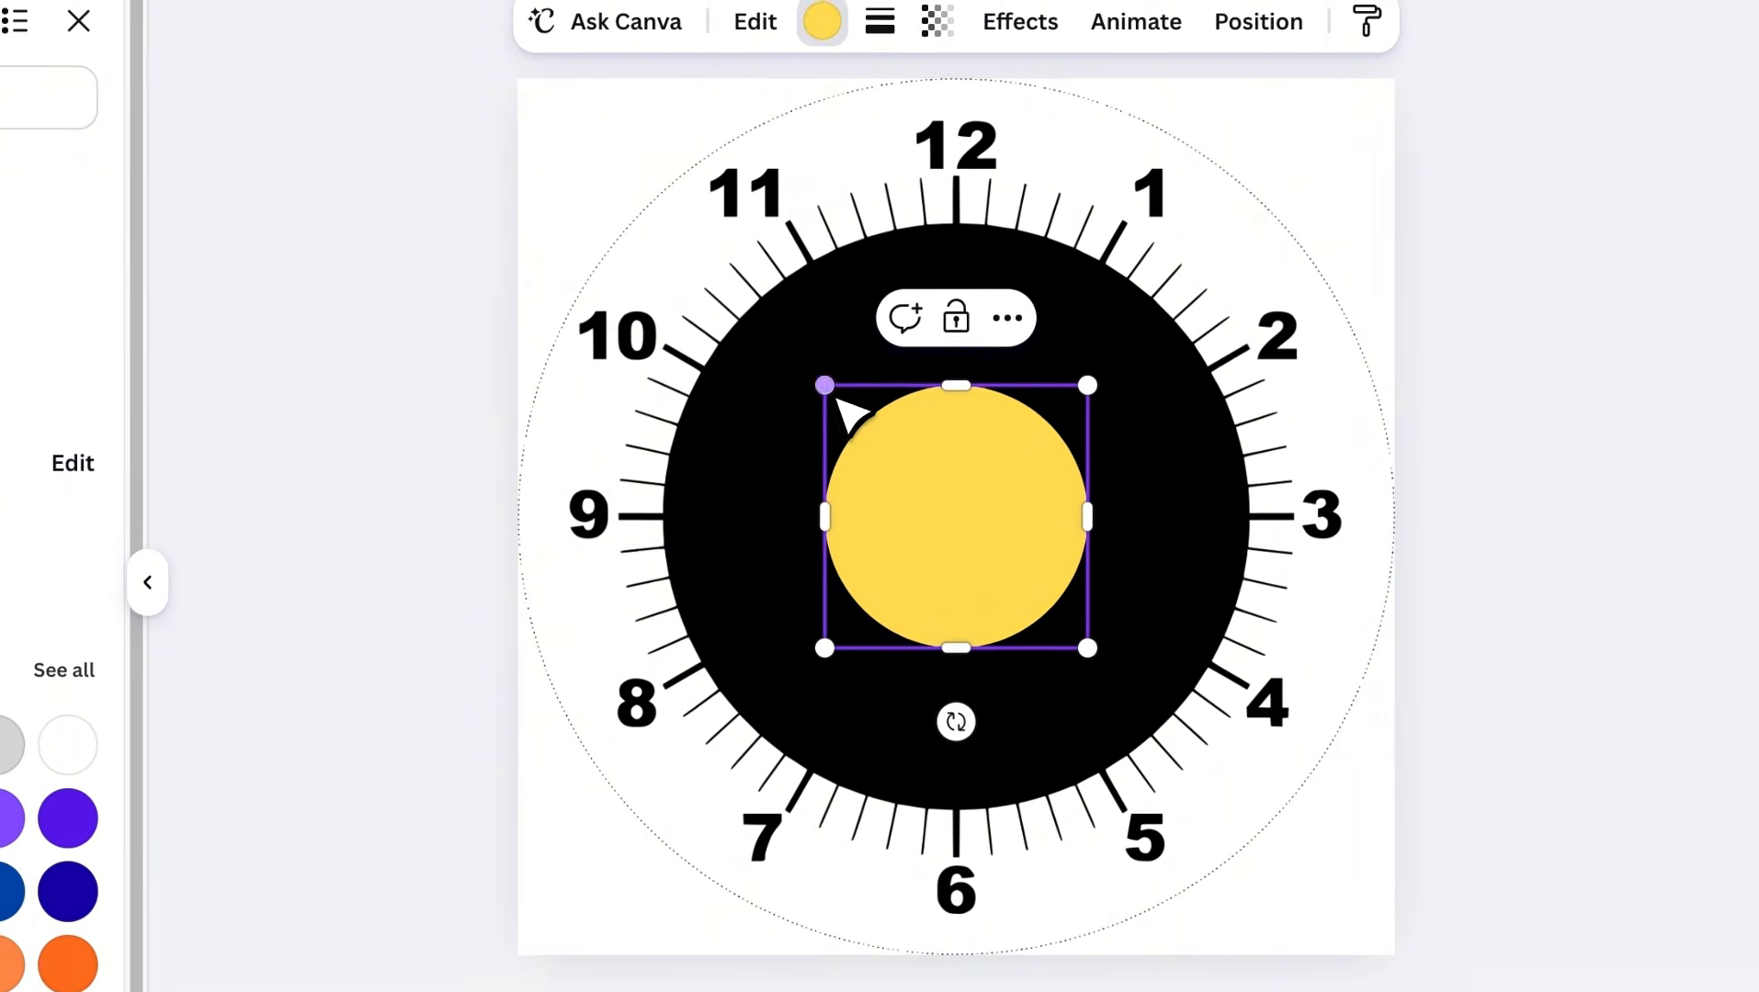
Enlarge and align the yellow circle so that it covers the clock face's whole black centre
drag(905, 358, 776, 231)
drag(1089, 651, 1260, 821)
drag(696, 258, 683, 247)
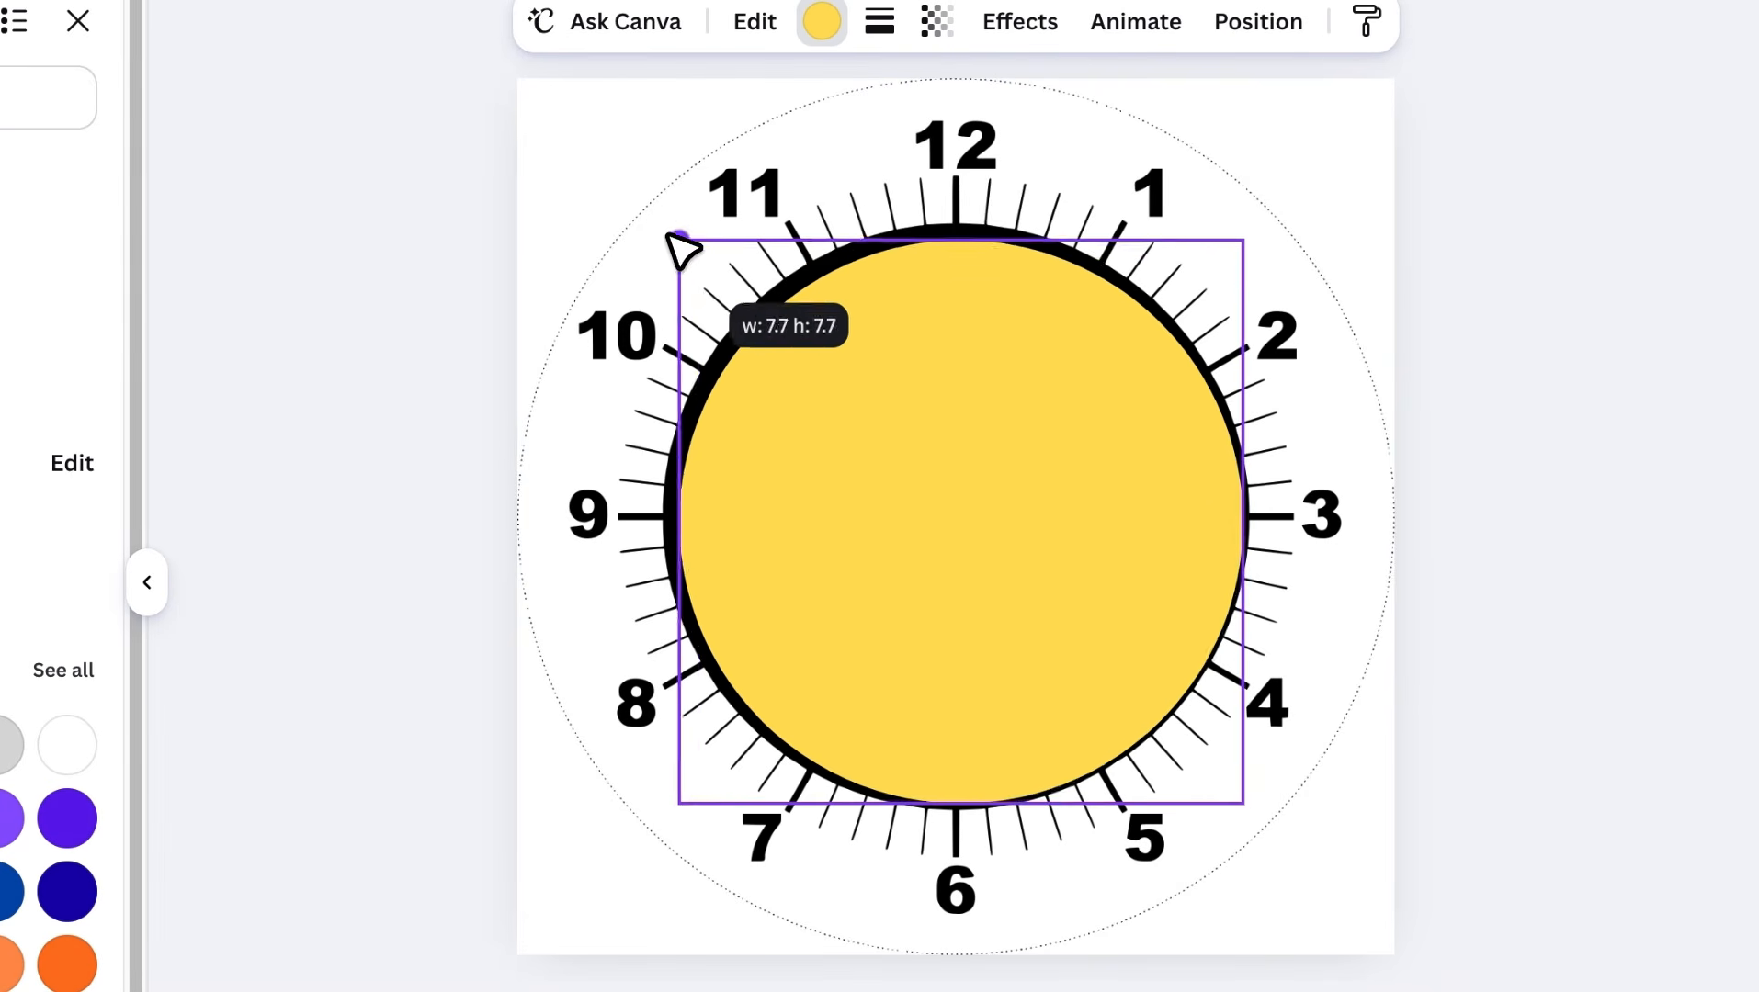
drag(957, 414, 953, 396)
drag(669, 223, 665, 220)
drag(950, 560, 953, 561)
click(1394, 594)
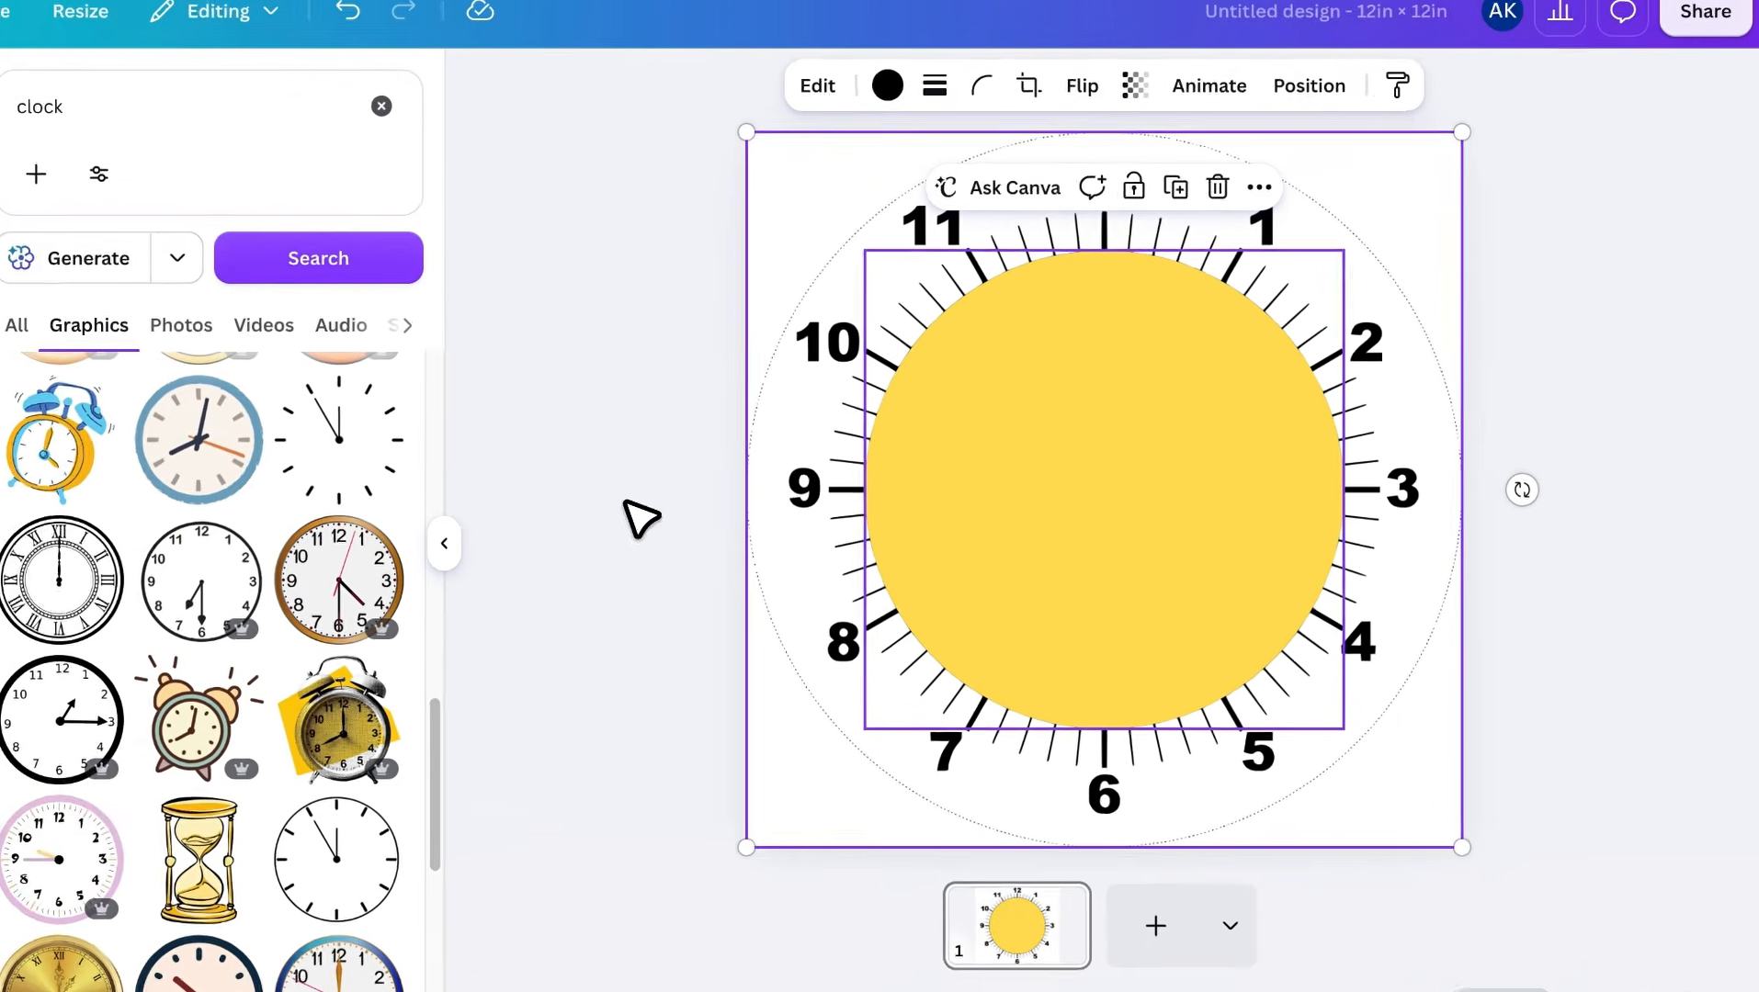
Search the Canva apps for "frame maker" and open the Frame Maker app
click(41, 827)
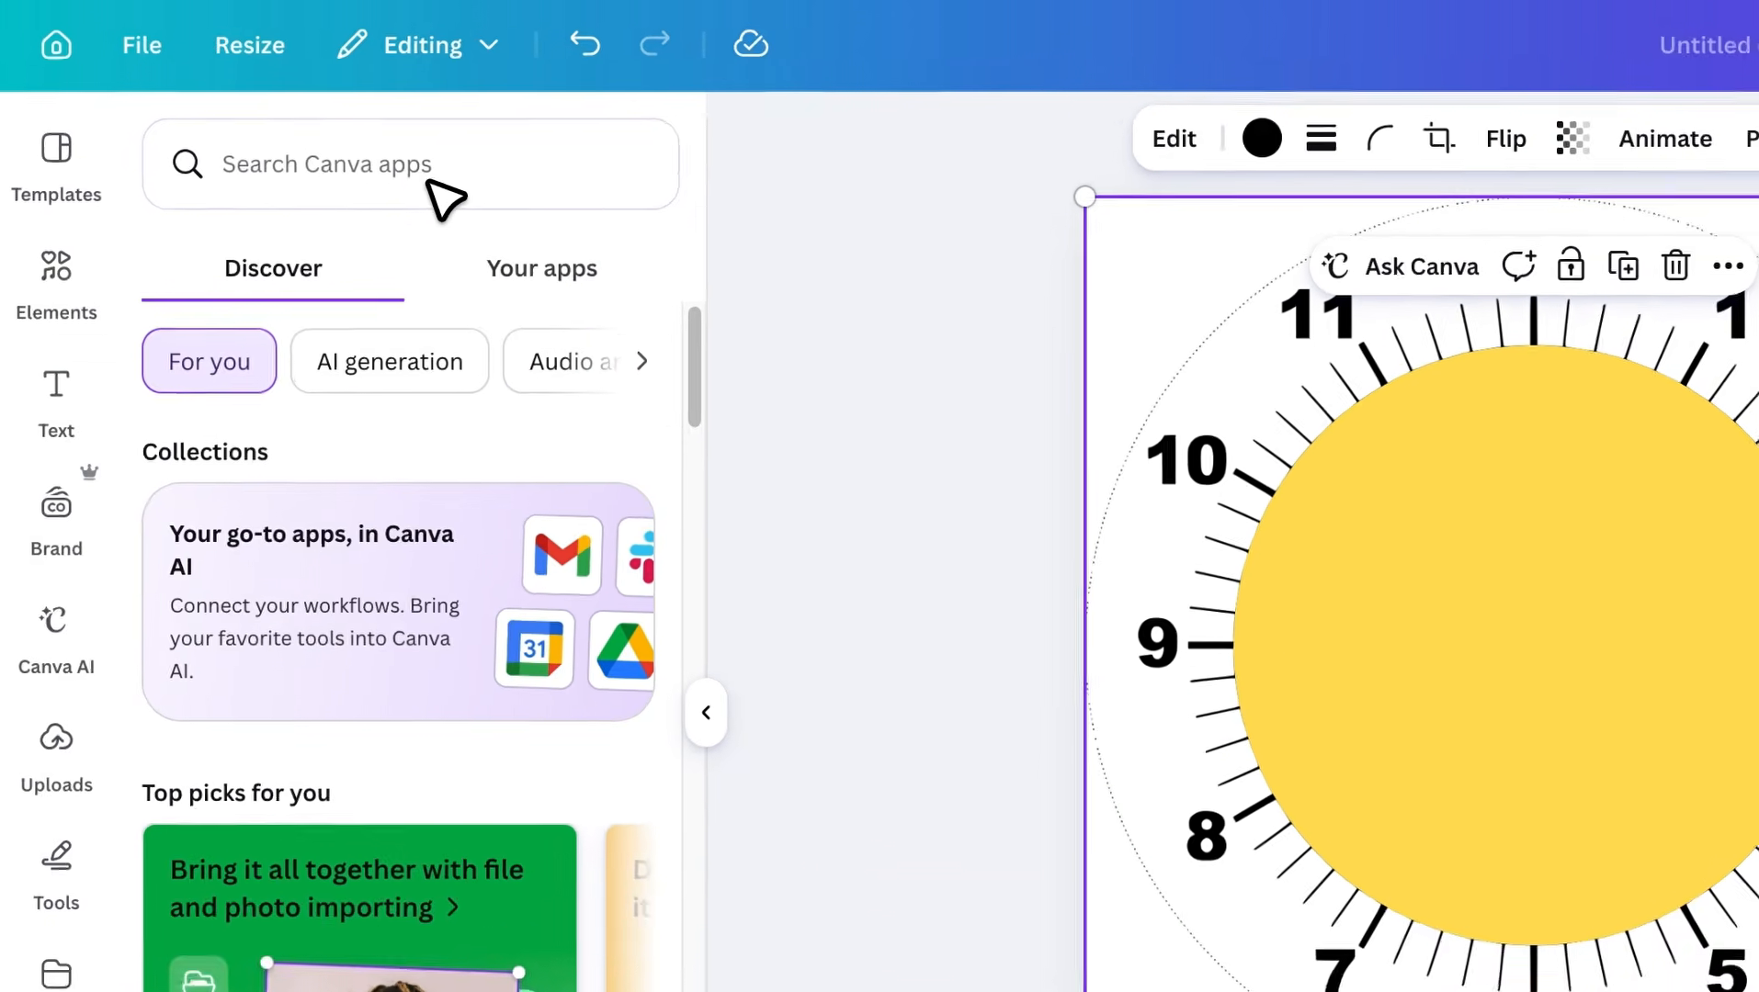
click(332, 142)
text(frame mak)
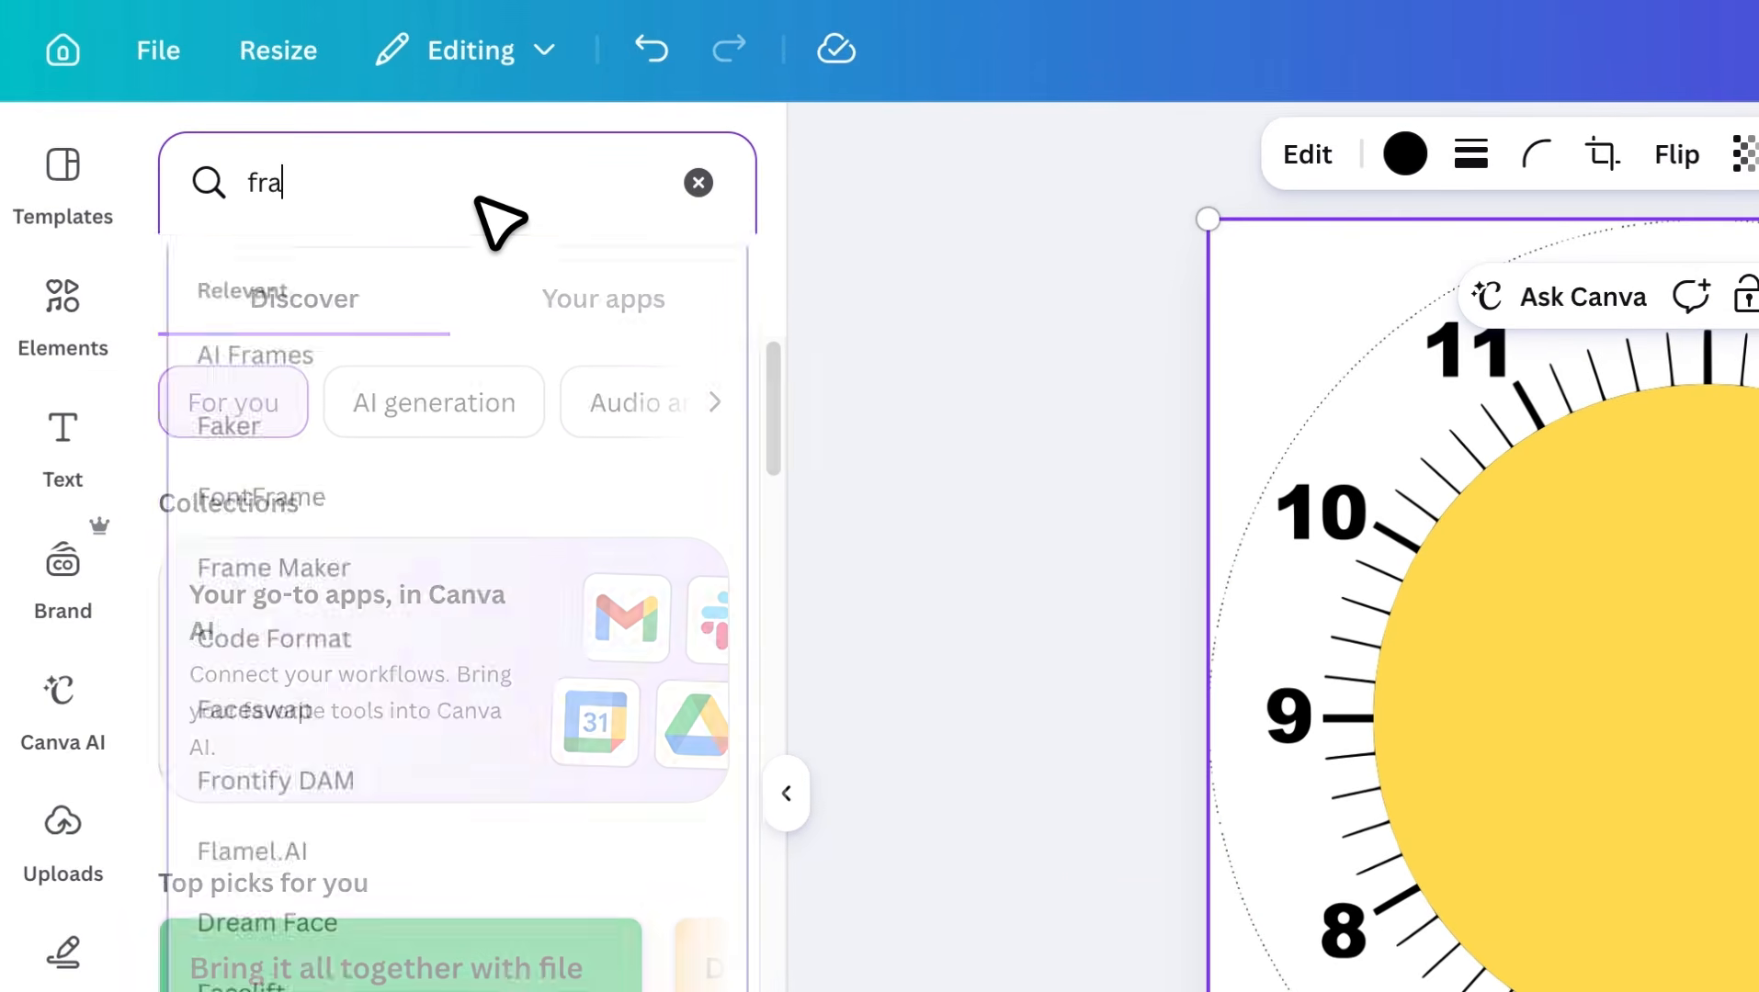
text(er)
key(Return)
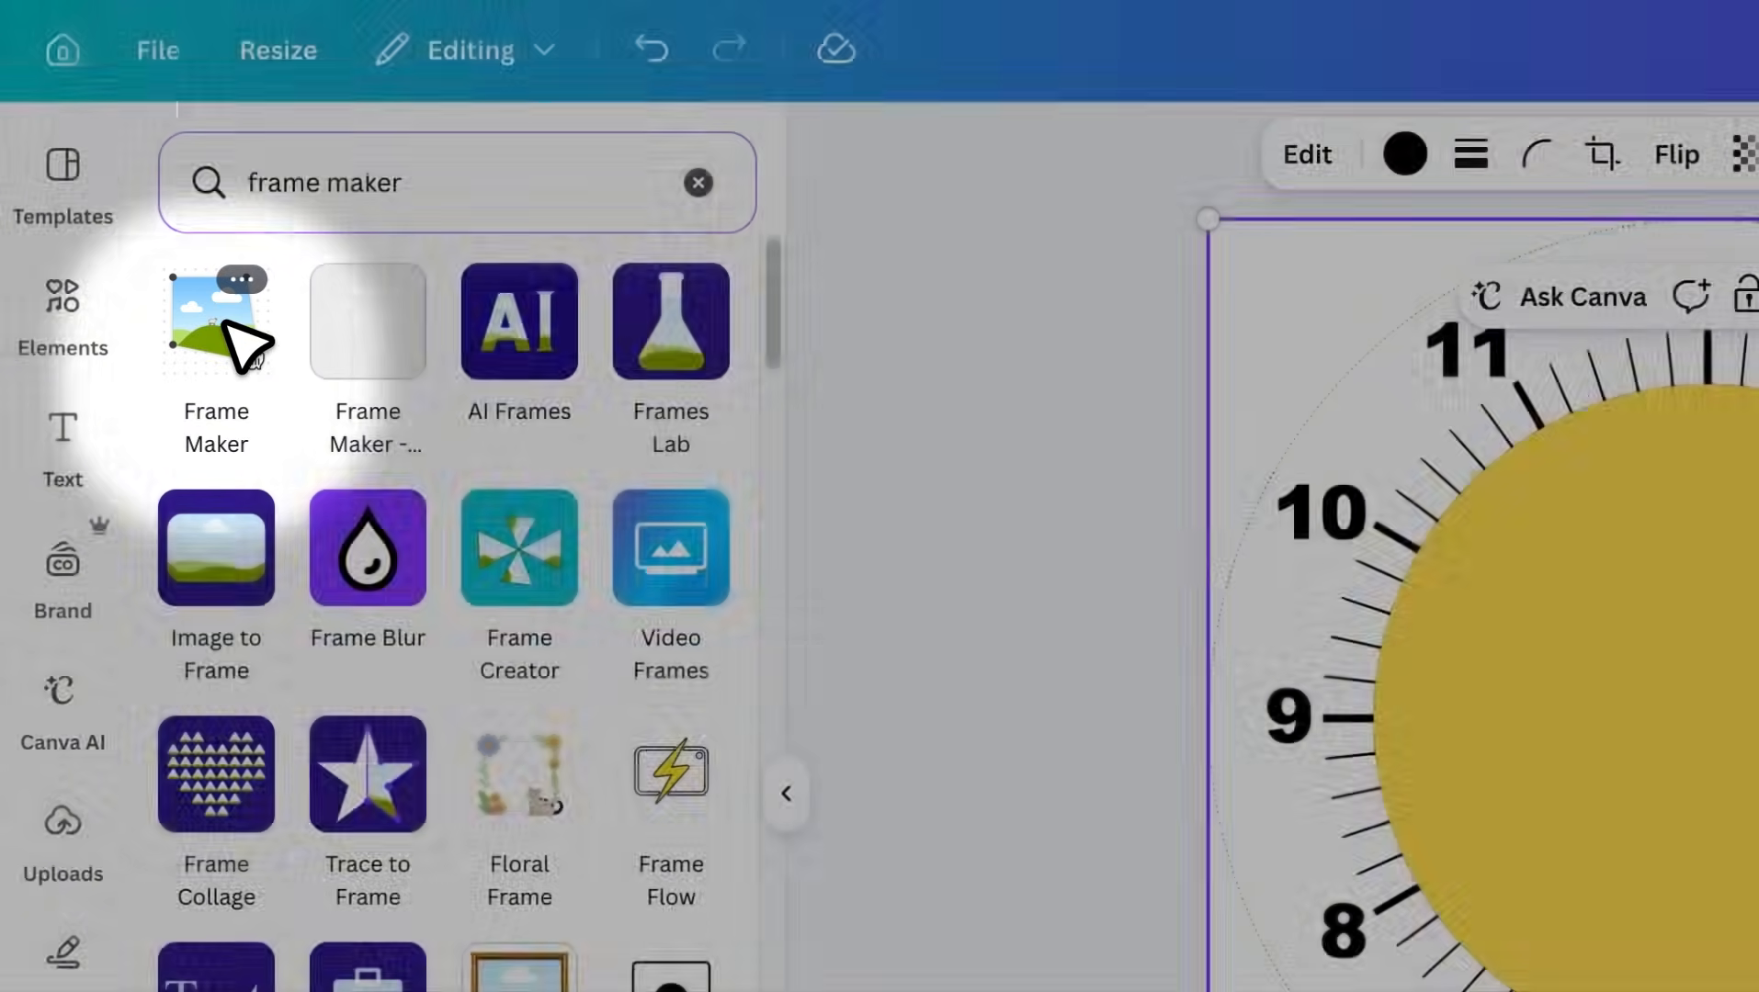
click(237, 344)
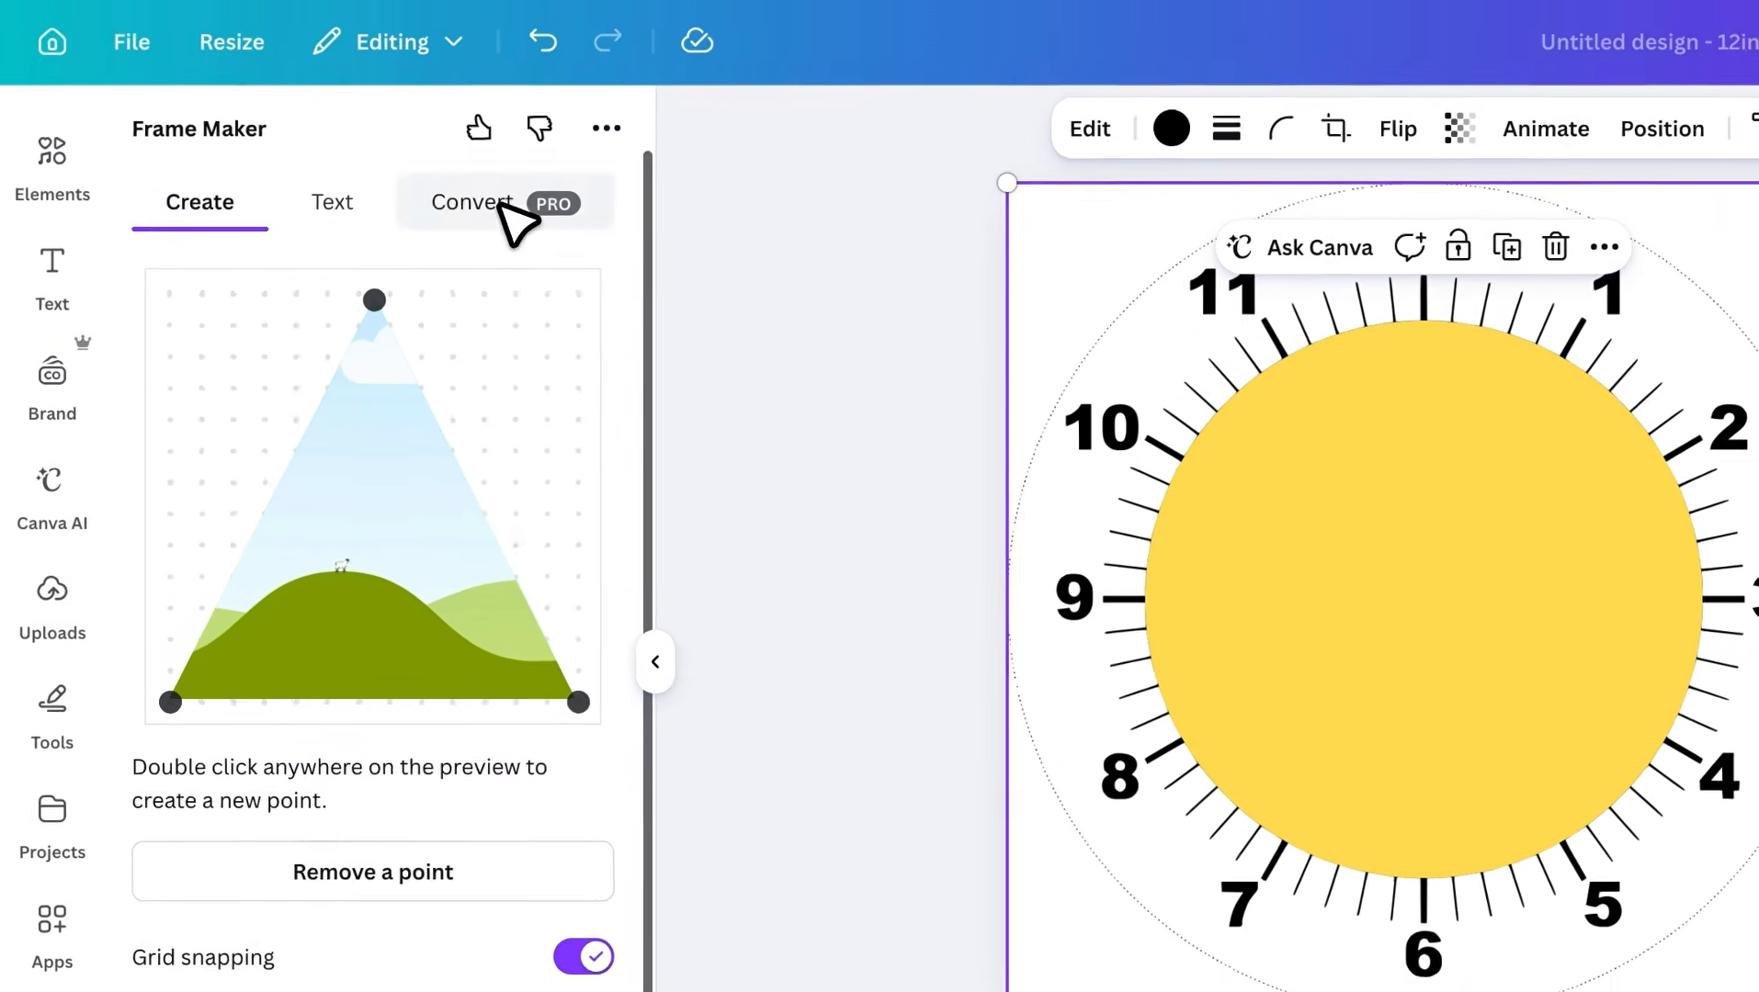
Set up a Frame conversion in Frame Maker with frame area detection by color, using the design's yellow
click(400, 165)
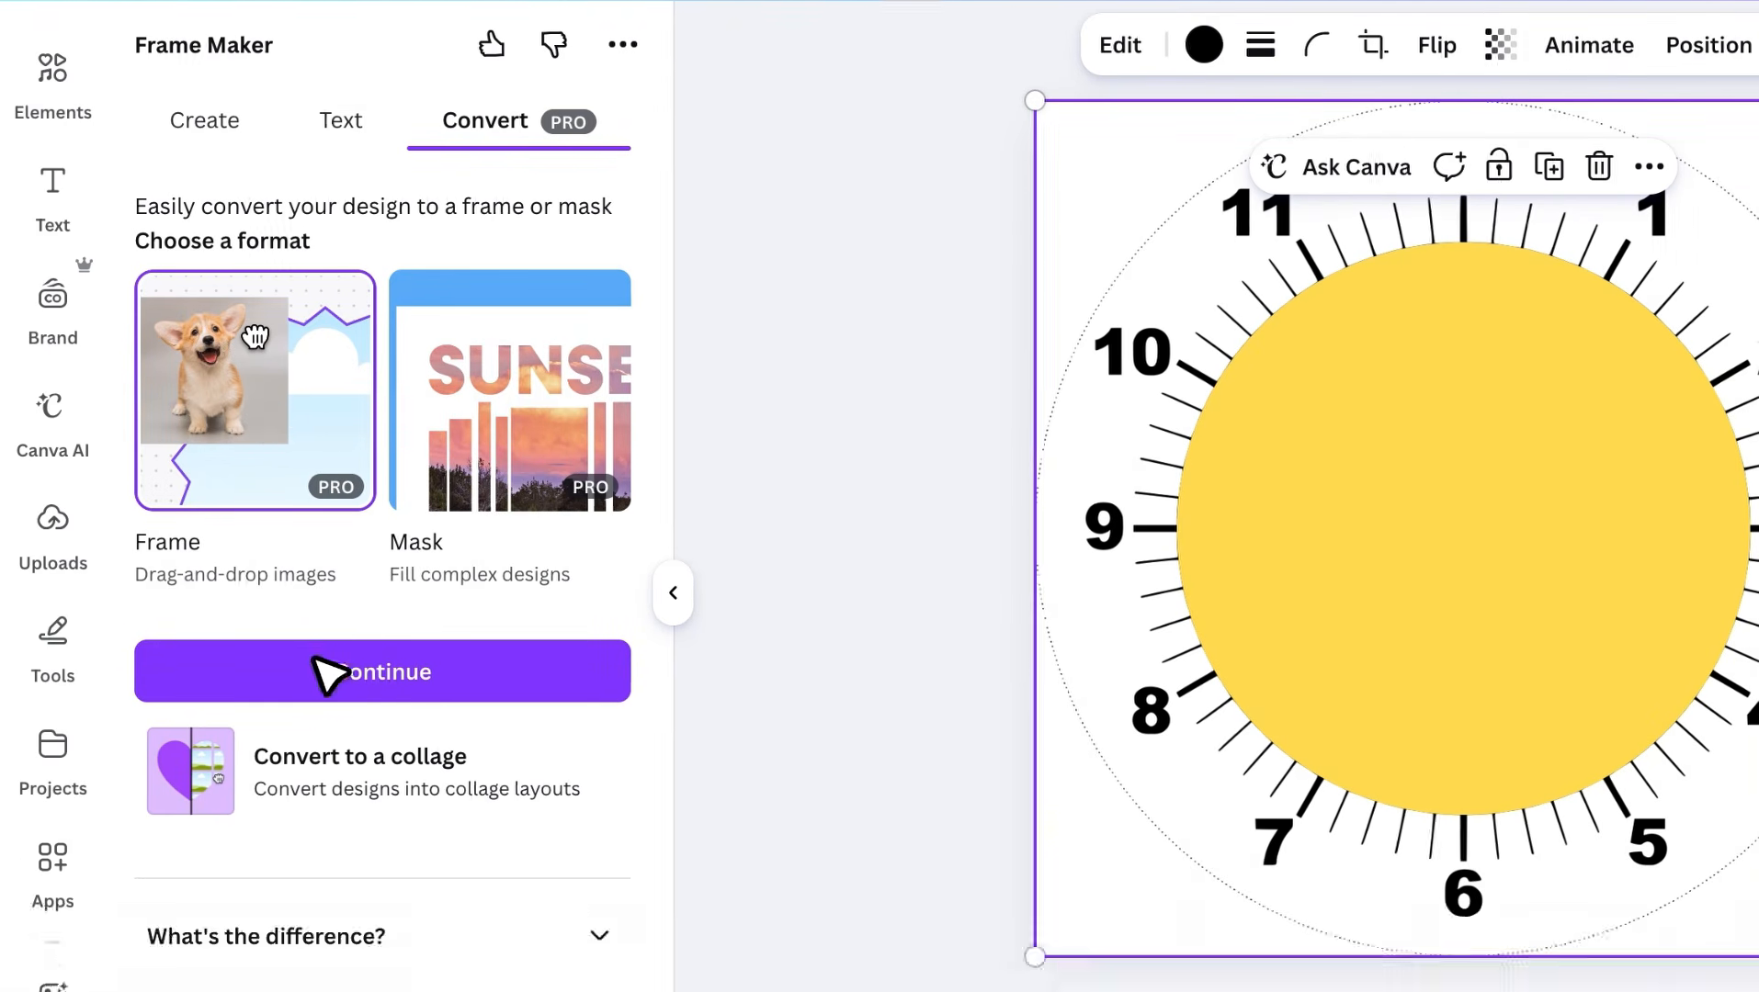
click(314, 759)
scroll(367, 602, down, 1)
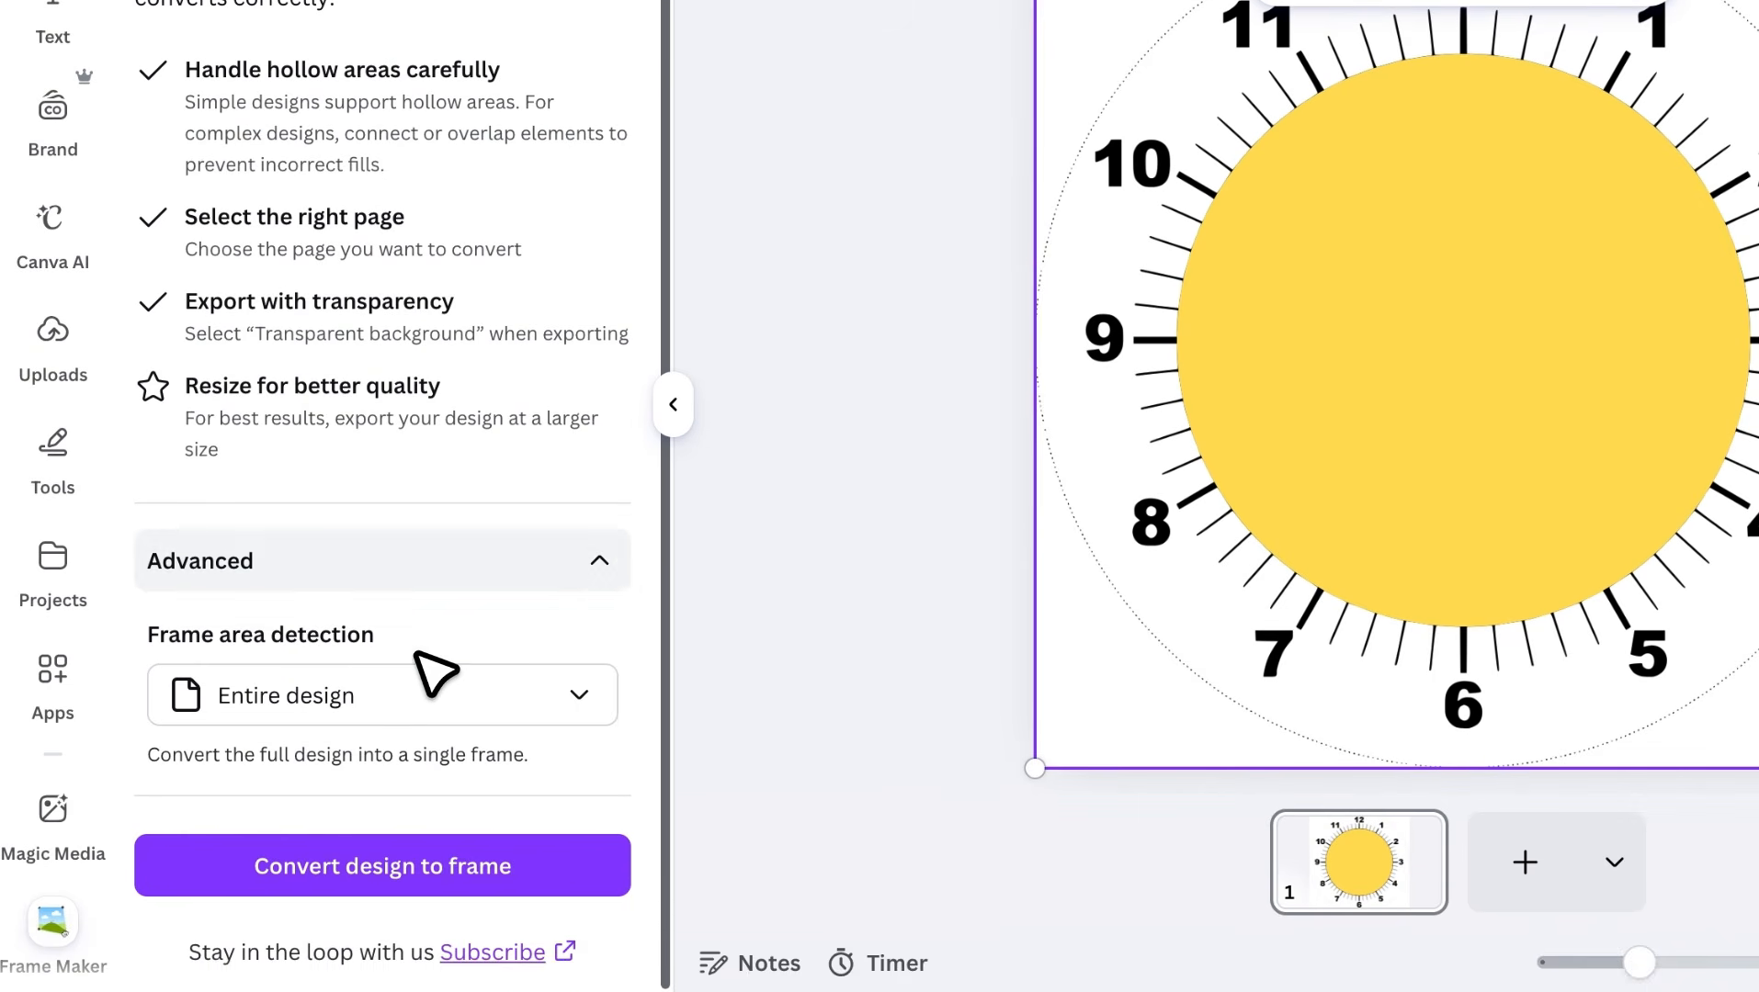
click(444, 680)
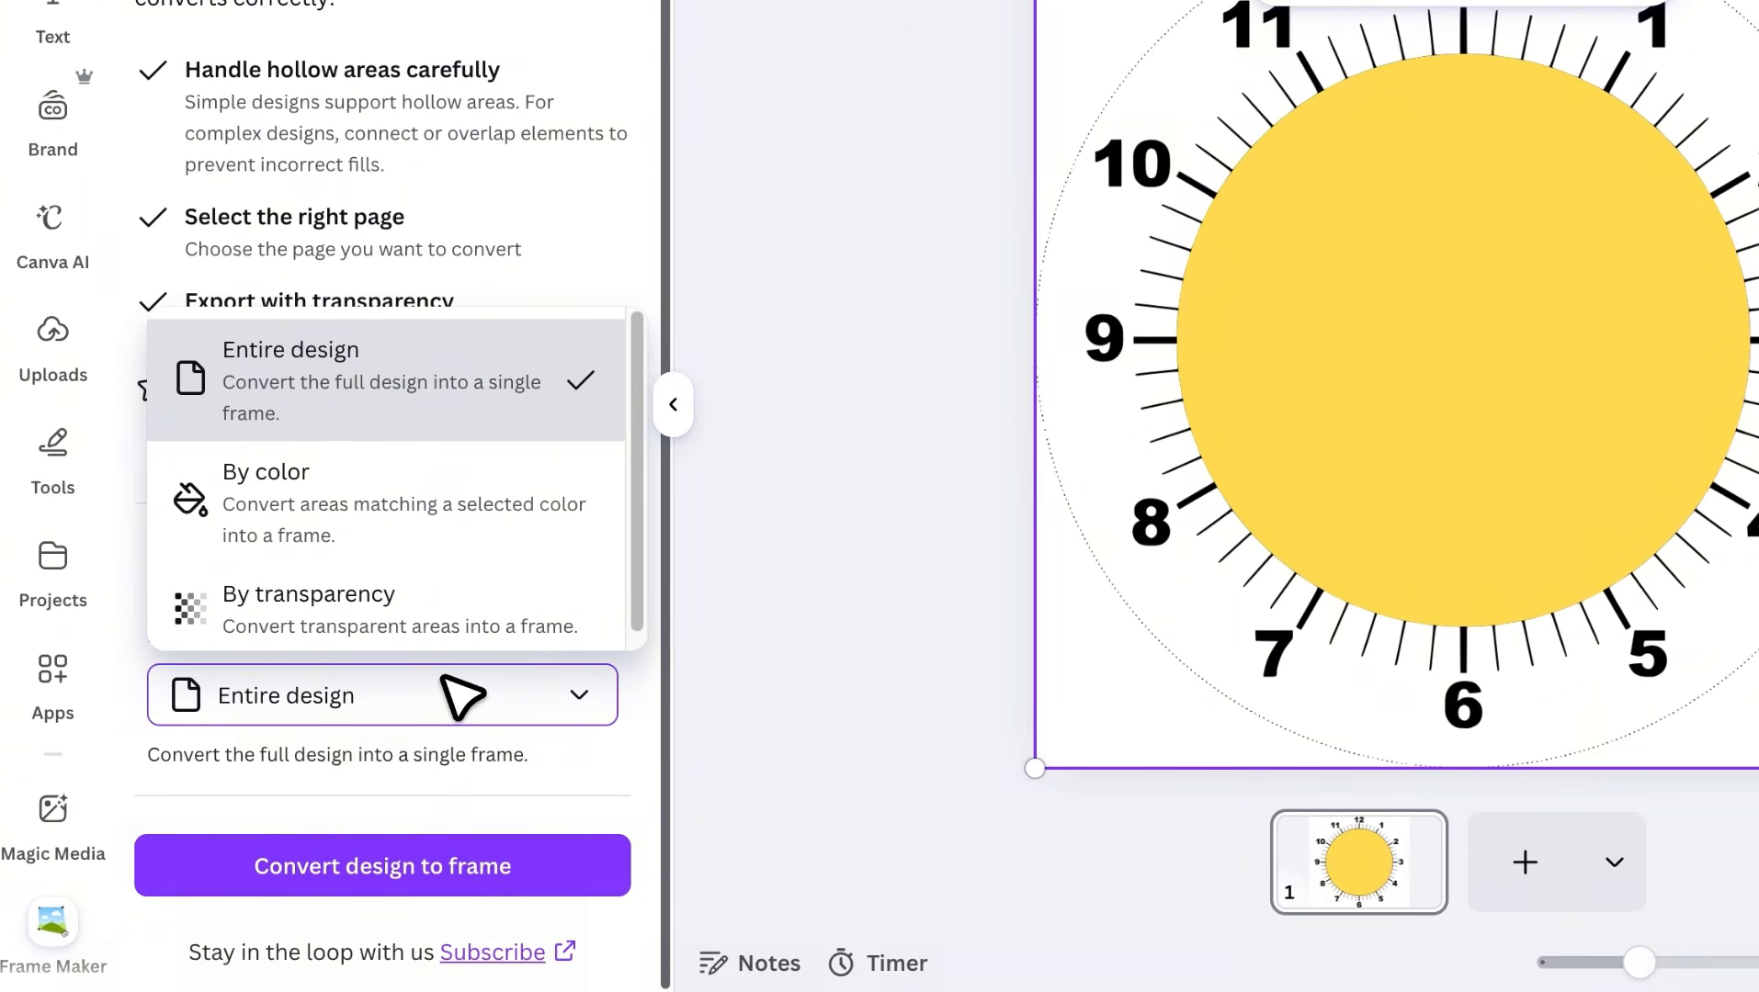
click(475, 520)
scroll(478, 527, down, 1)
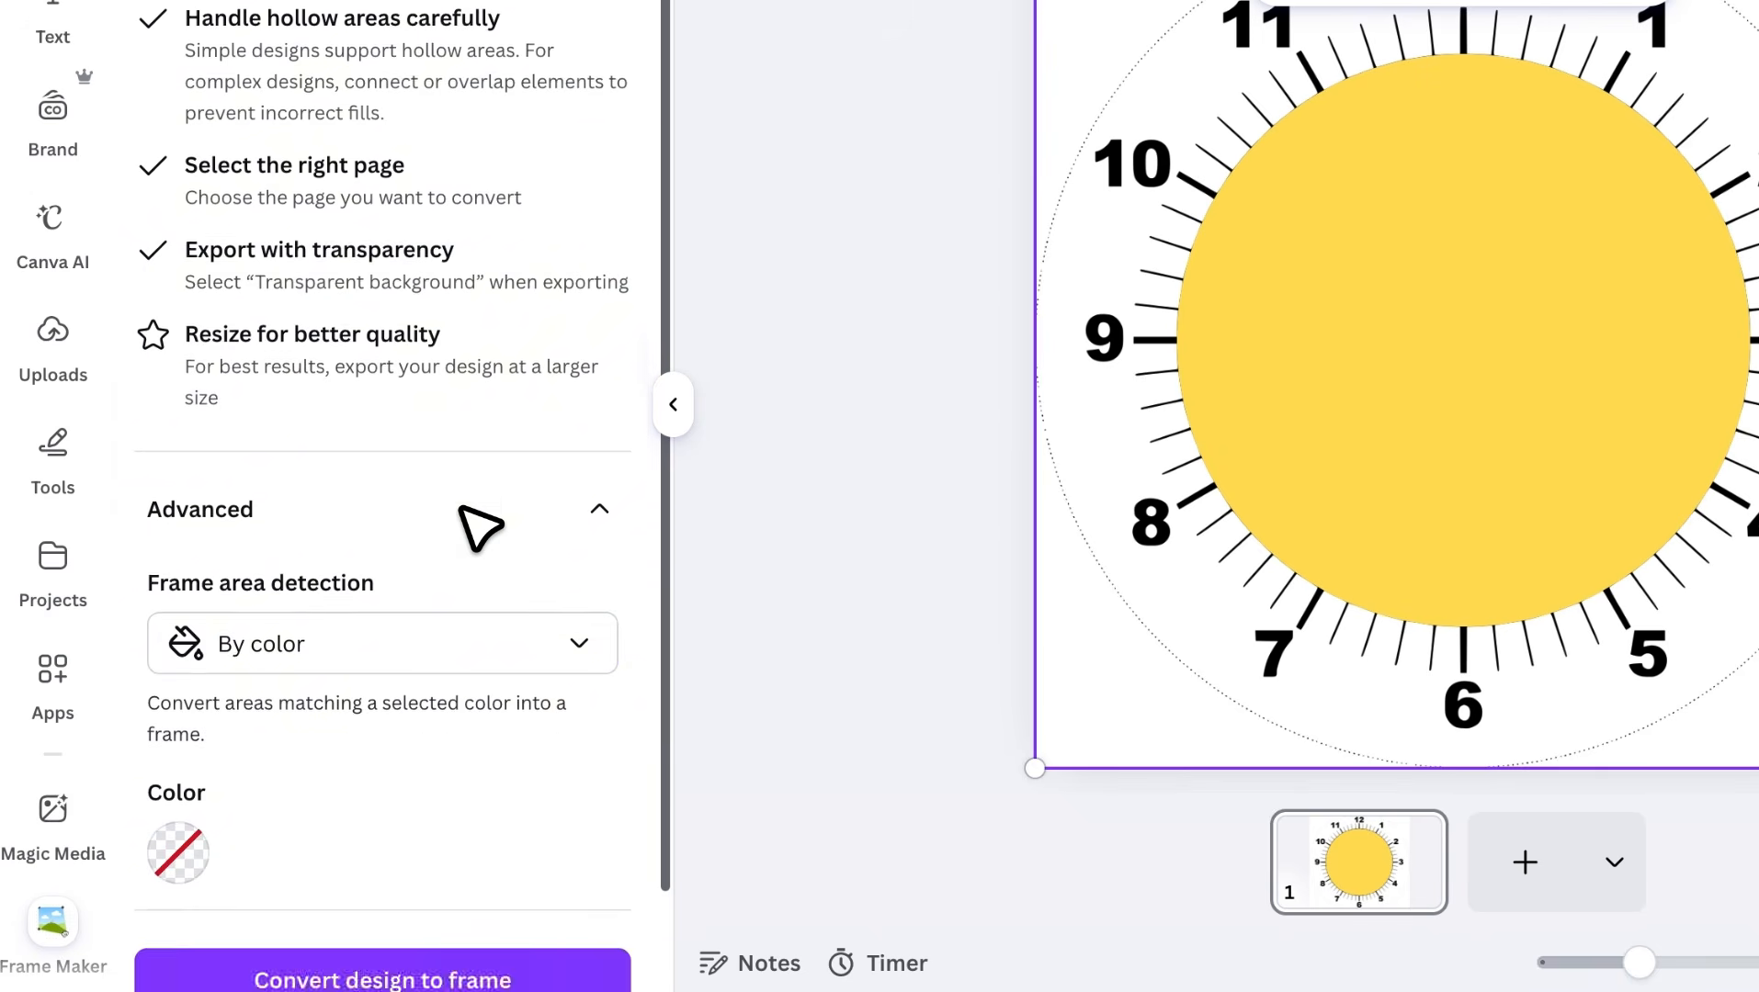
scroll(448, 533, down, 2)
click(184, 737)
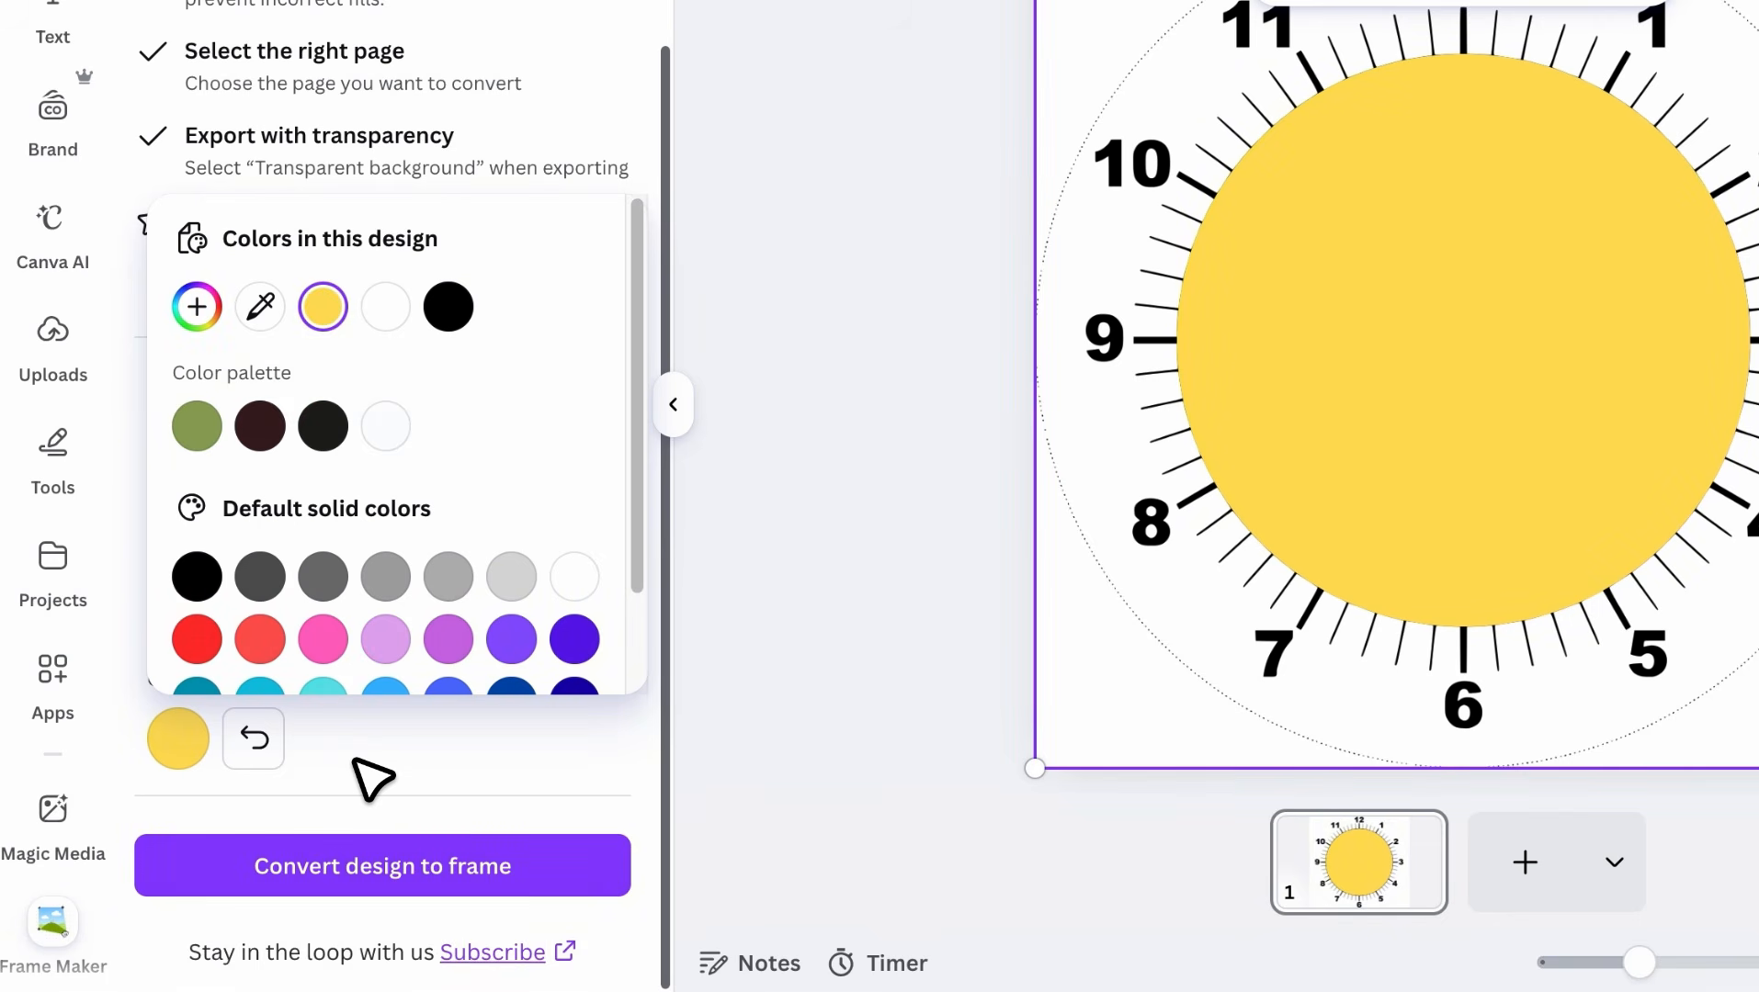
Convert the design to a frame, exporting it at size 3.125 (6,250 × 6,250 px) with a transparent background
click(373, 855)
click(389, 894)
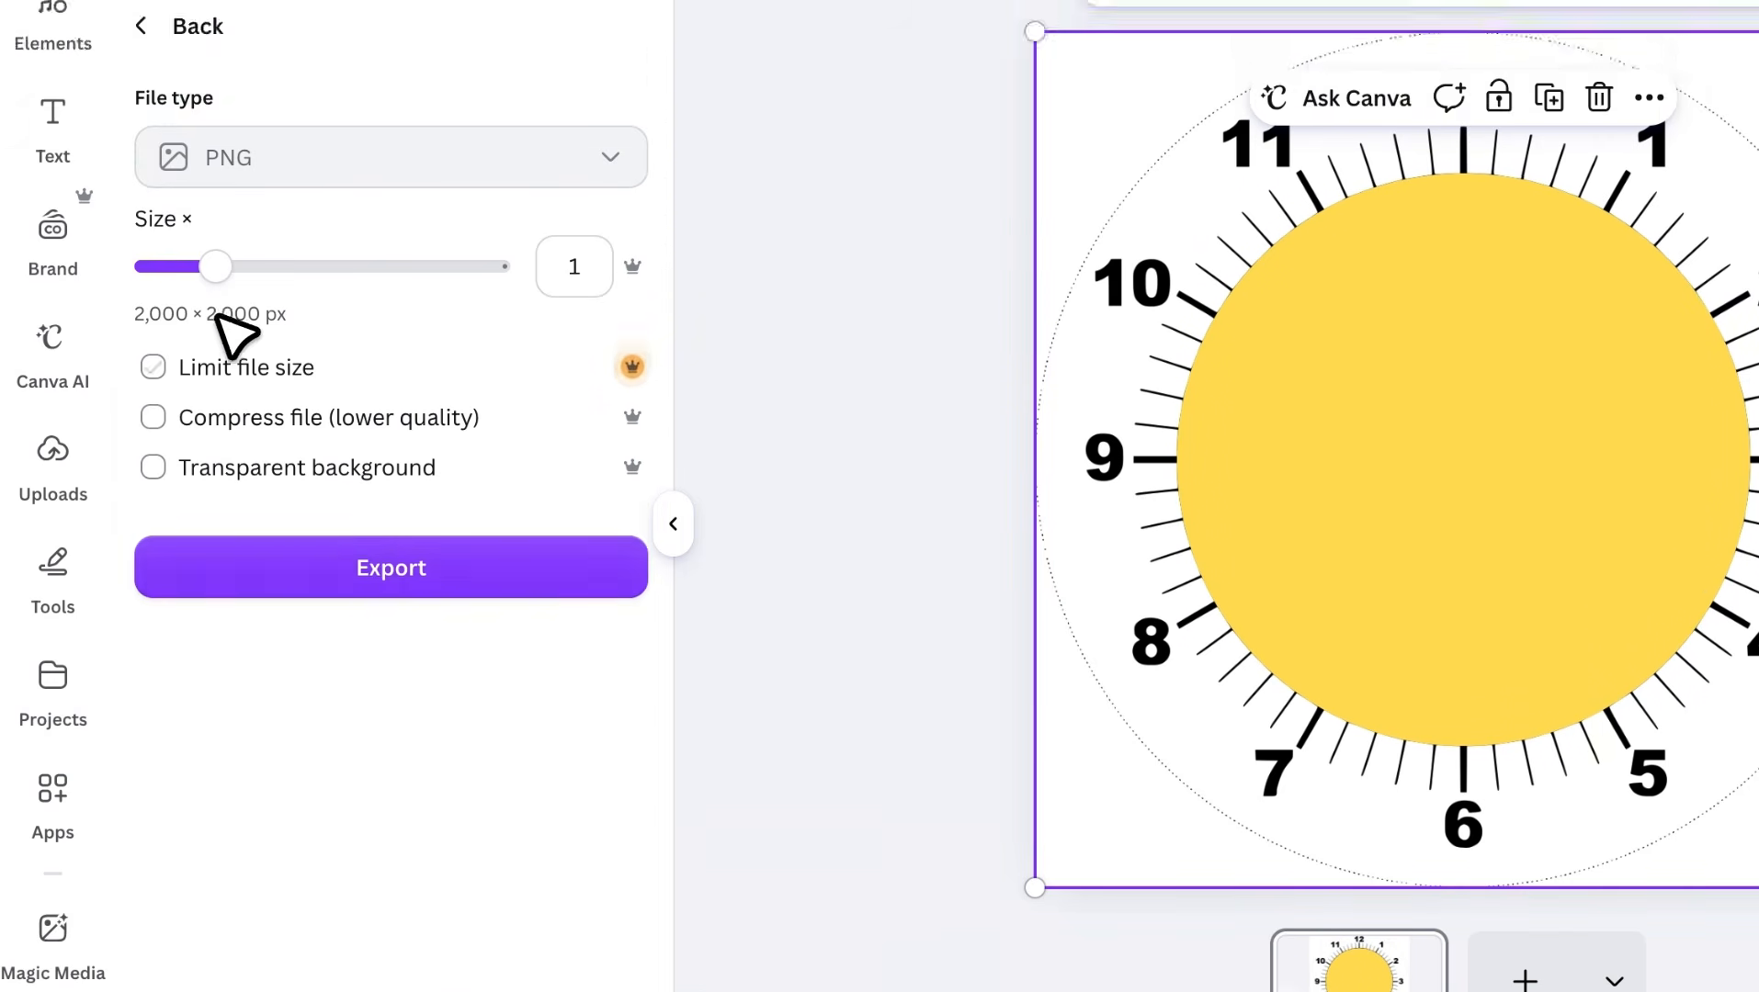
click(446, 293)
click(361, 450)
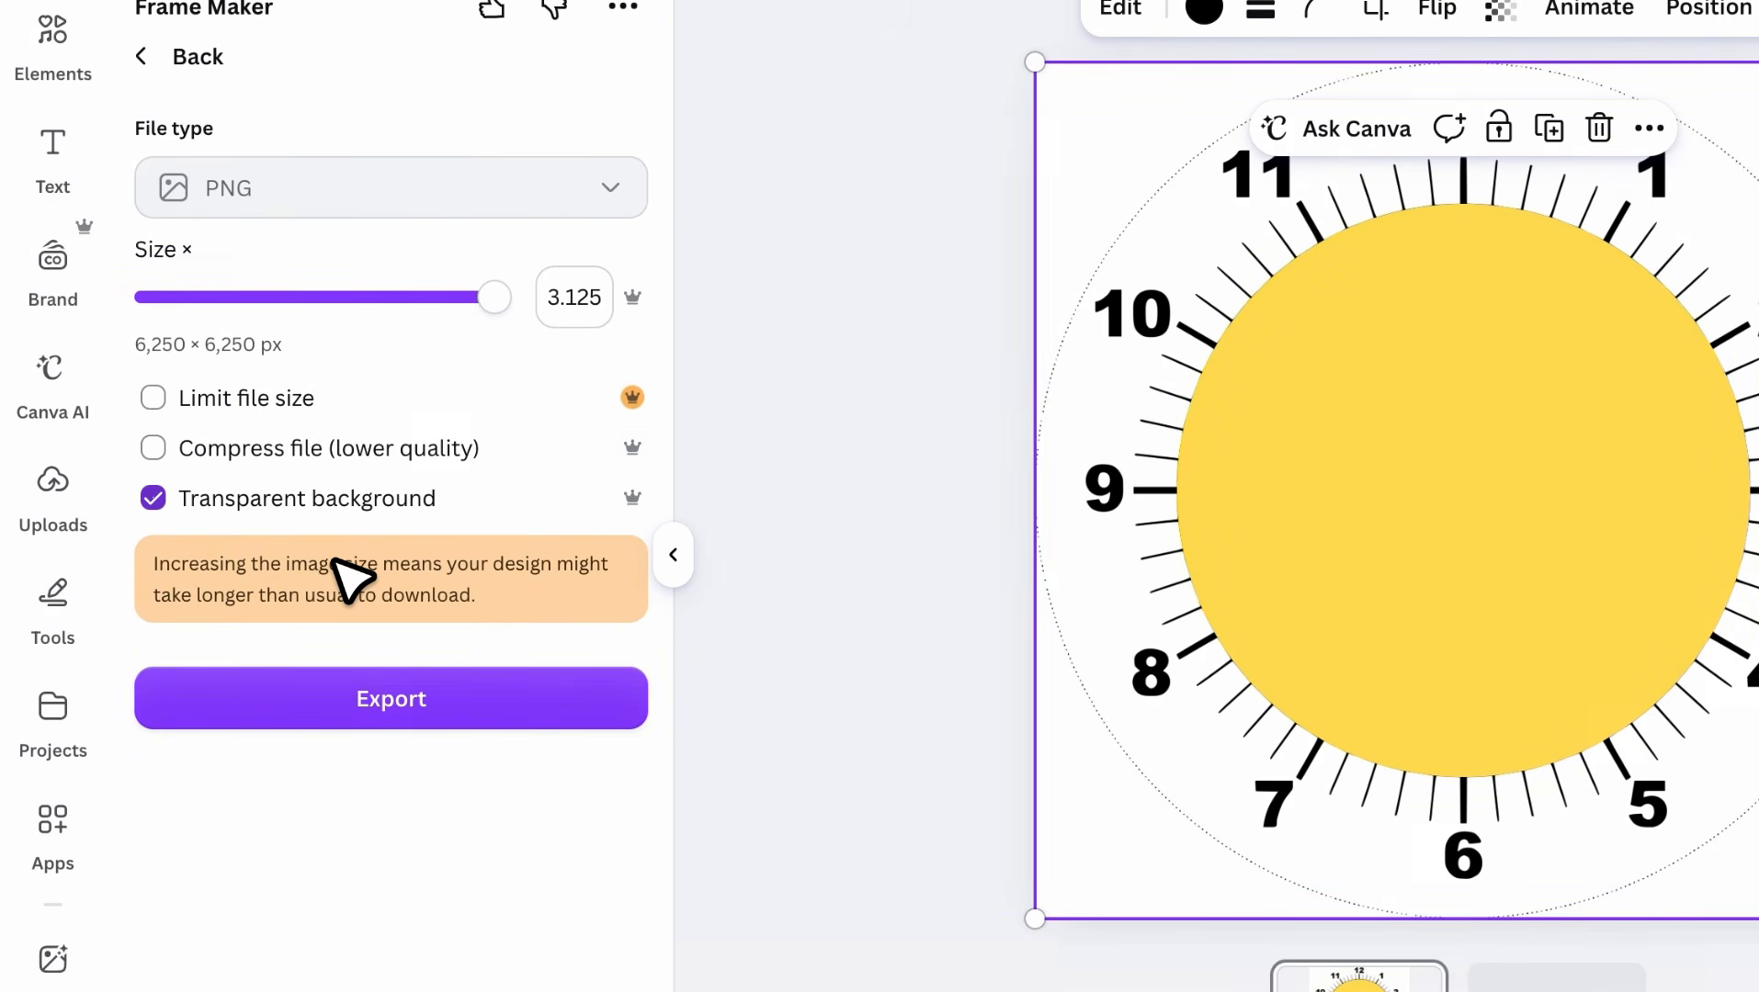
click(436, 699)
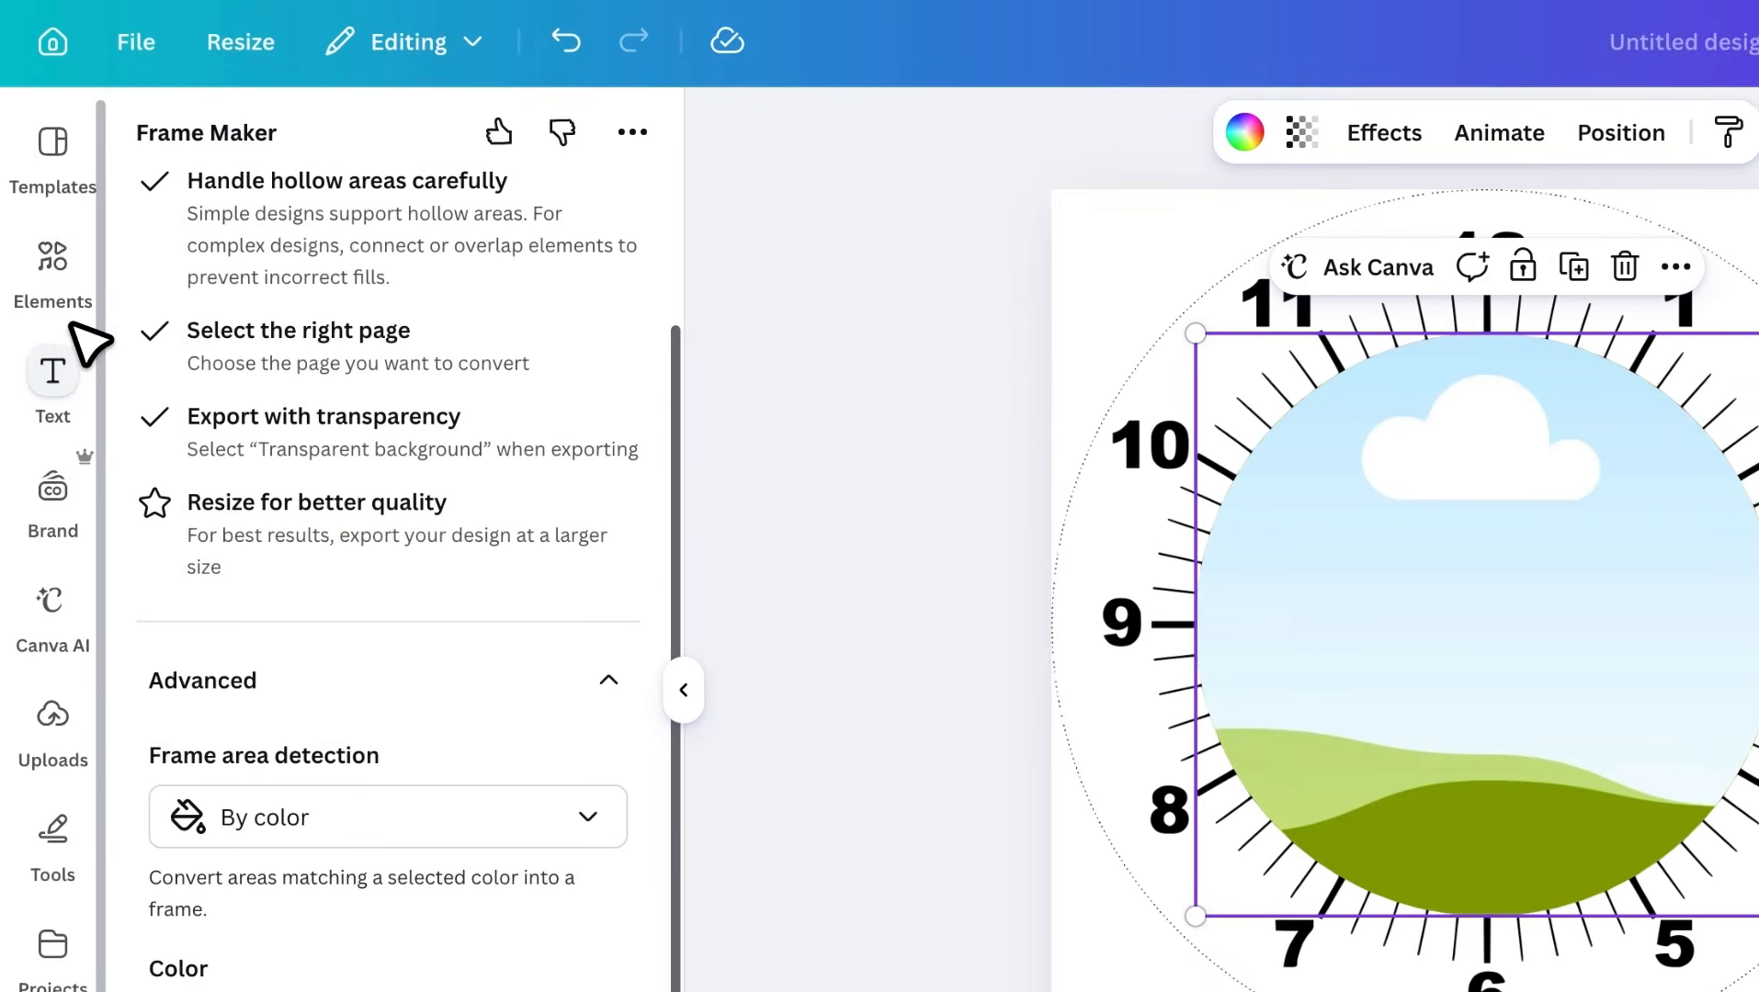
Search the photo elements for "family" and fill the clock's round frame with the photo of the parents and daughter lying head to head
click(64, 299)
click(352, 187)
text(family)
key(Return)
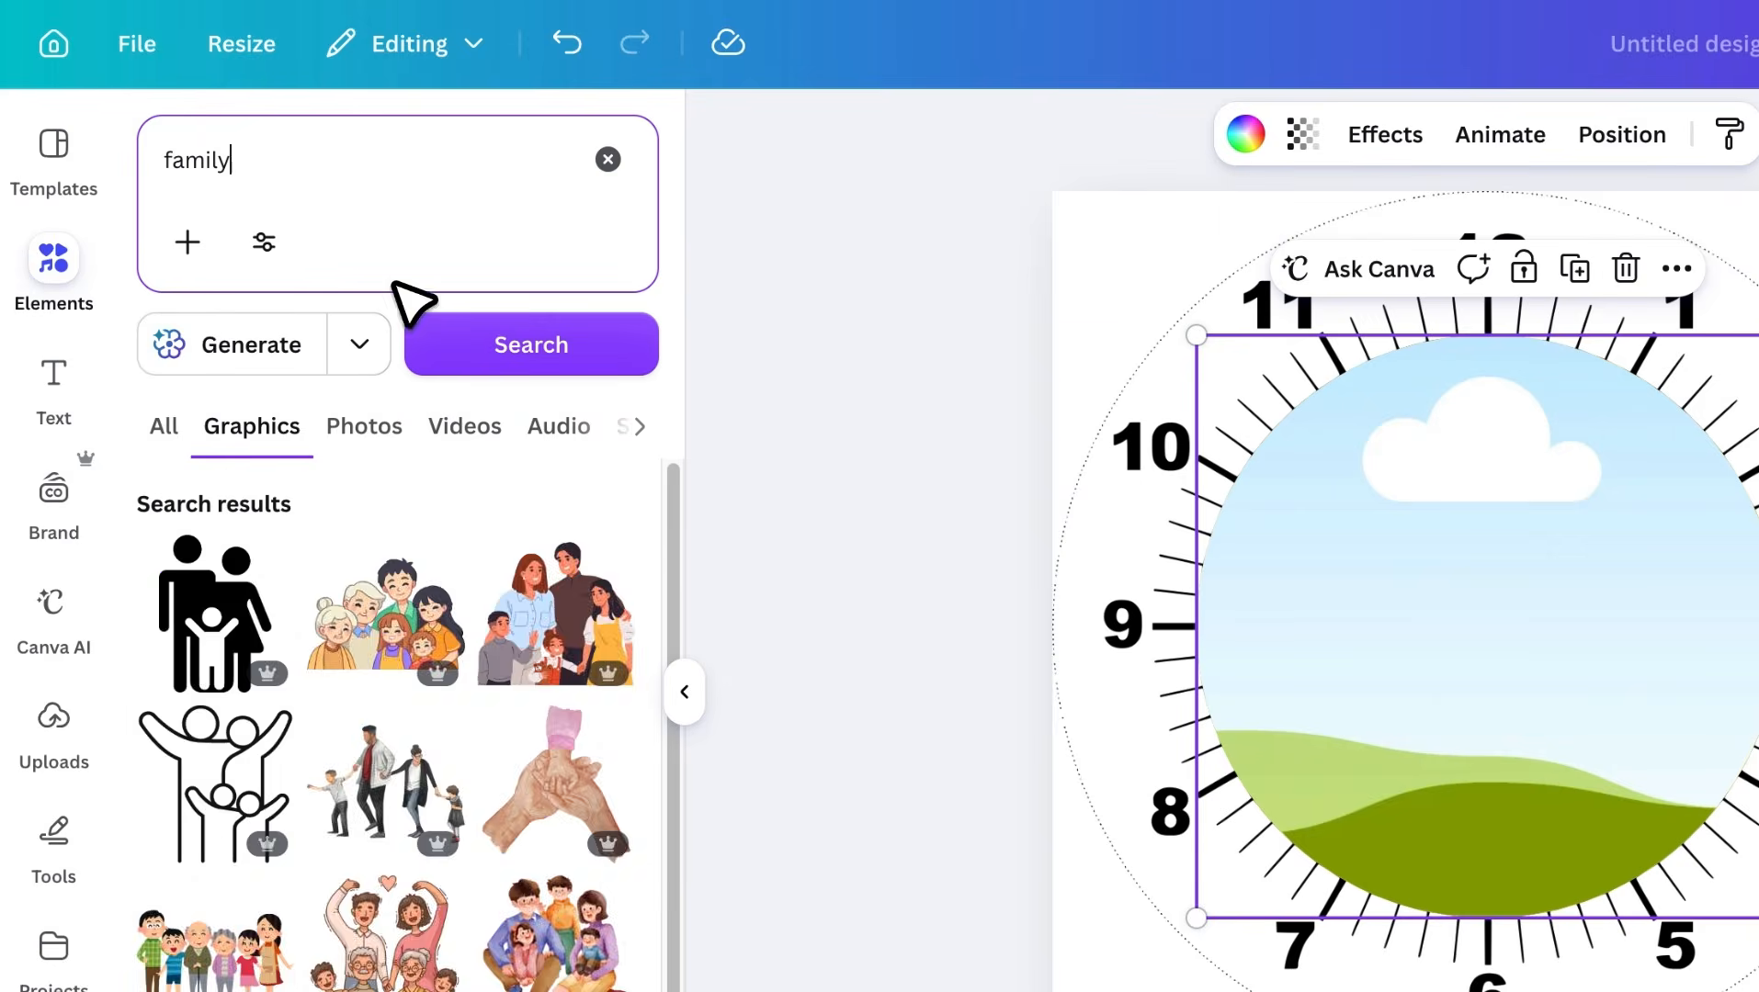
click(404, 432)
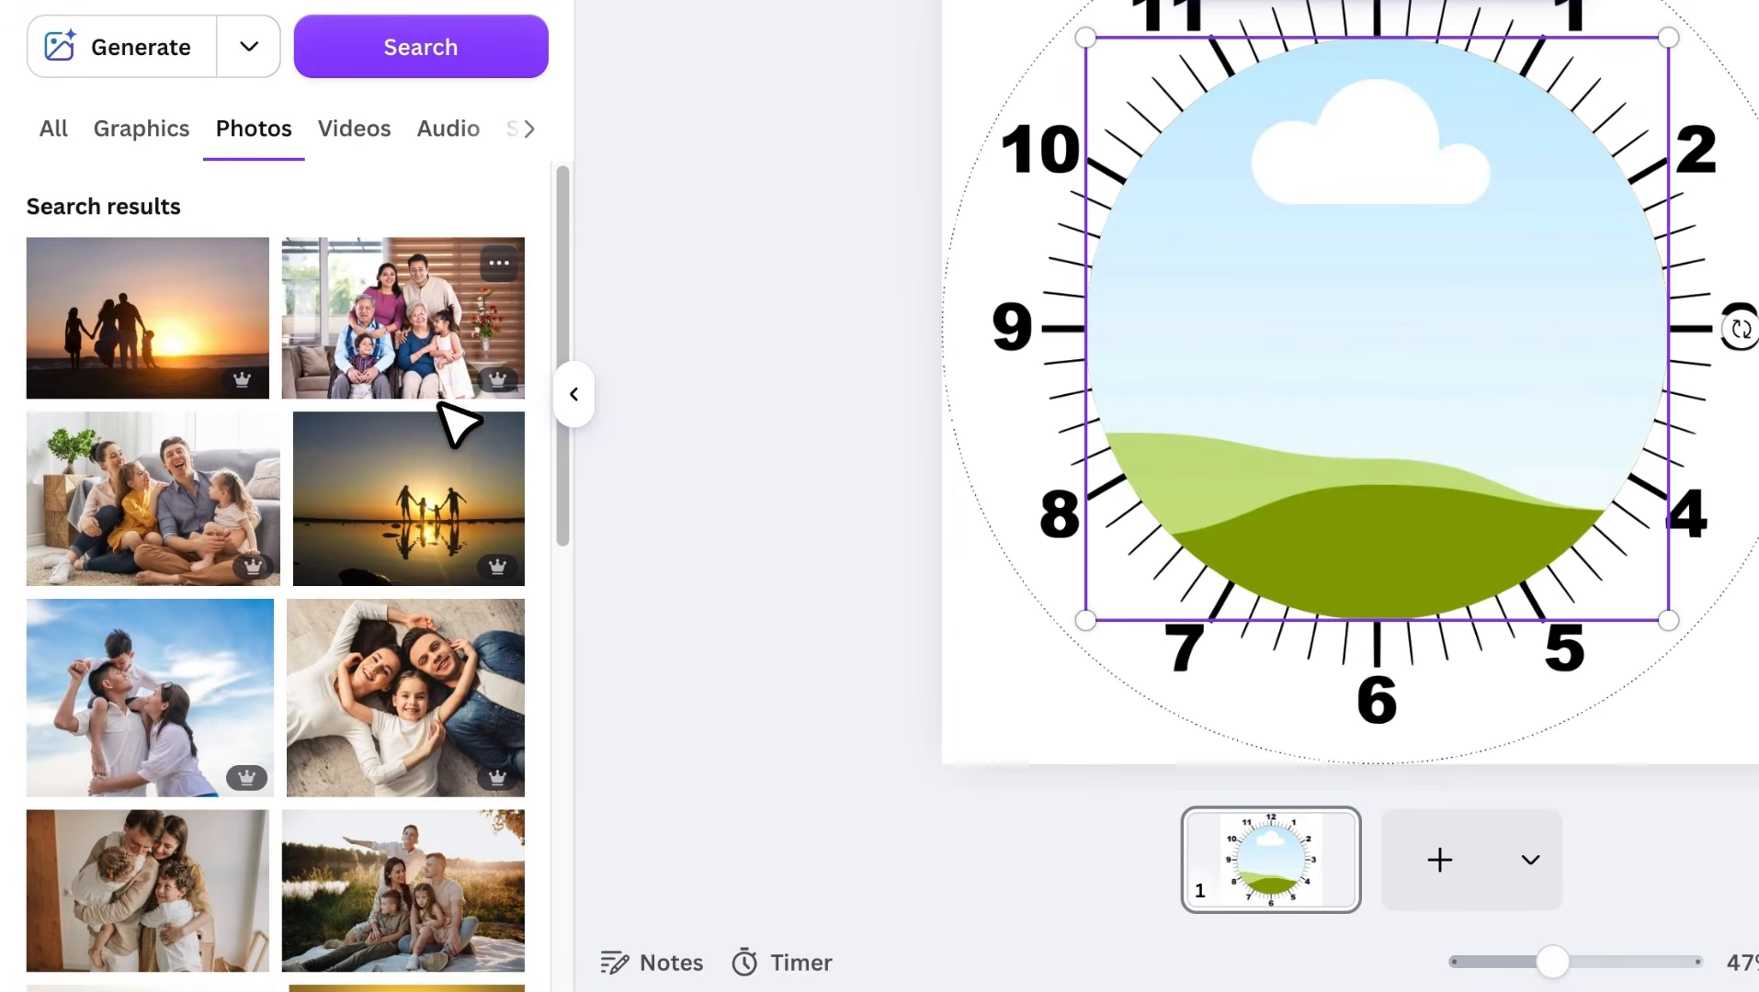
drag(516, 946, 1614, 756)
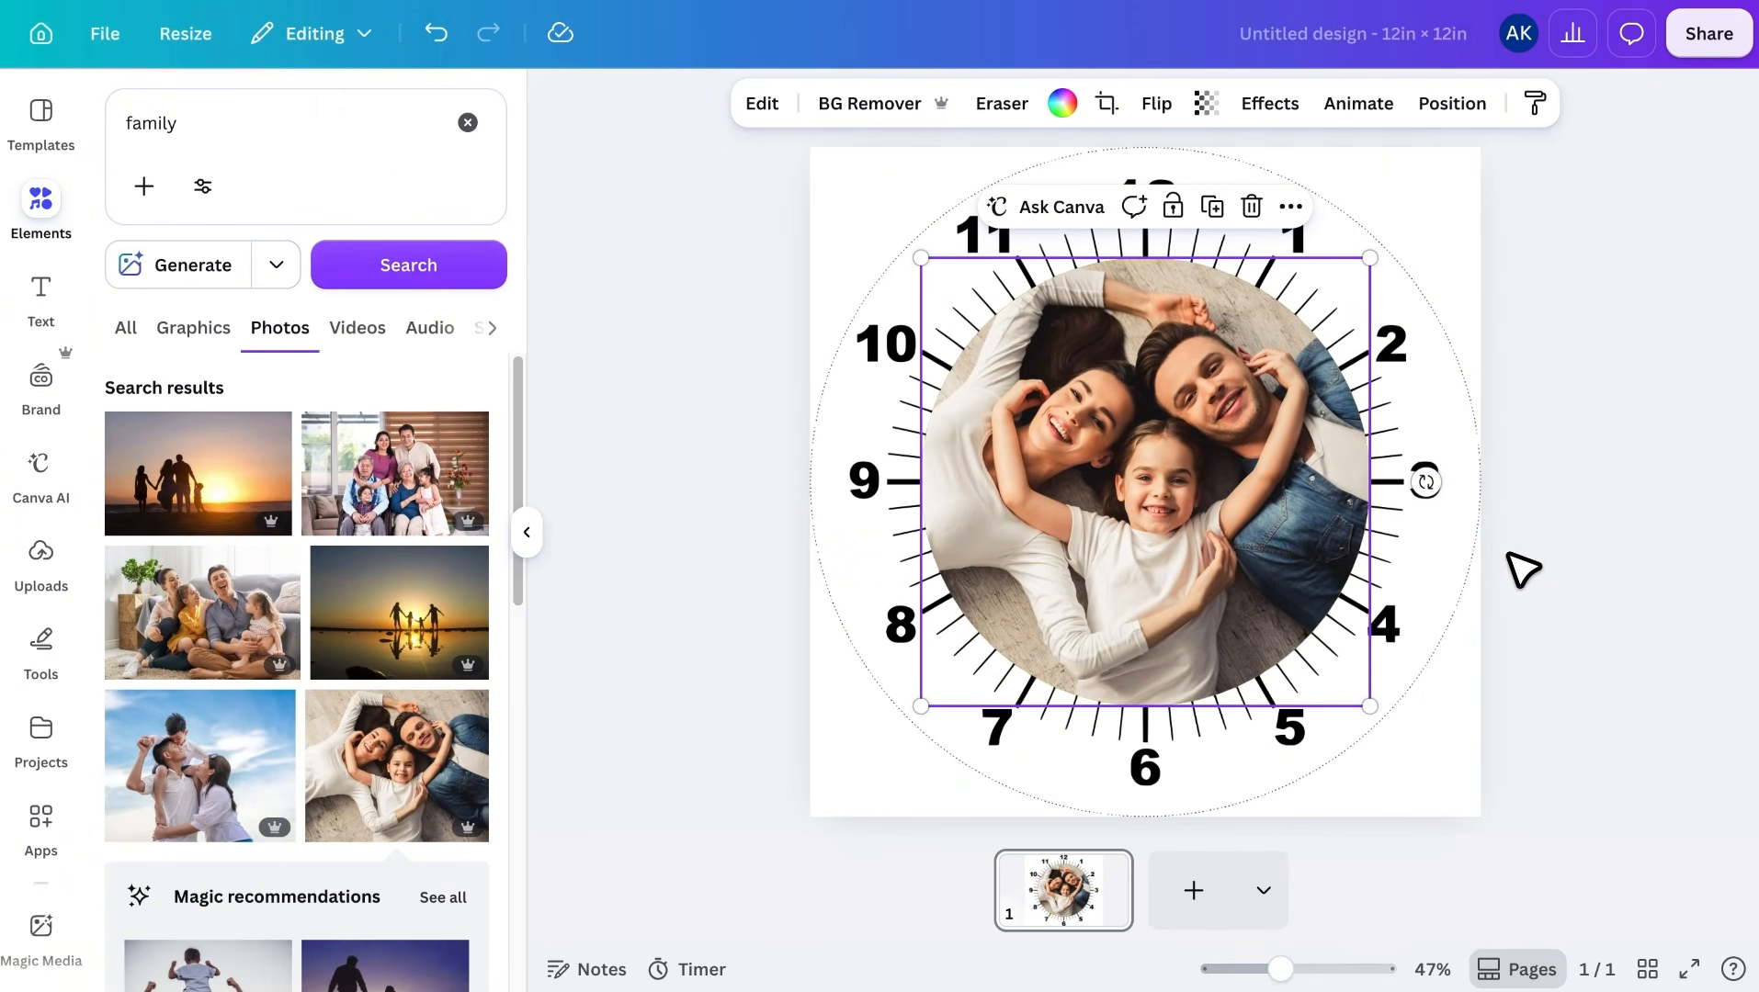
click(1524, 570)
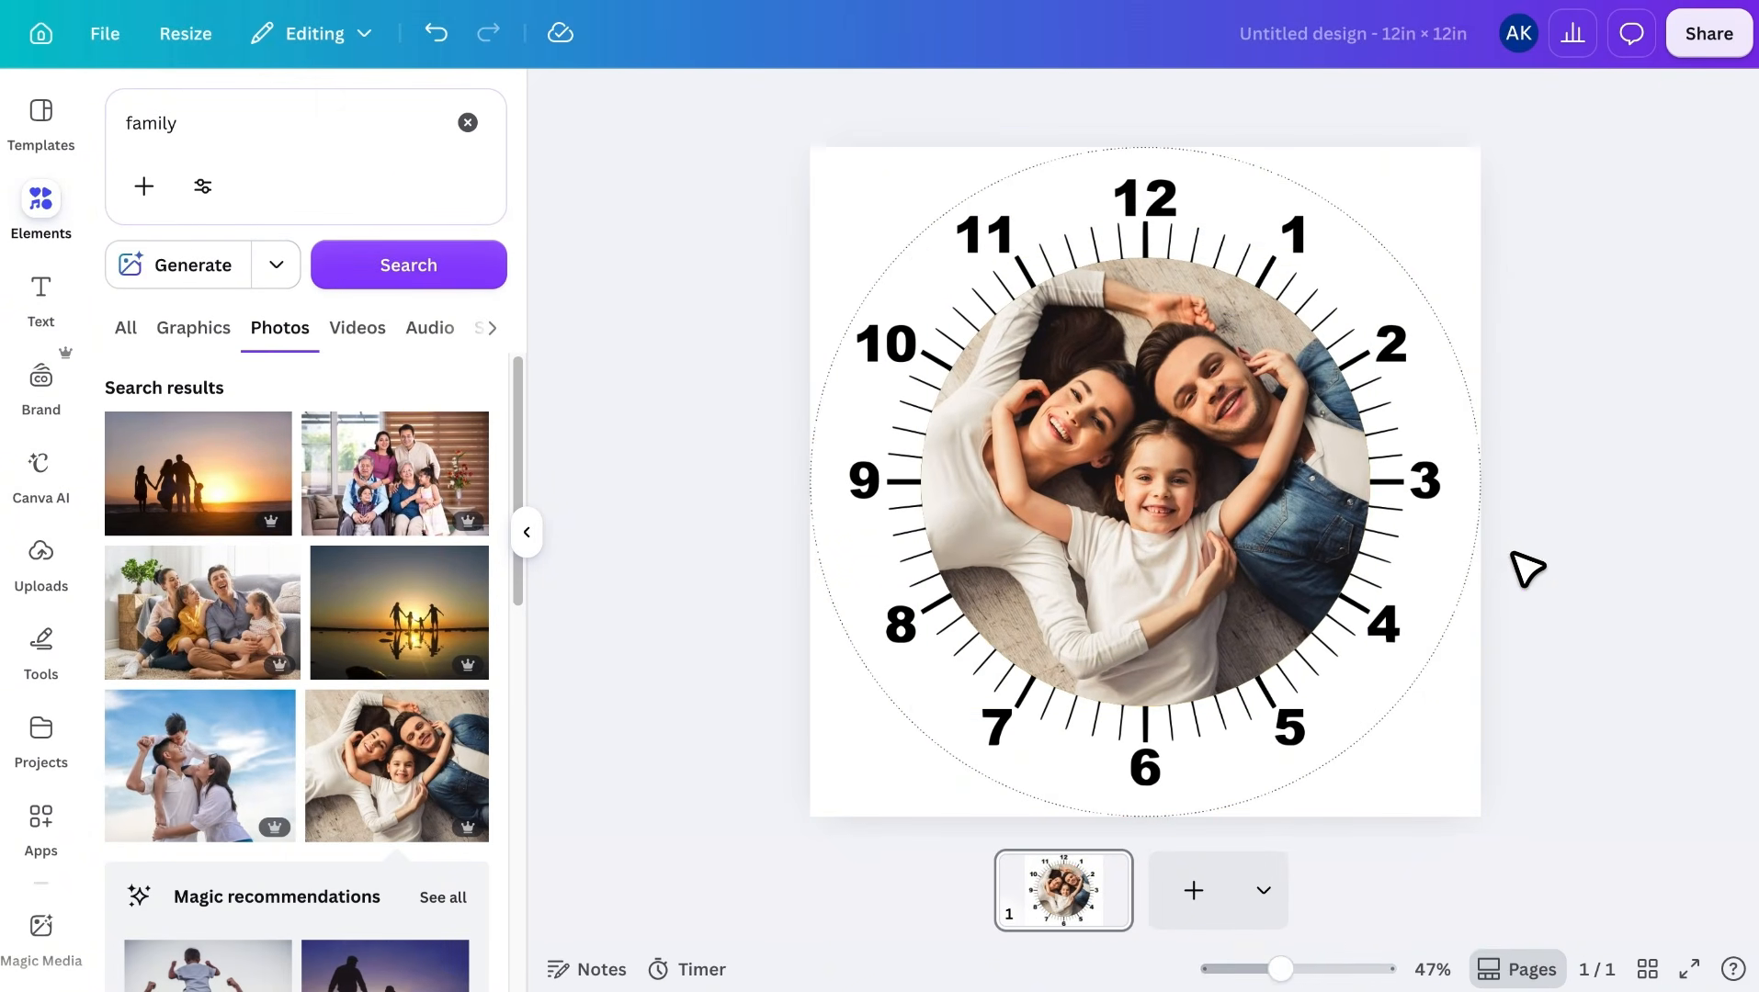
Delete the yellow circle that lies beneath the photo frame, selecting it among the page's layers
click(1480, 551)
click(1334, 102)
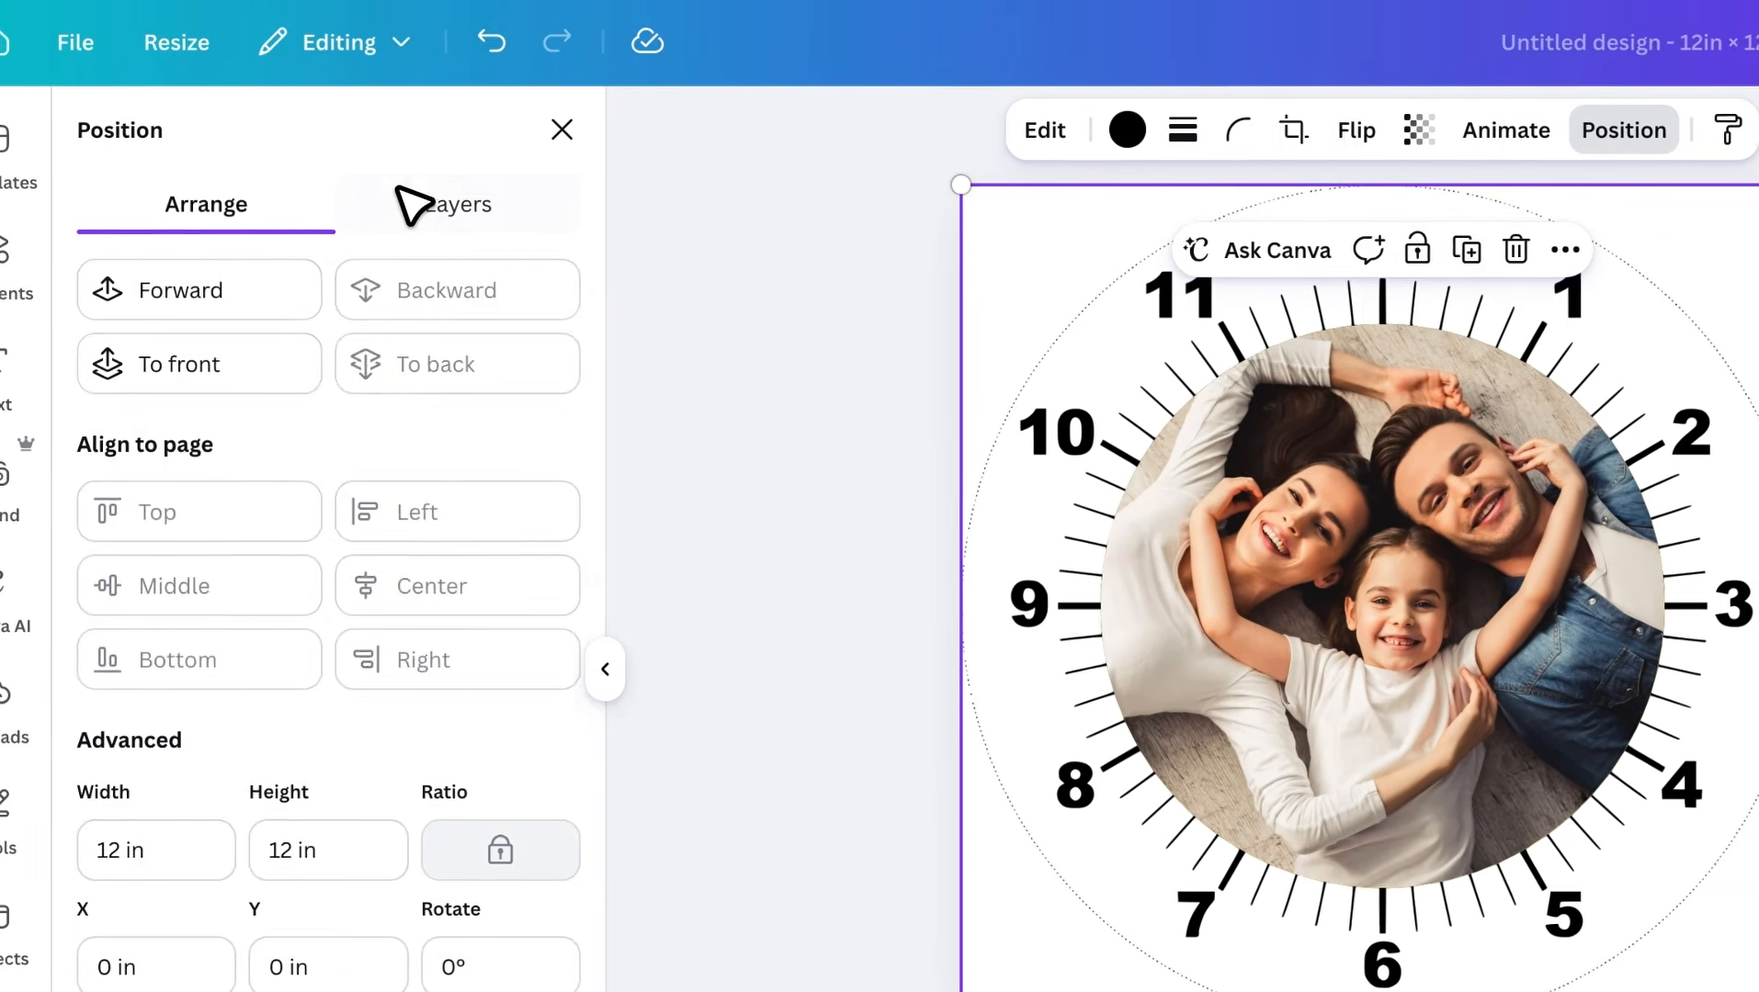
click(404, 204)
click(402, 497)
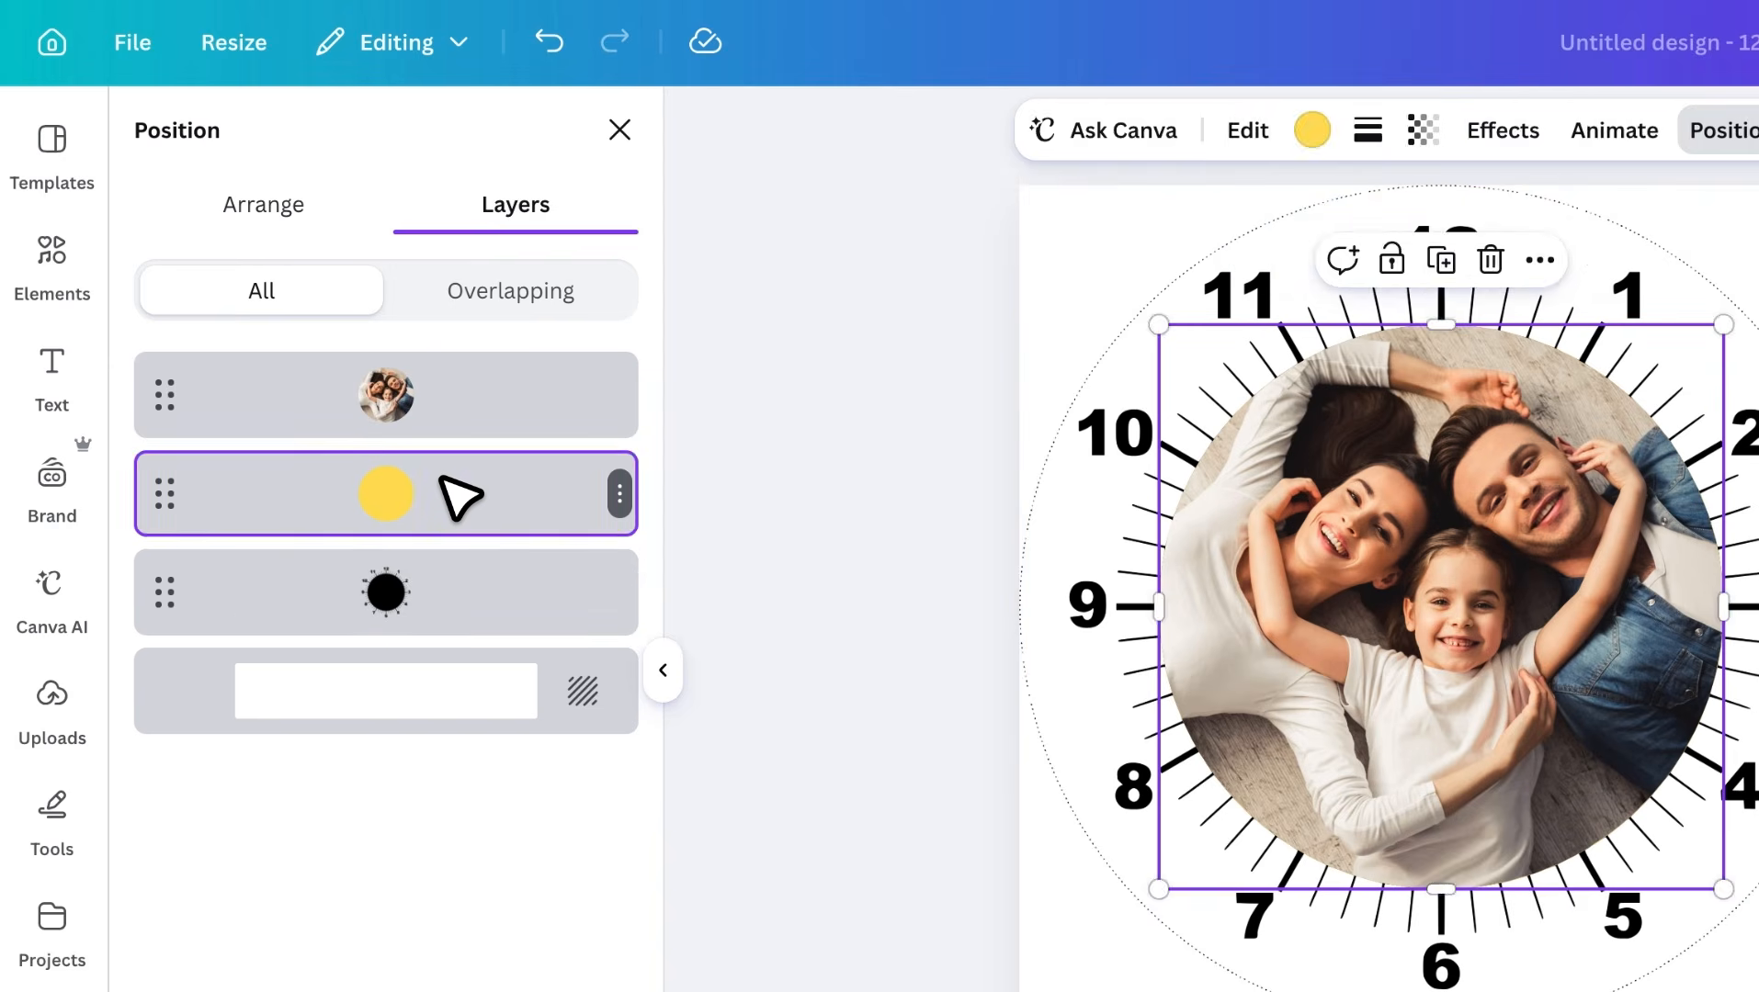
key(Delete)
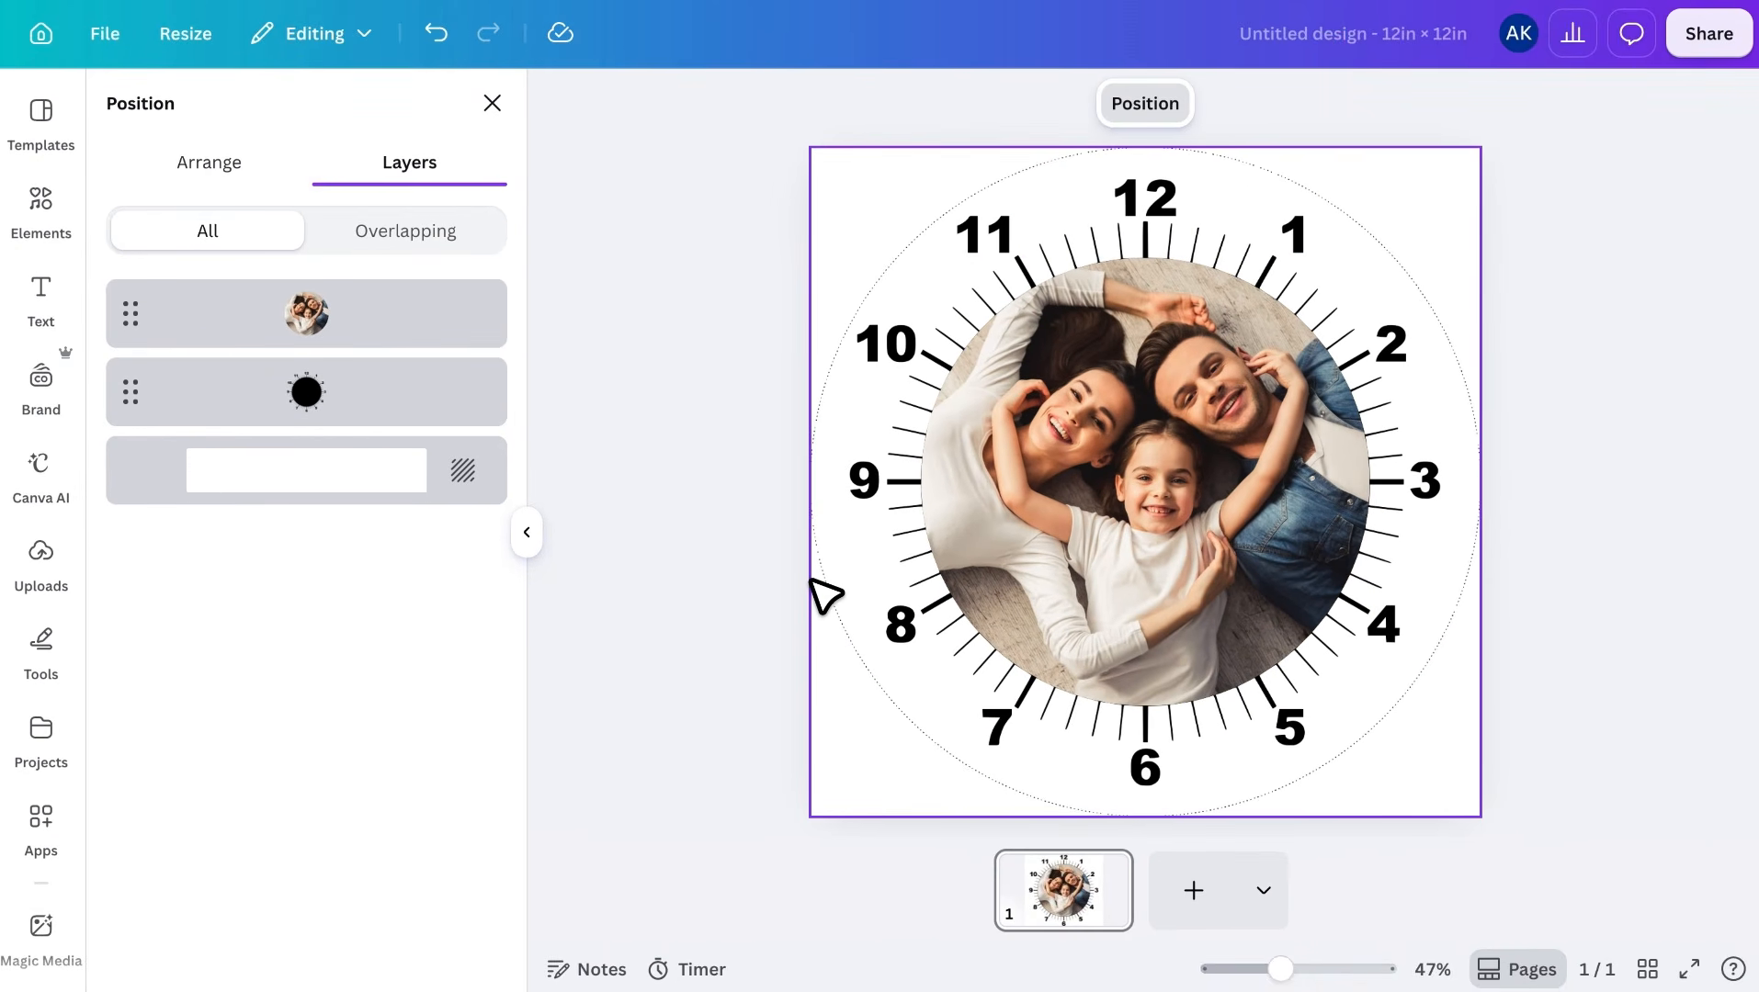
Add a blank second page and browse the clock images on SVG SILH for another clock face
click(1196, 904)
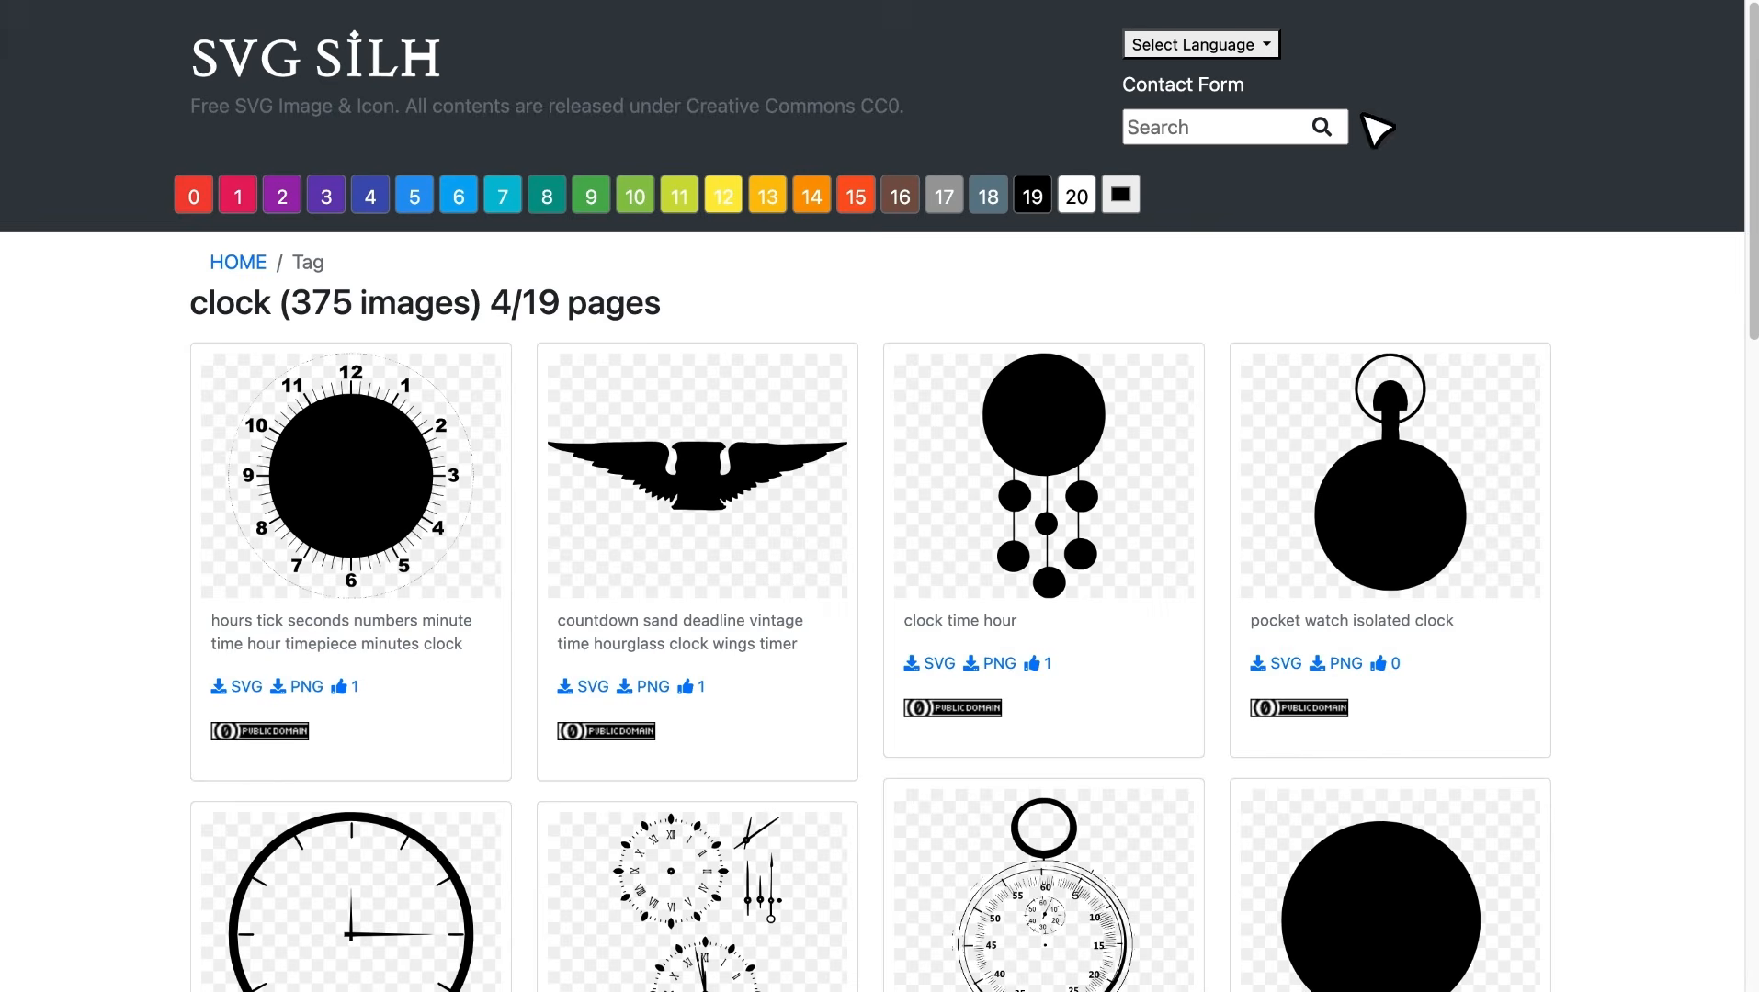
scroll(1334, 483, down, 8)
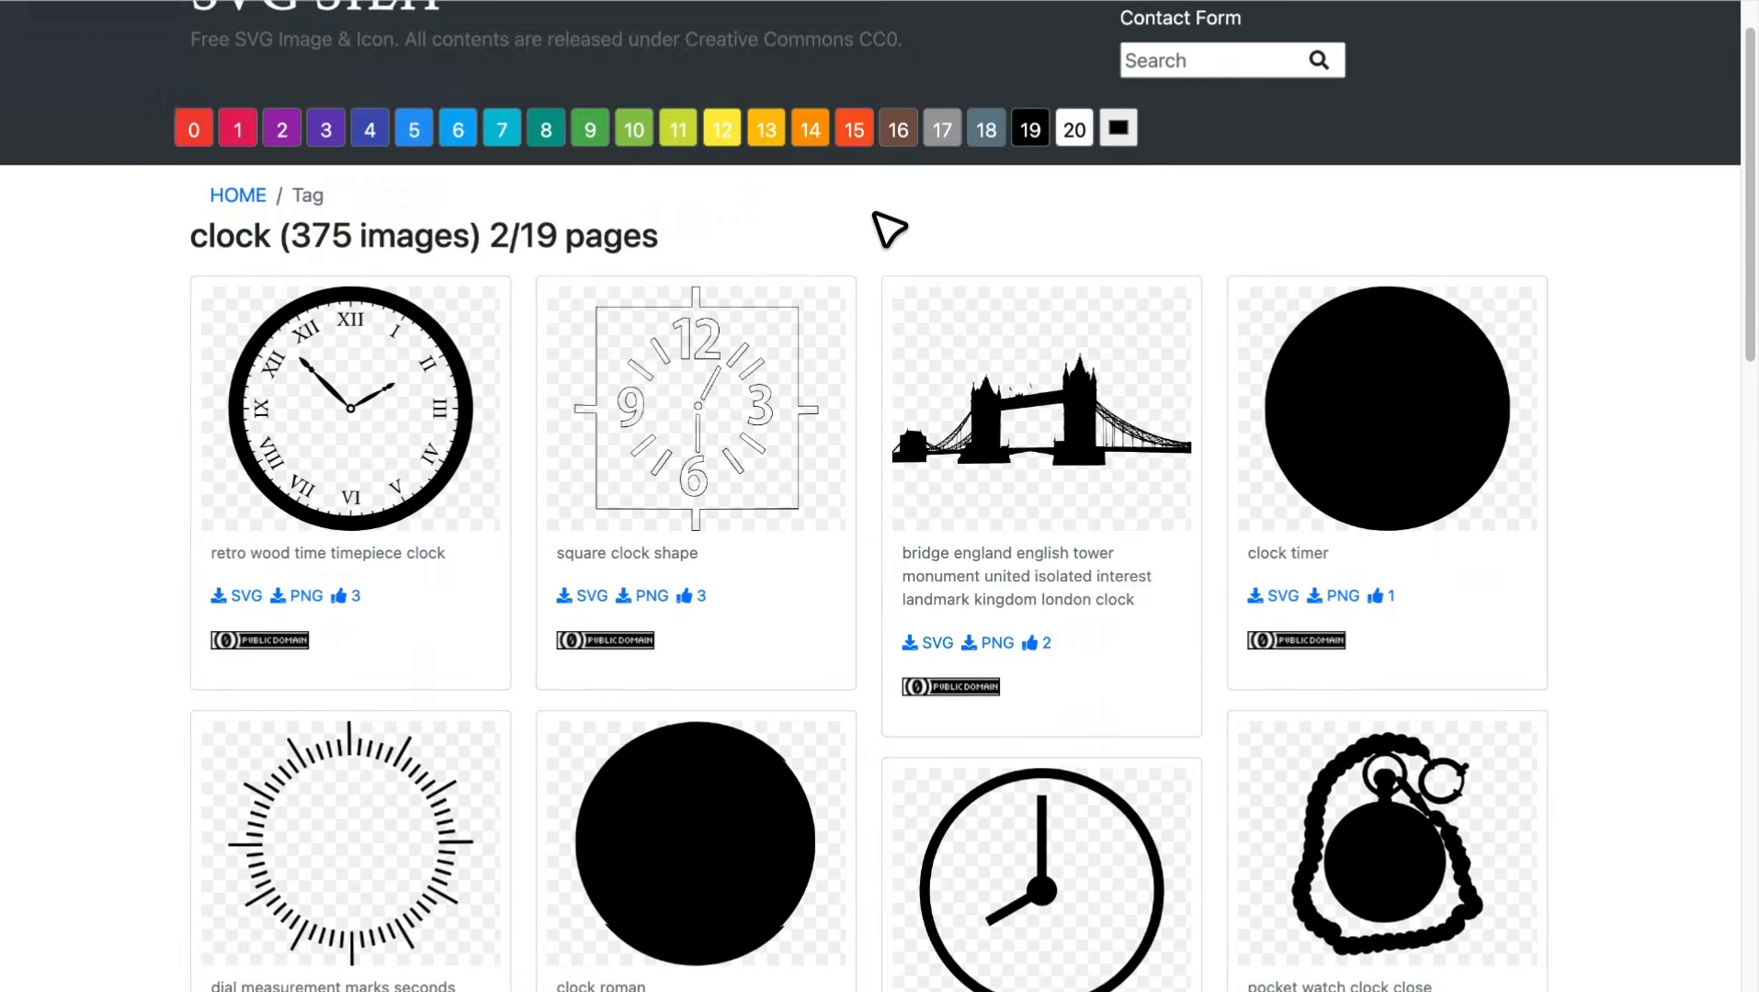
scroll(887, 225, down, 3)
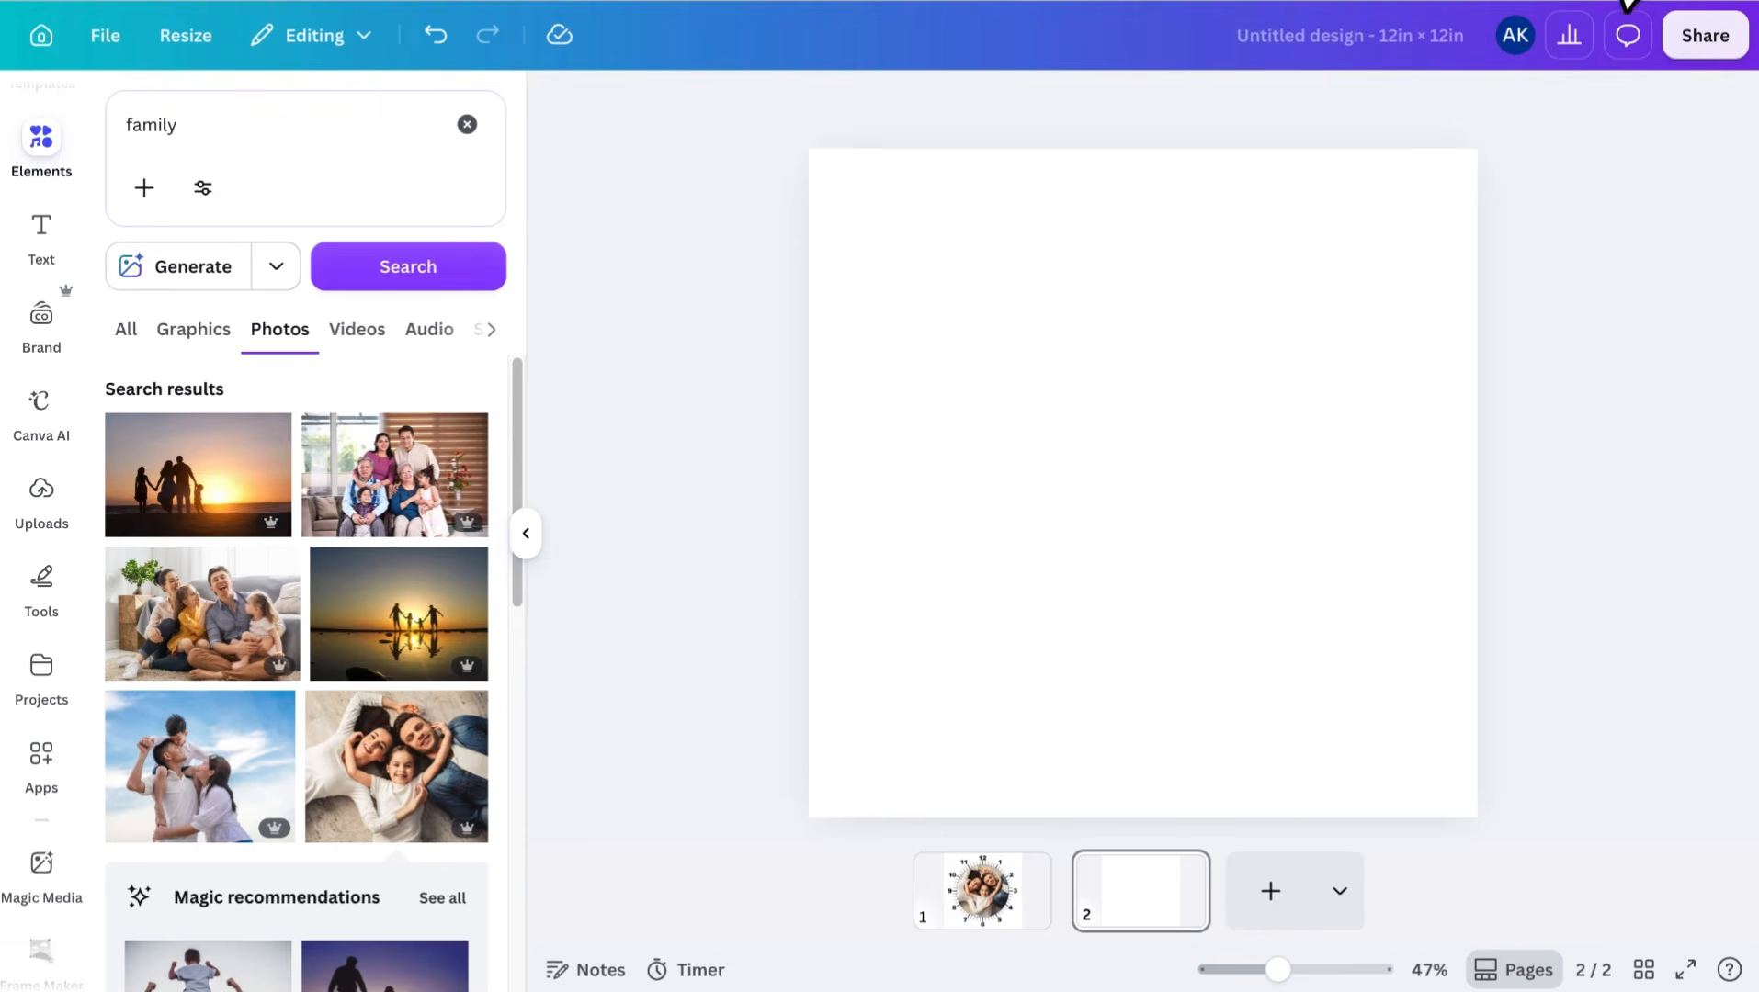
Place the Roman numeral clock with the thick black rim on page 2 and enlarge it to fill the page
click(1628, 5)
drag(1464, 78, 820, 160)
drag(1280, 617, 1452, 844)
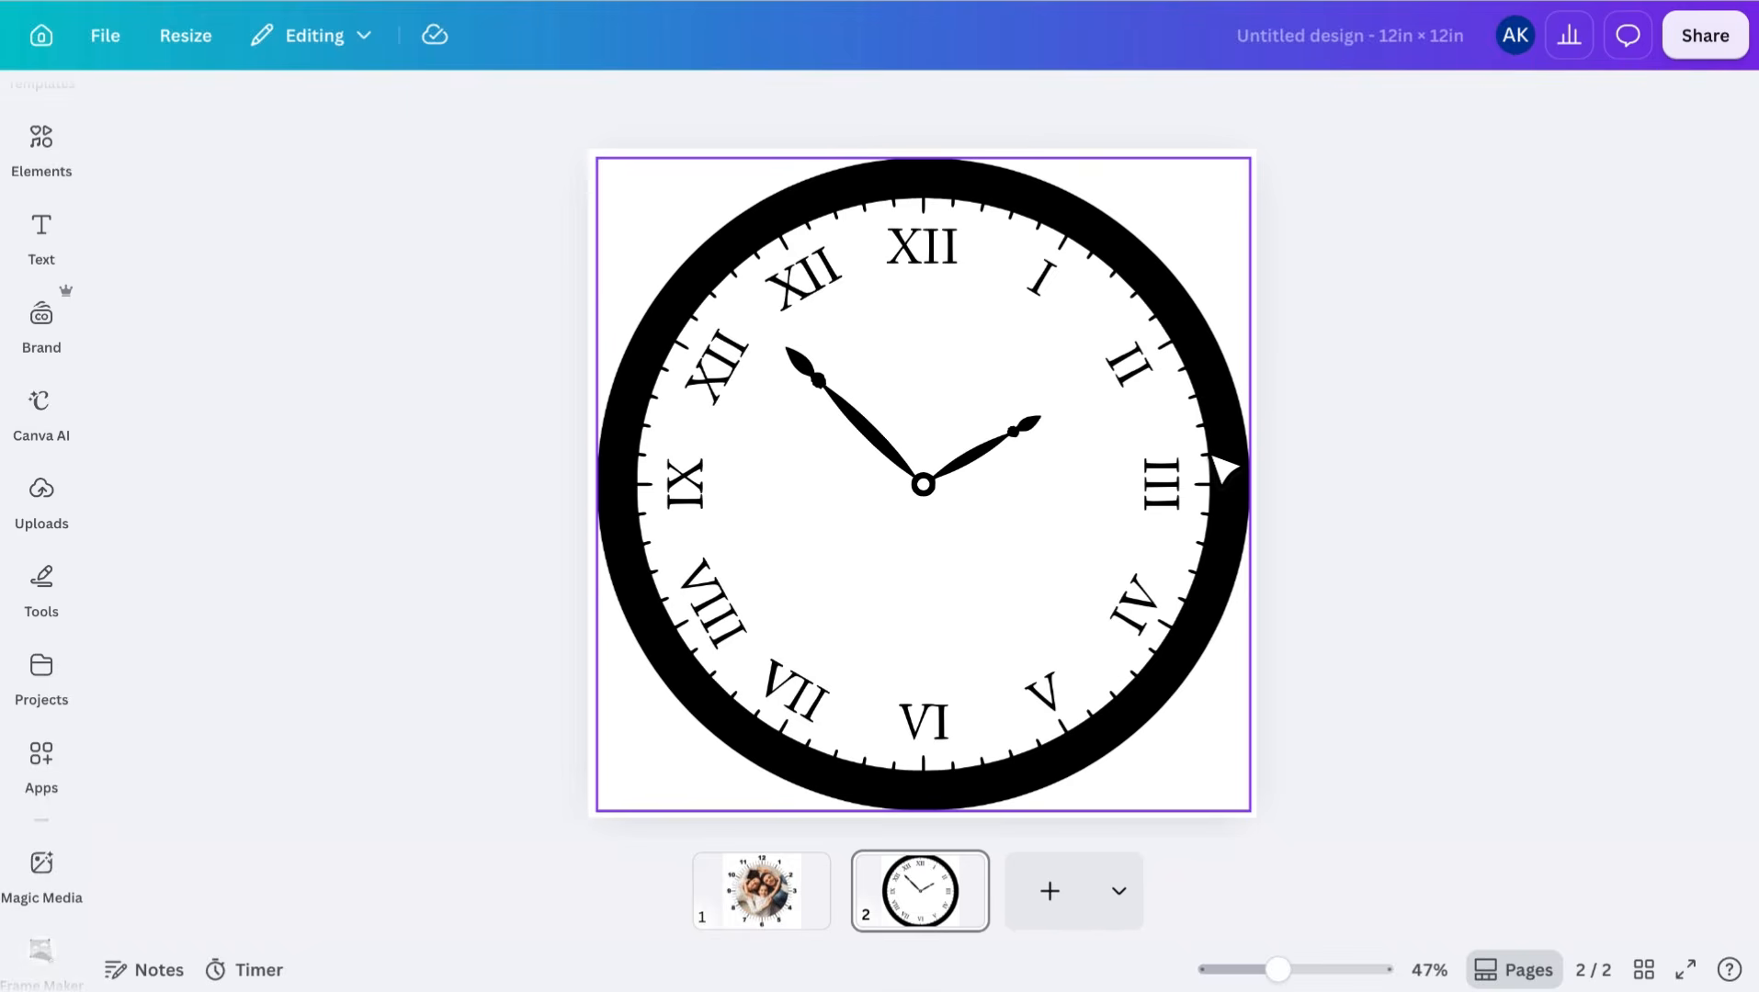
Add a circle shape at the clock's centre and enlarge it almost to the inner edge of the black rim
key(c)
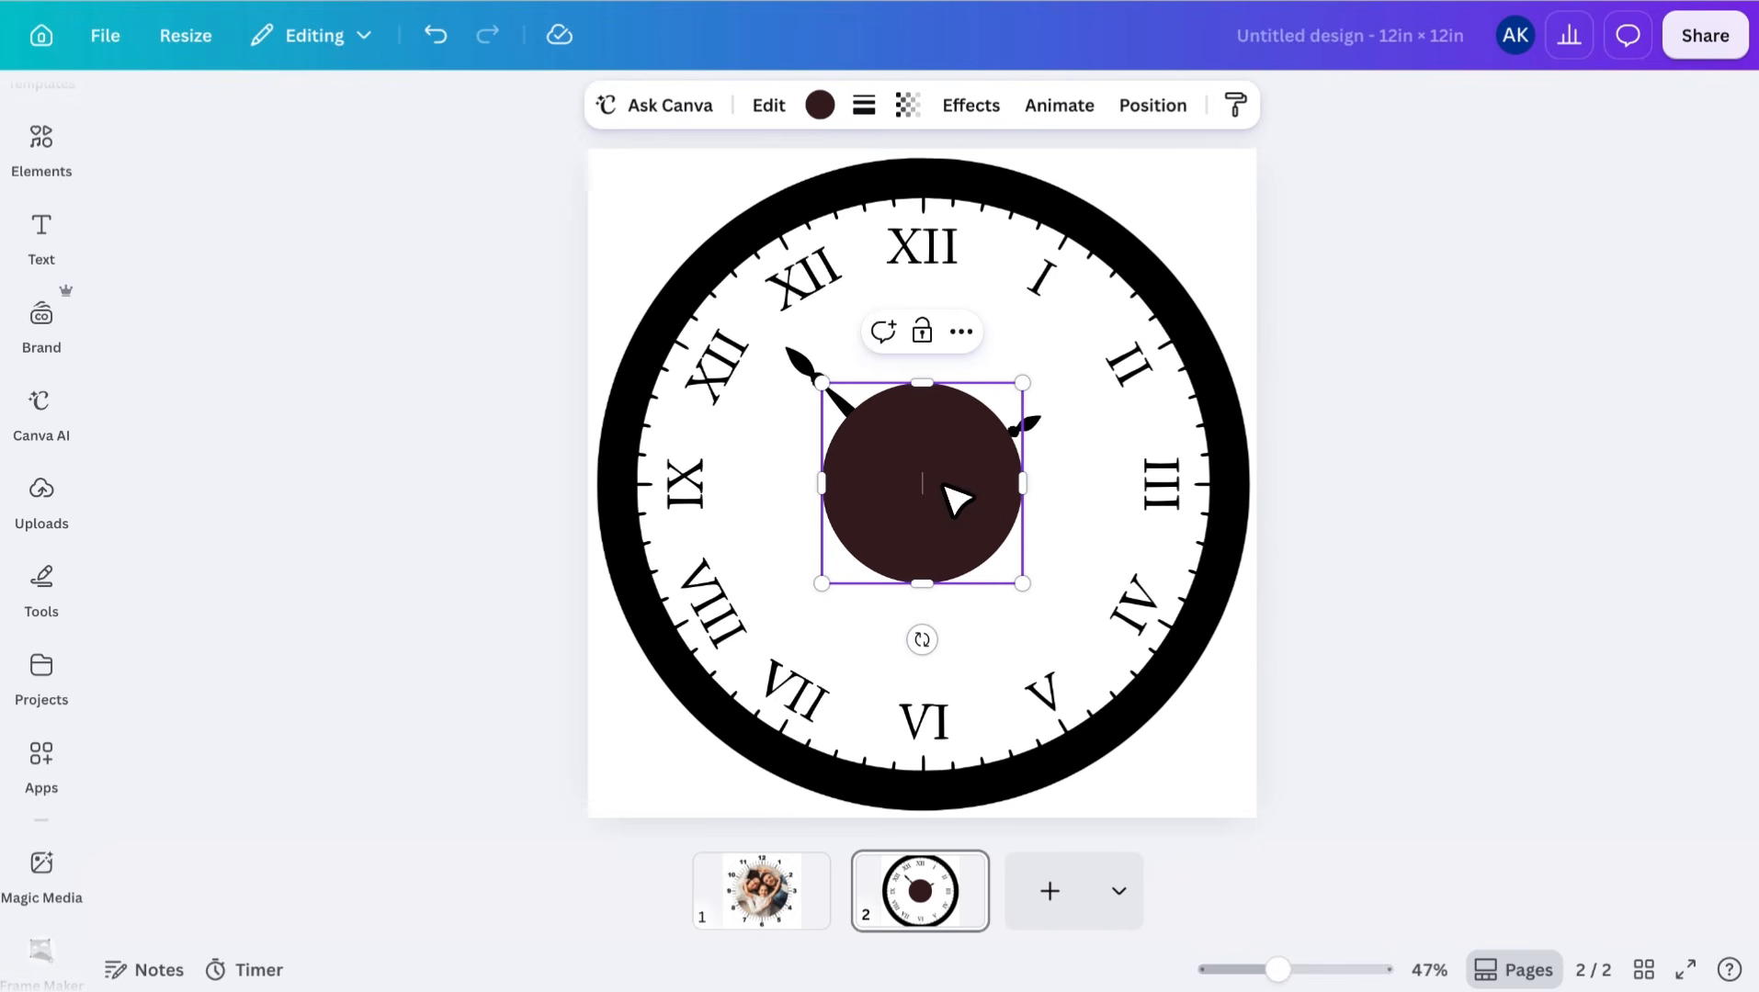
drag(702, 290, 639, 204)
drag(1020, 582, 1230, 775)
Colour the circle yellow and fine-tune its size so that it covers everything inside the clock's black rim
click(820, 105)
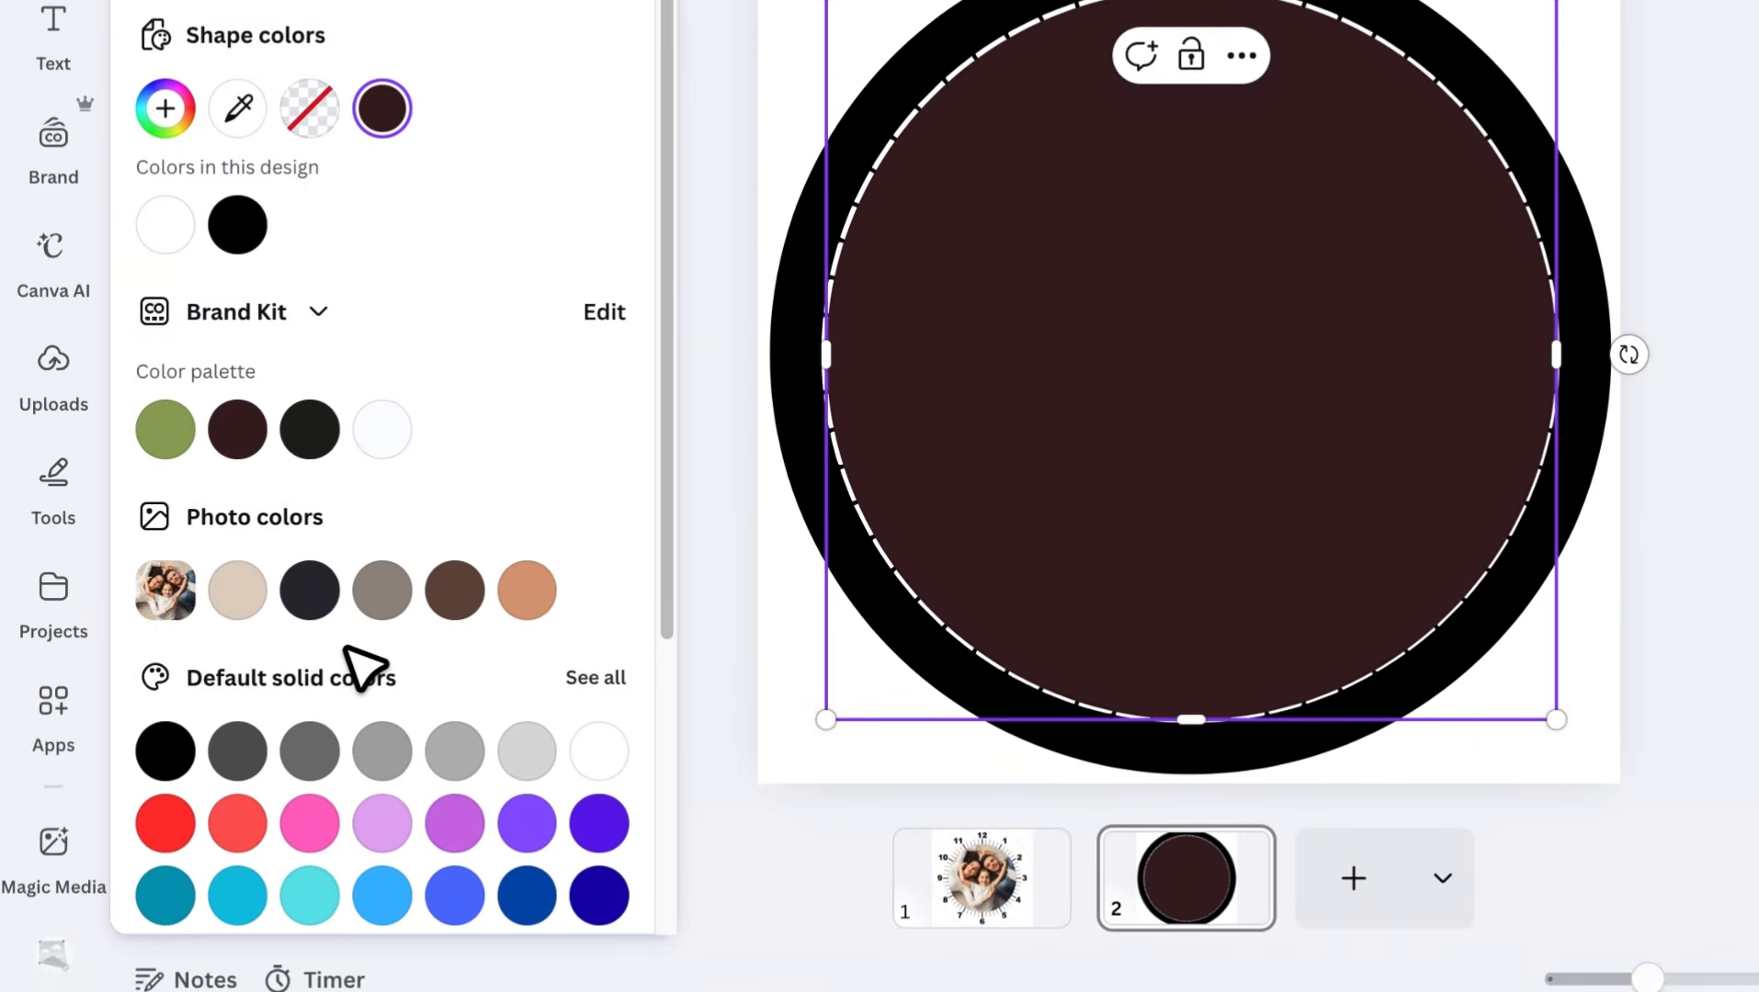
scroll(363, 666, down, 4)
click(391, 590)
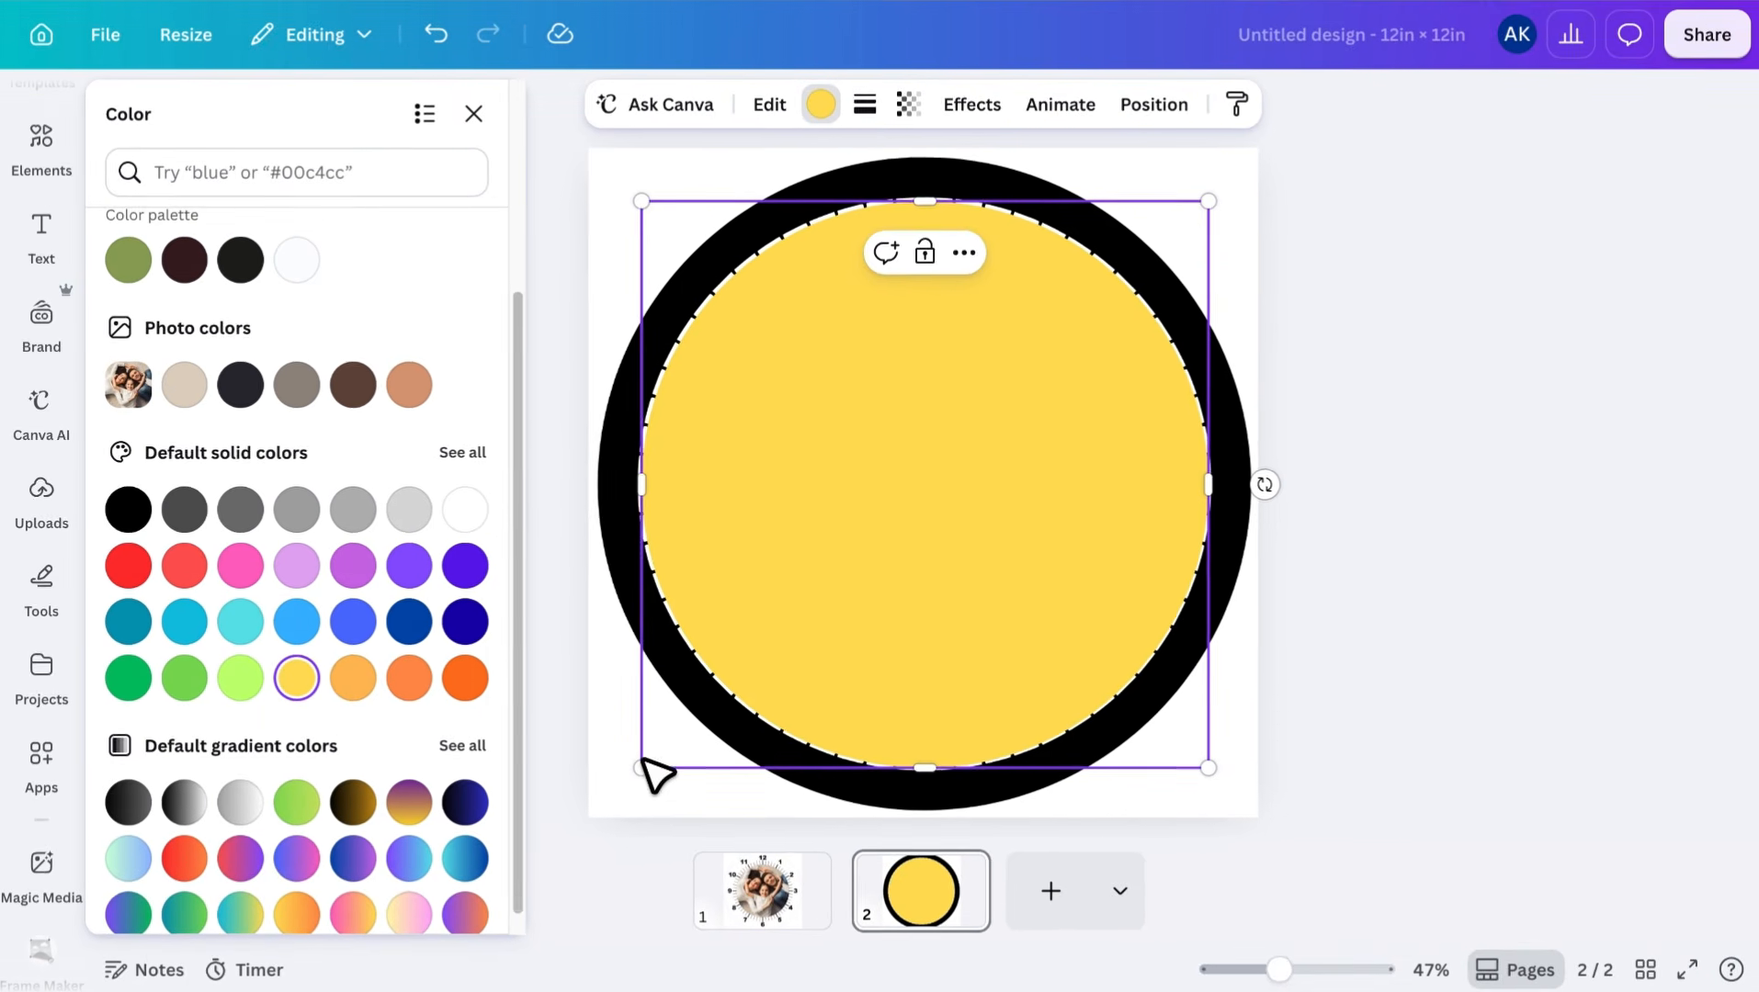
drag(641, 765, 636, 772)
drag(1207, 200, 1212, 195)
drag(907, 438, 918, 448)
click(1433, 475)
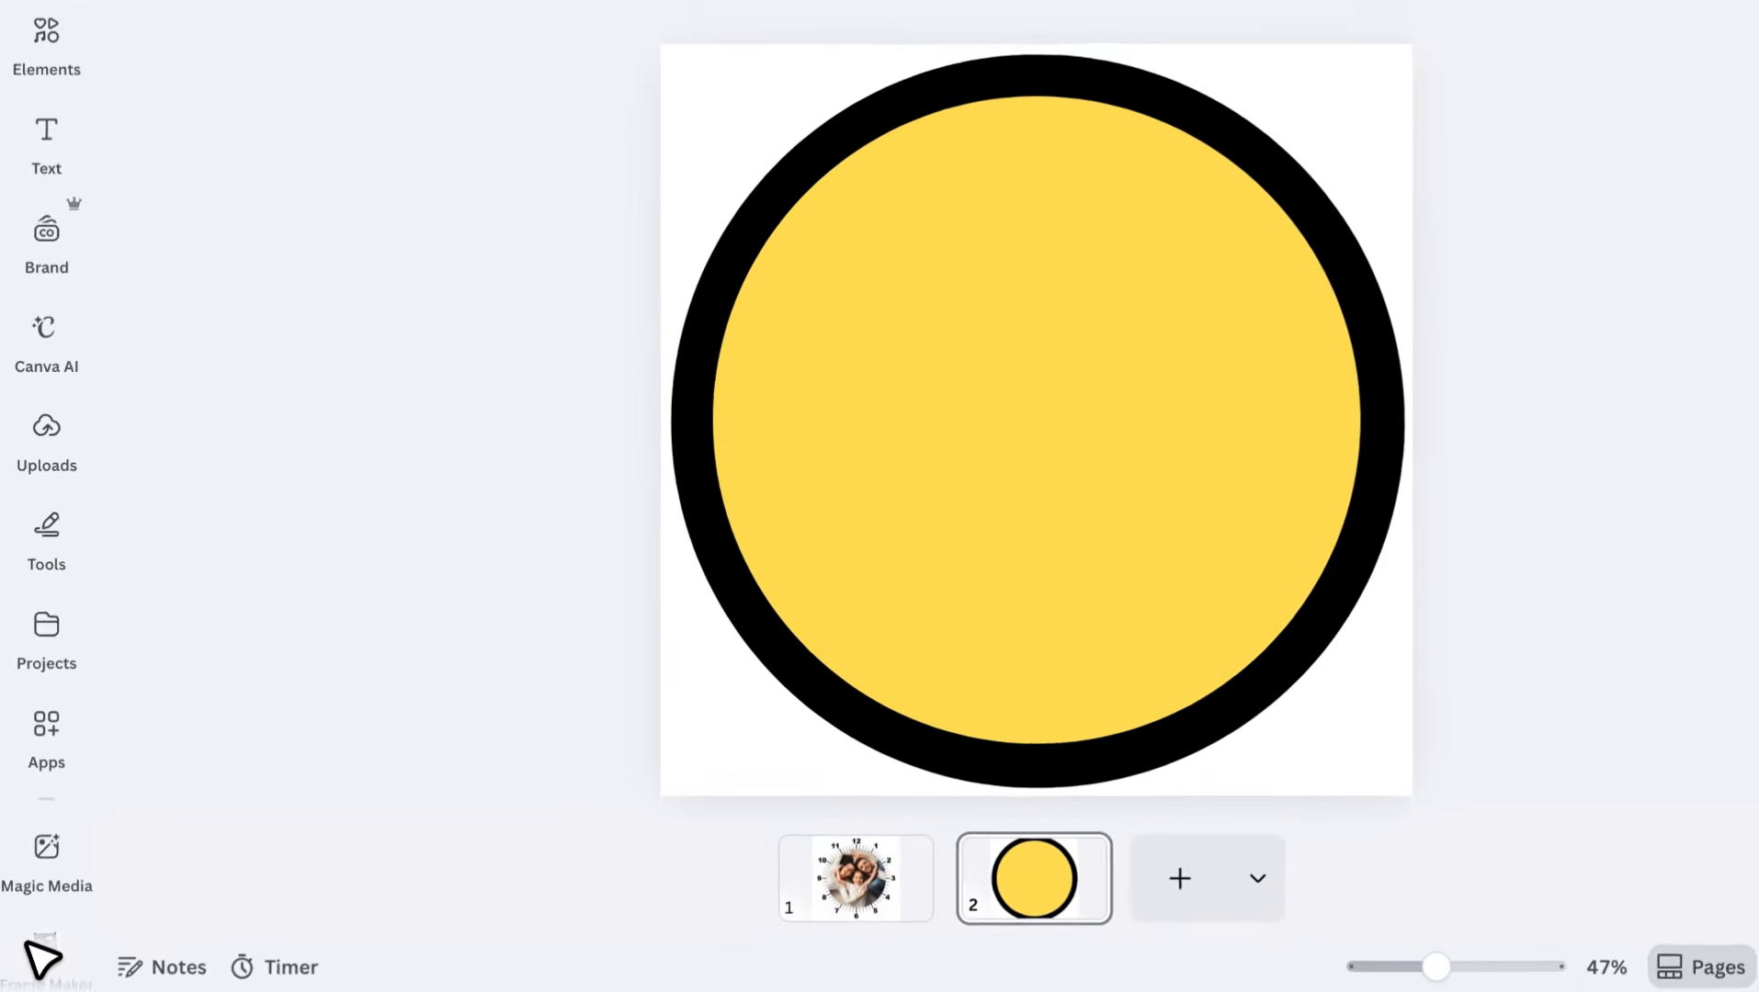
Restart the Frame conversion in Frame Maker for page 2, detecting the frame area by color with the design's yellow
click(42, 960)
scroll(286, 852, up, 1)
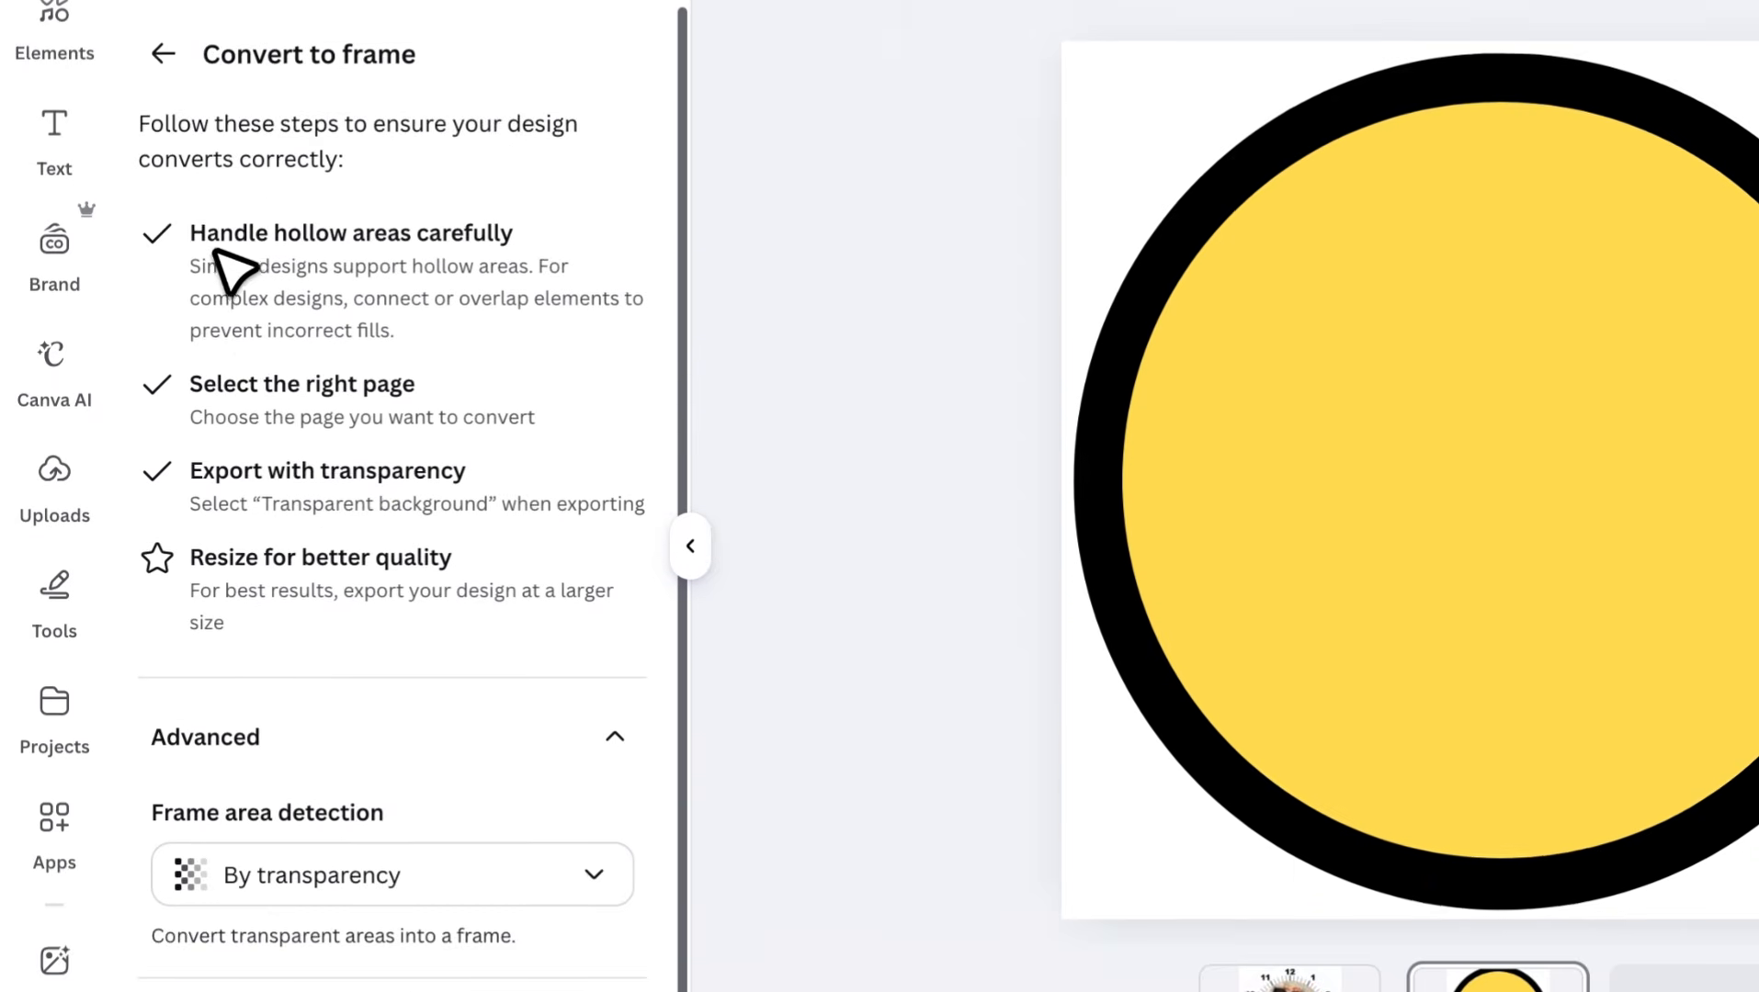
click(163, 55)
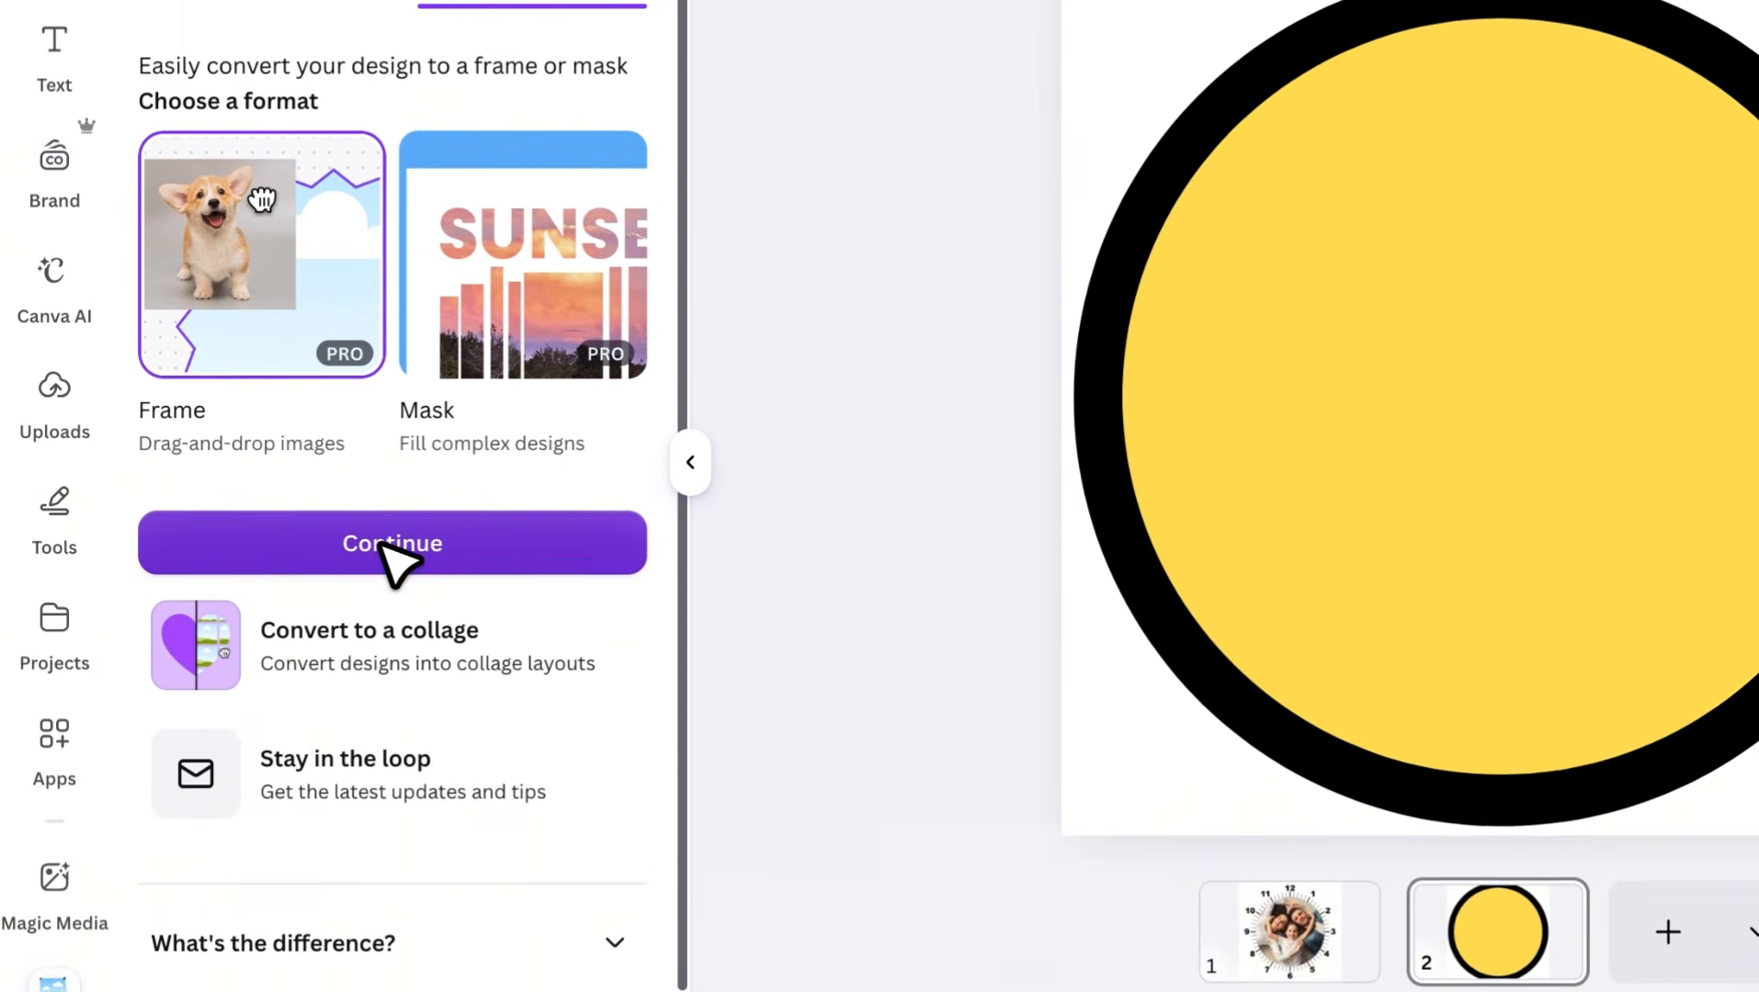
click(392, 781)
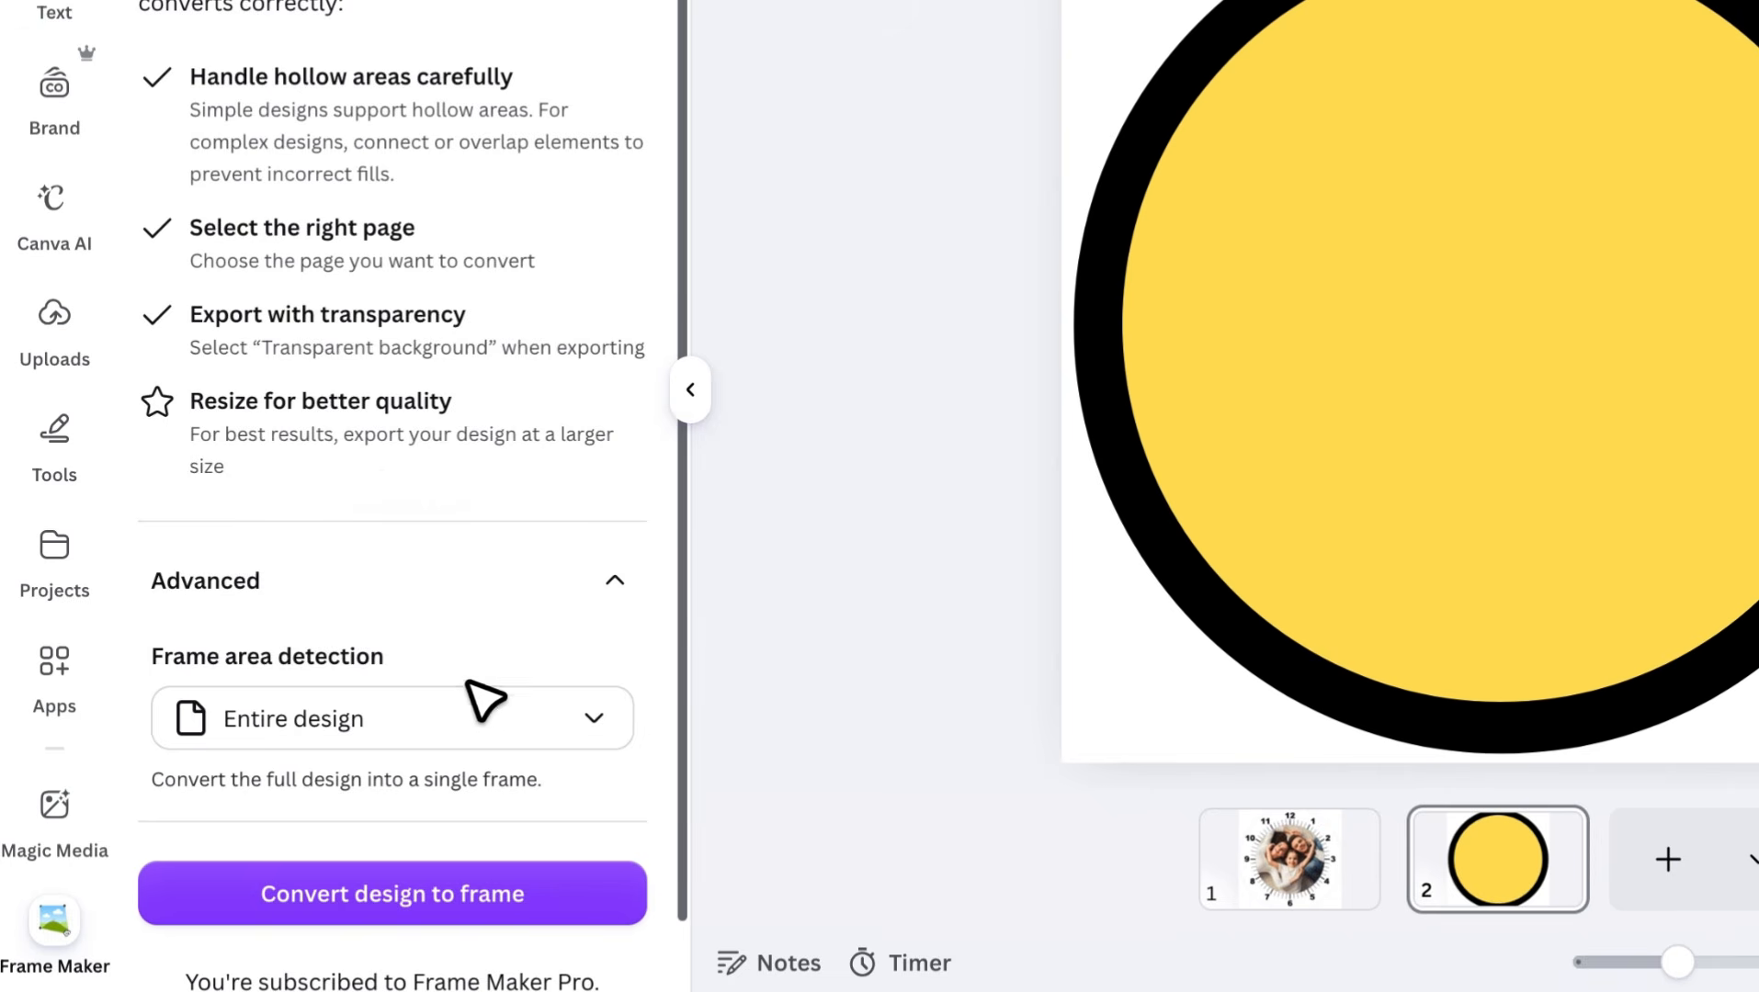
click(470, 703)
click(439, 512)
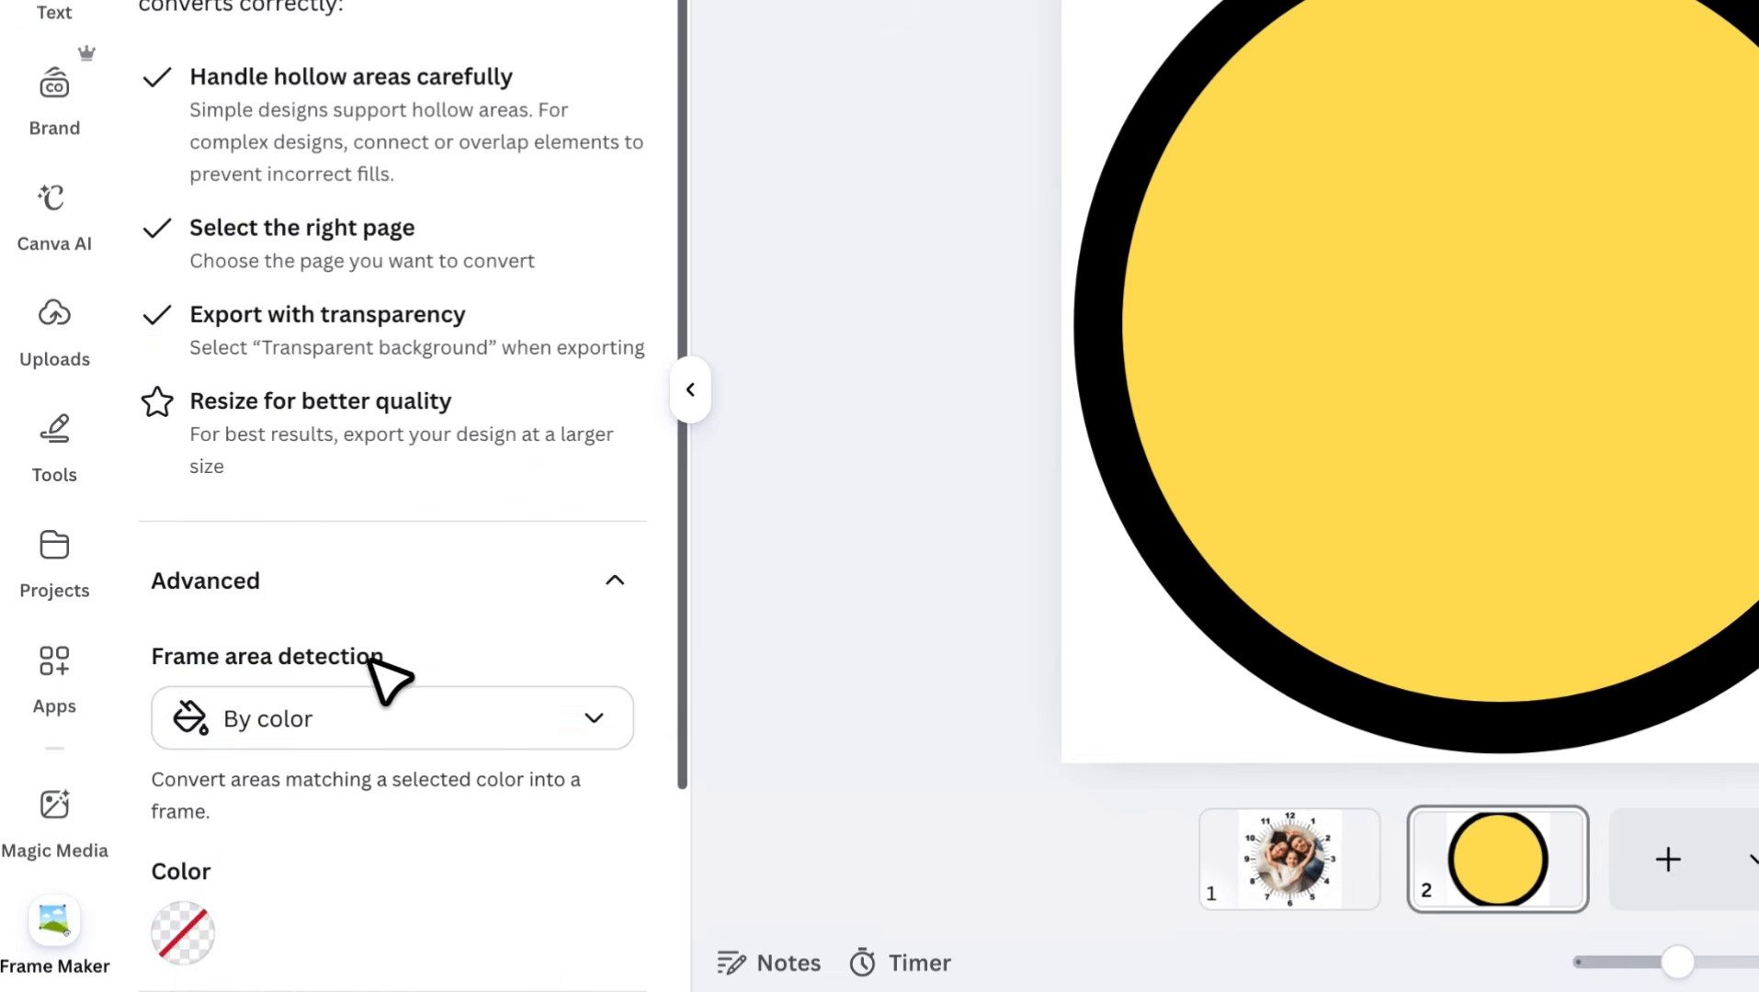
click(184, 932)
click(331, 490)
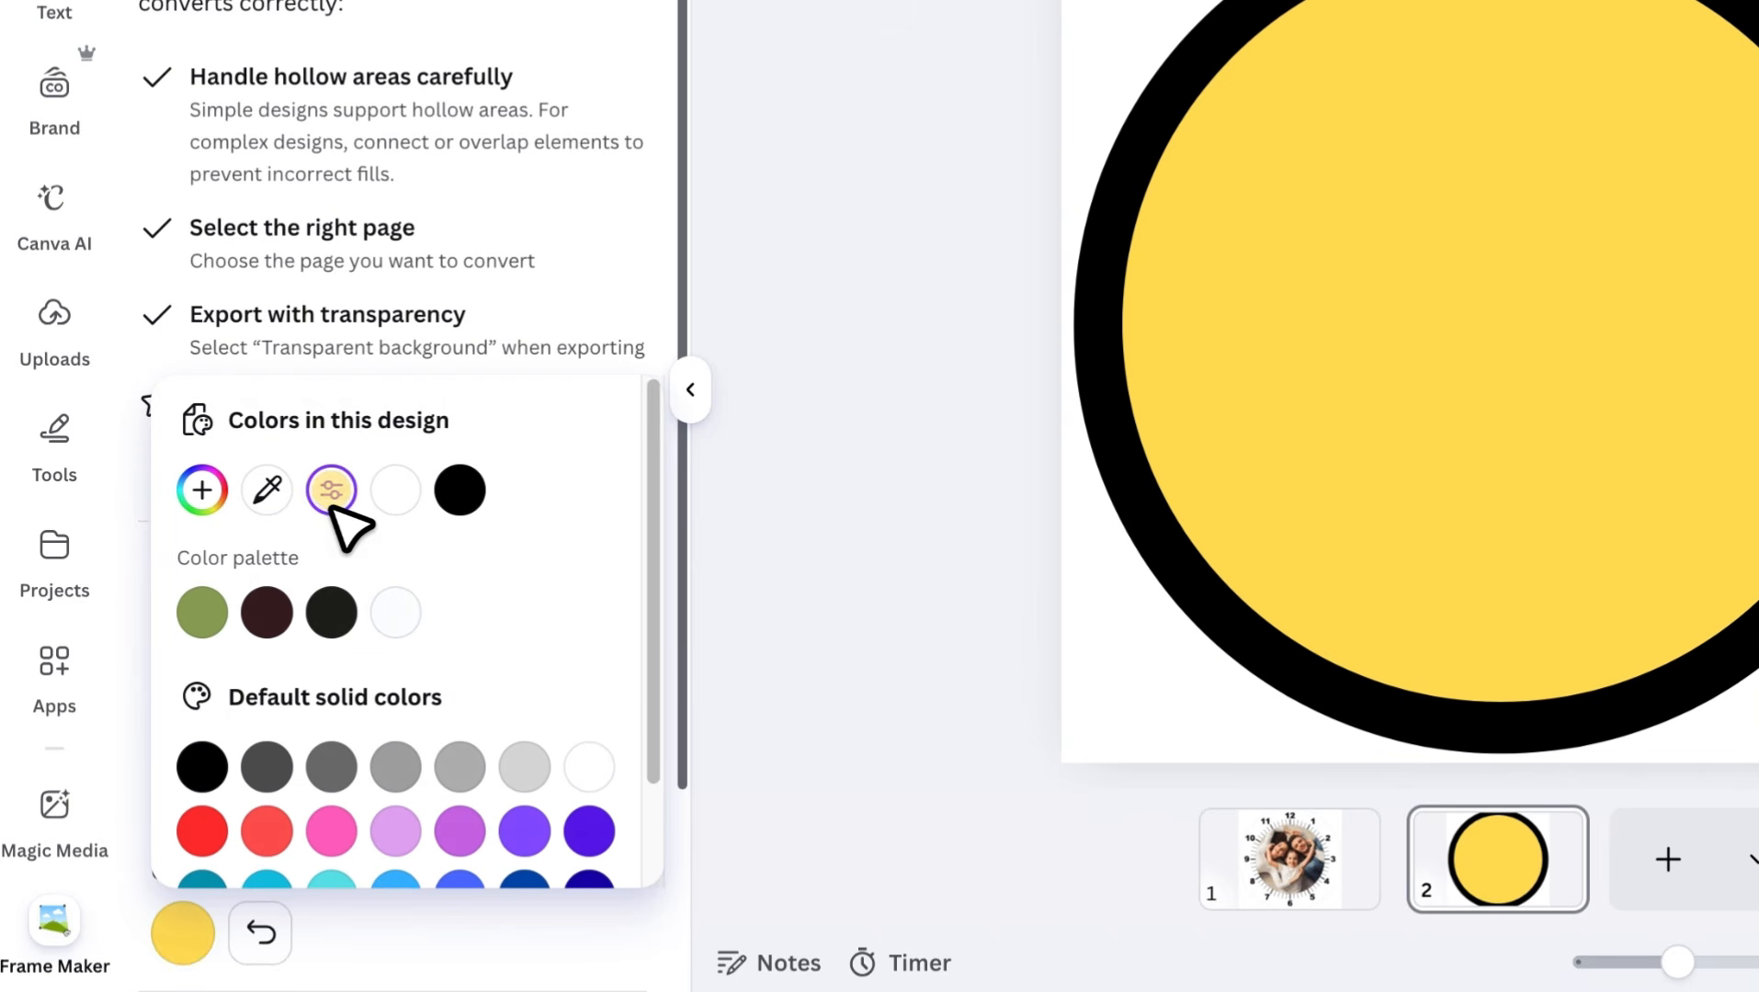
click(392, 961)
scroll(404, 974, down, 1)
scroll(404, 928, down, 2)
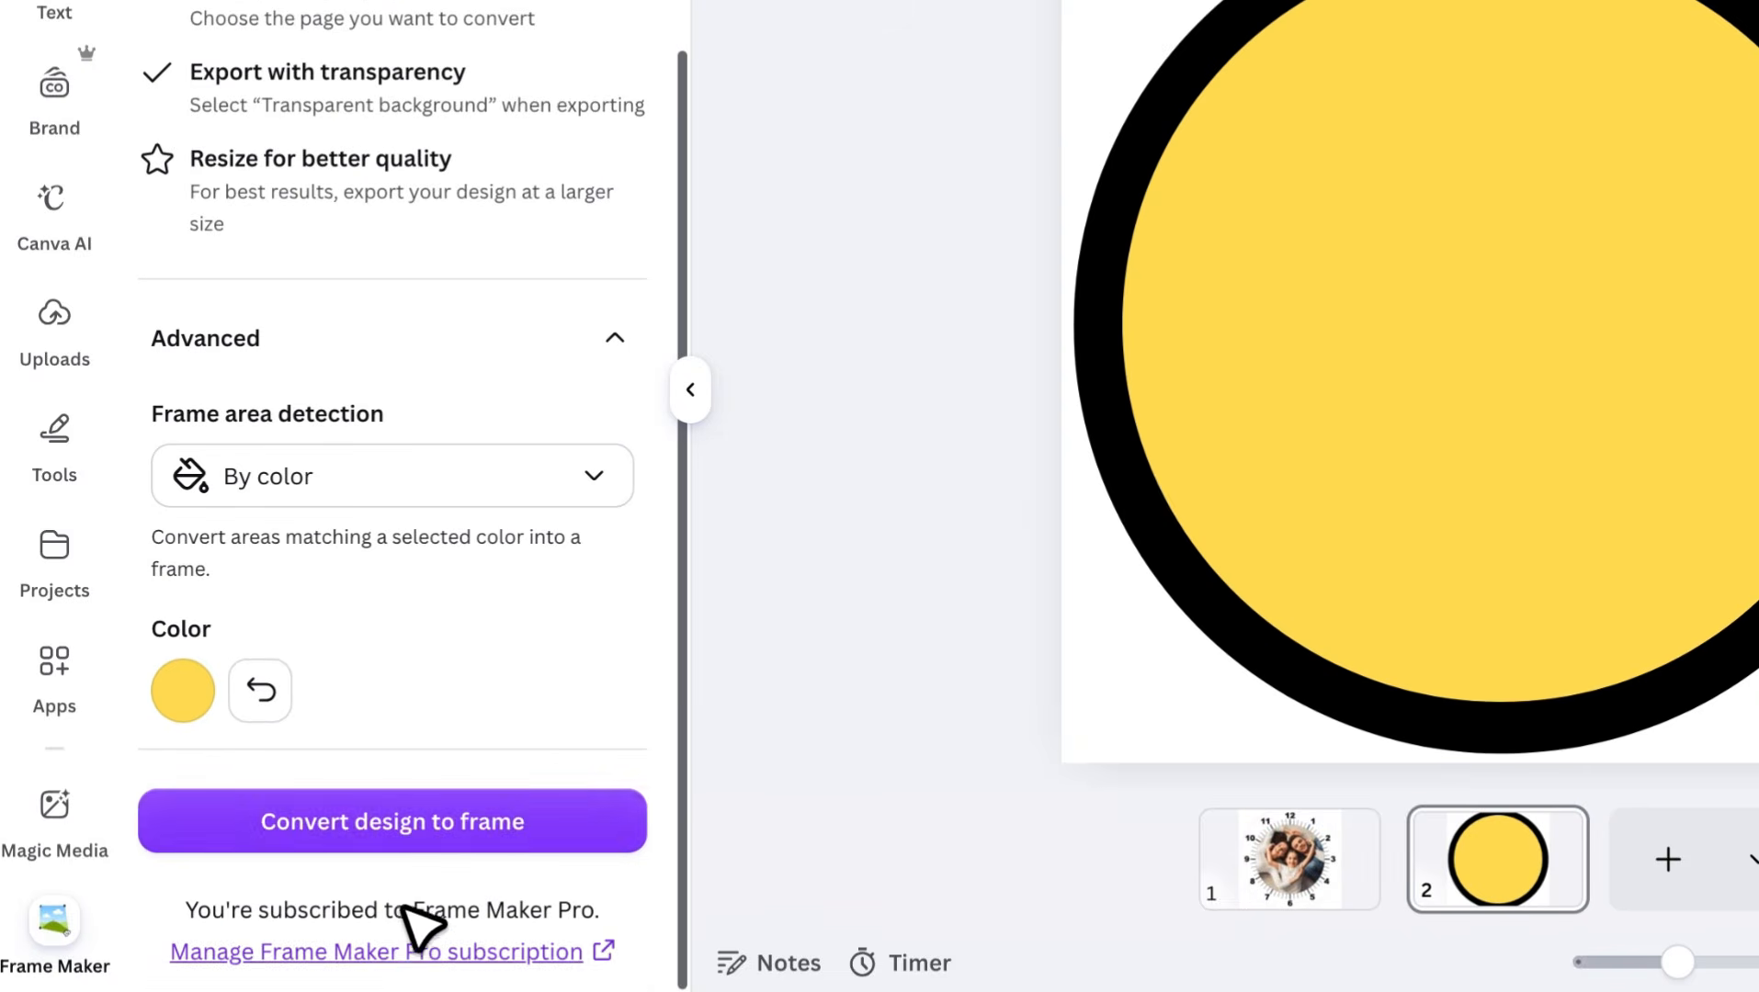
Convert only the current page 2 to a frame, exporting at size 3.125 (6,250 × 6,250 px) with a transparent background
click(409, 821)
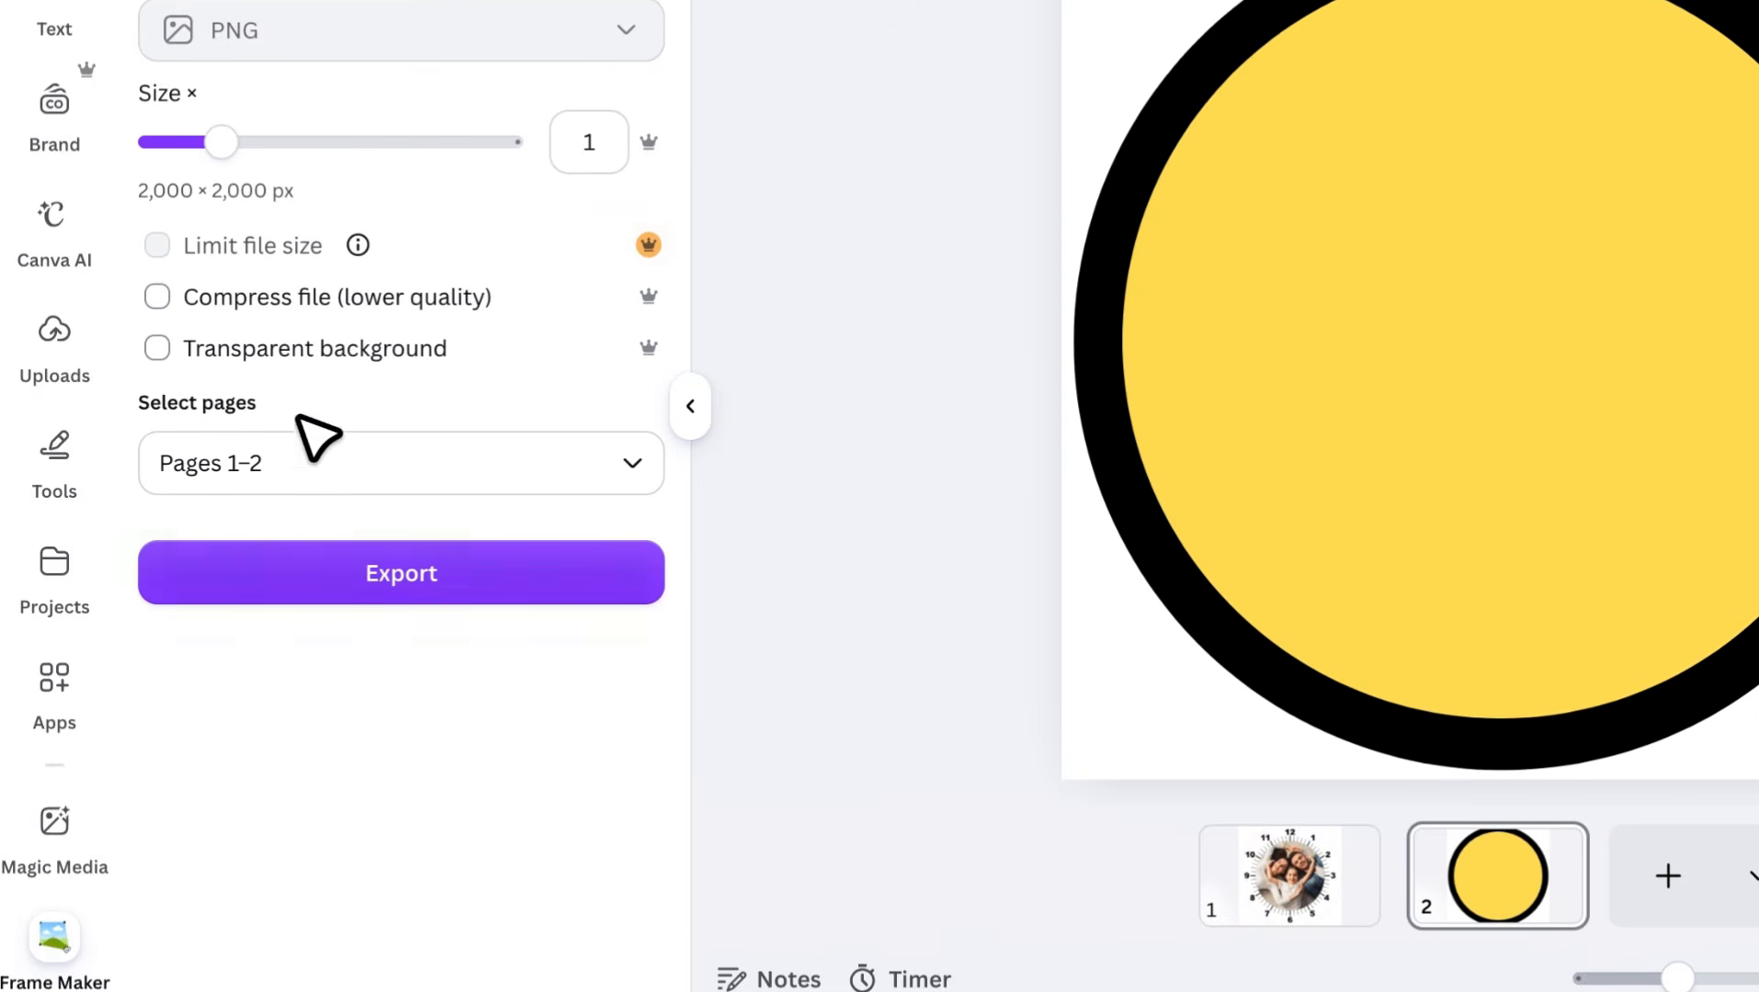
drag(222, 129, 634, 176)
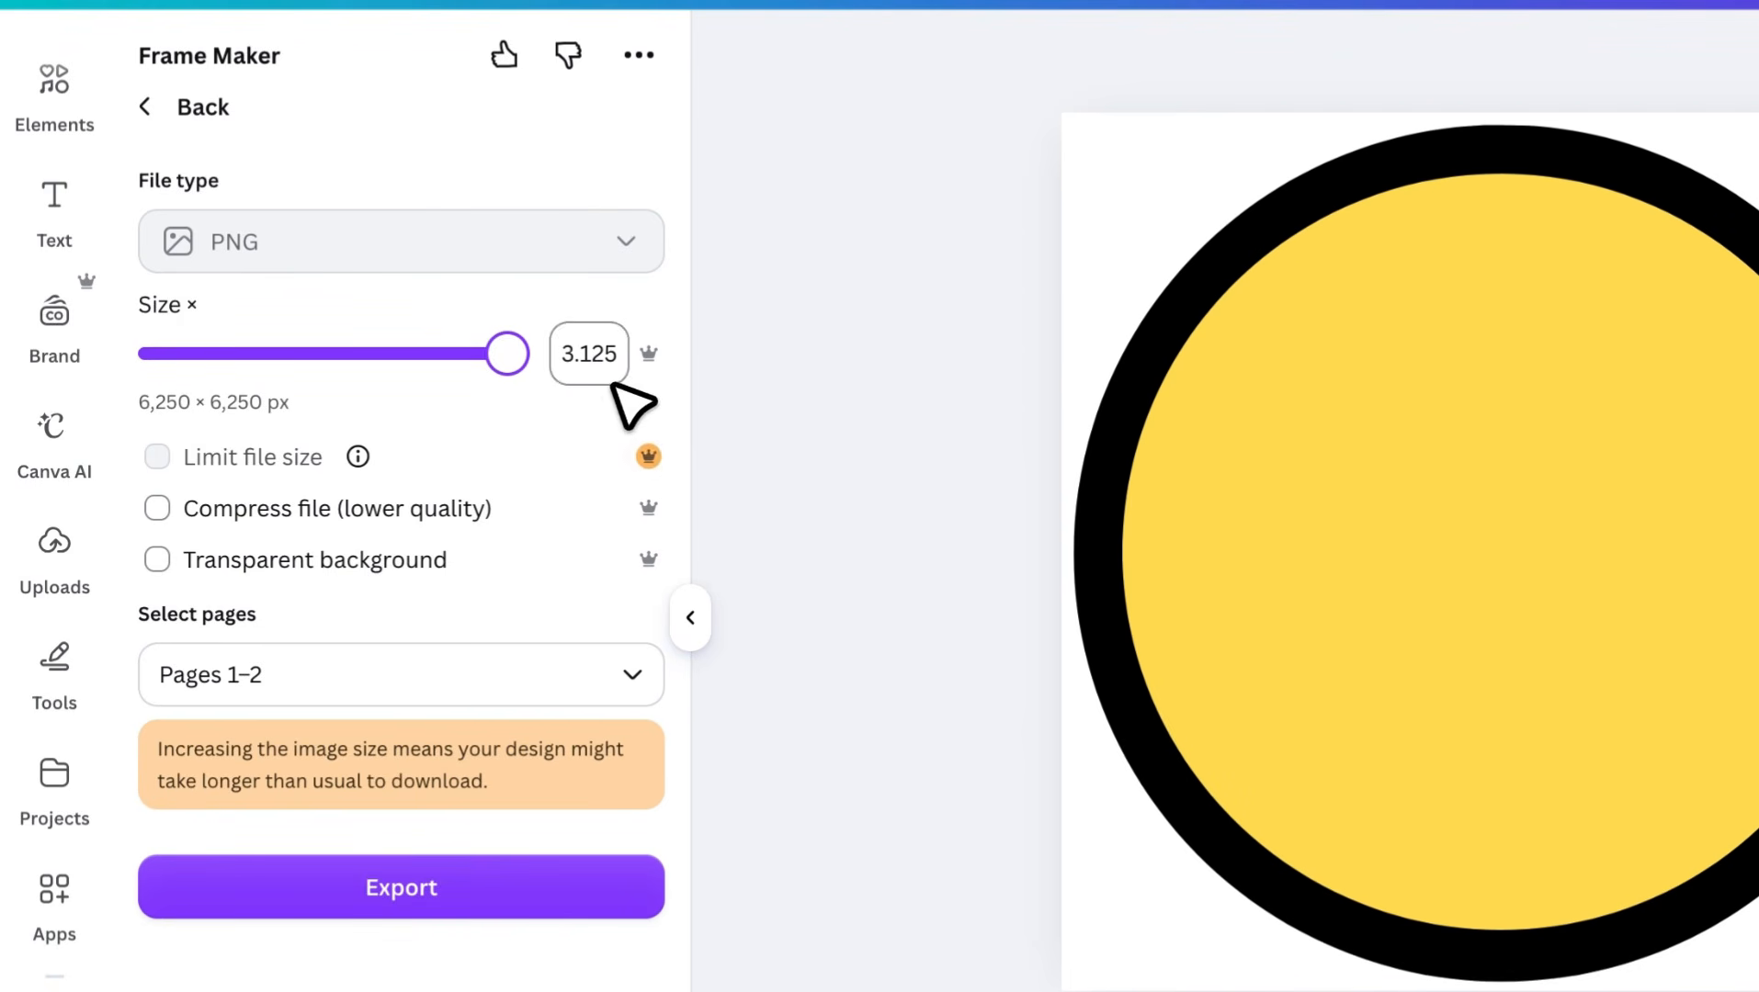
click(385, 557)
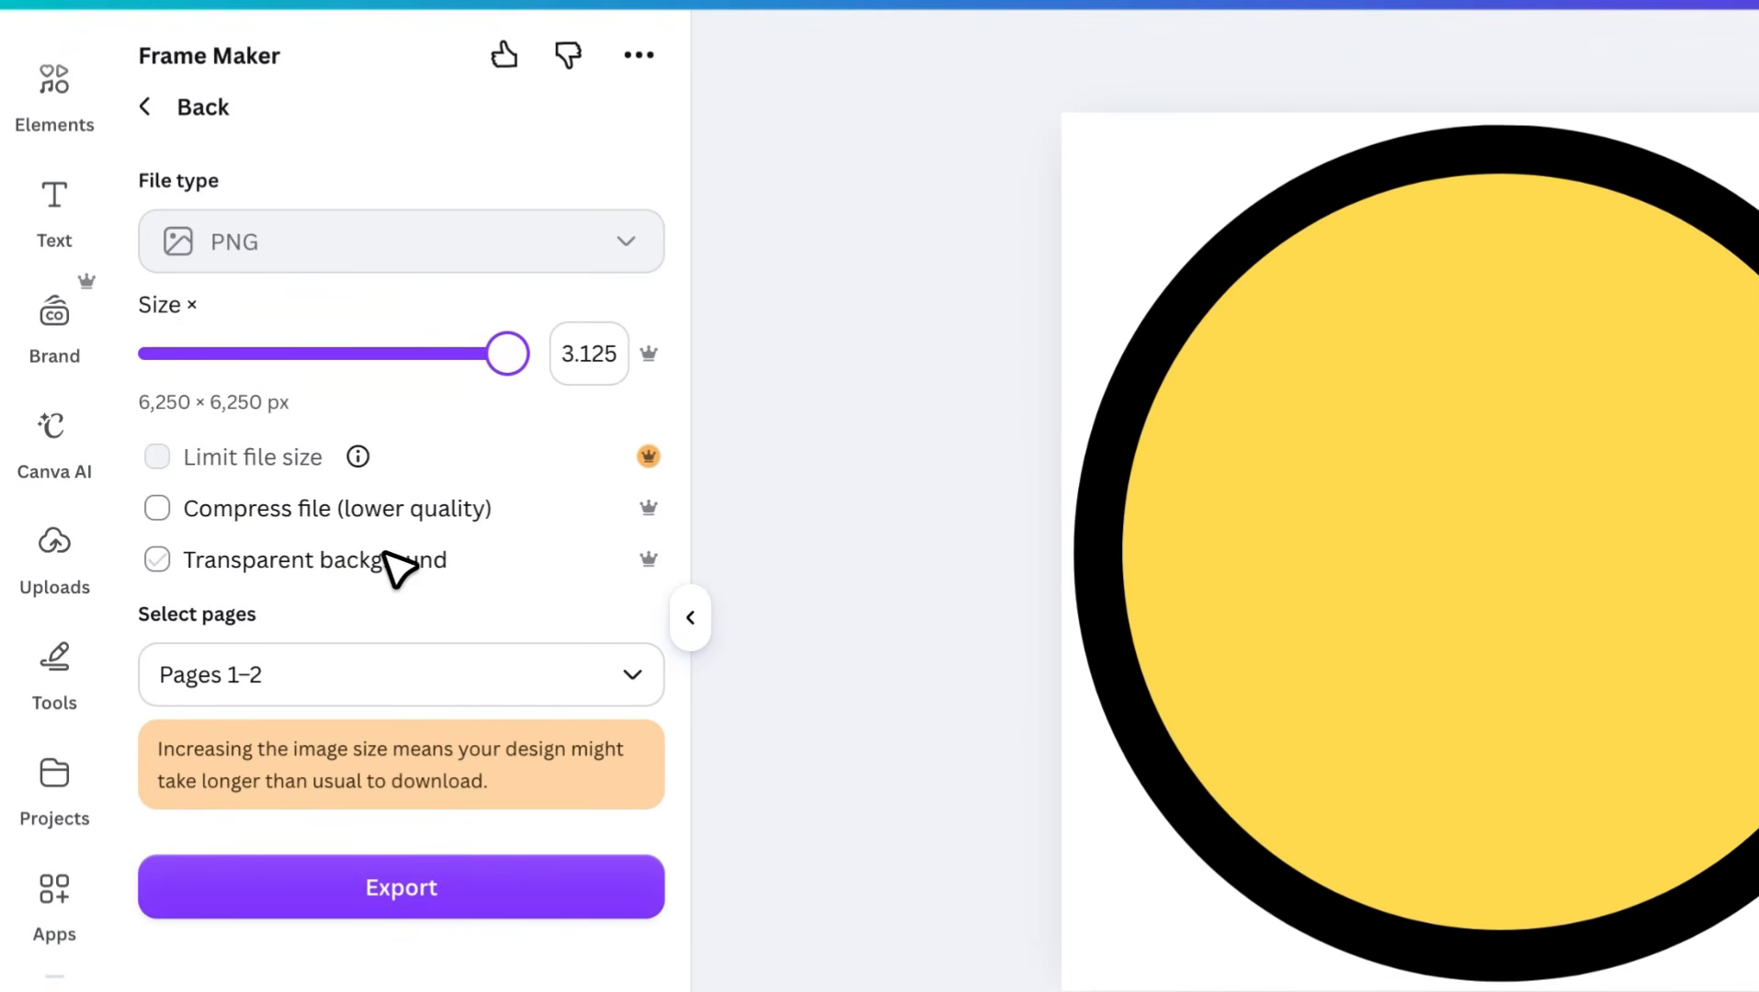
click(398, 671)
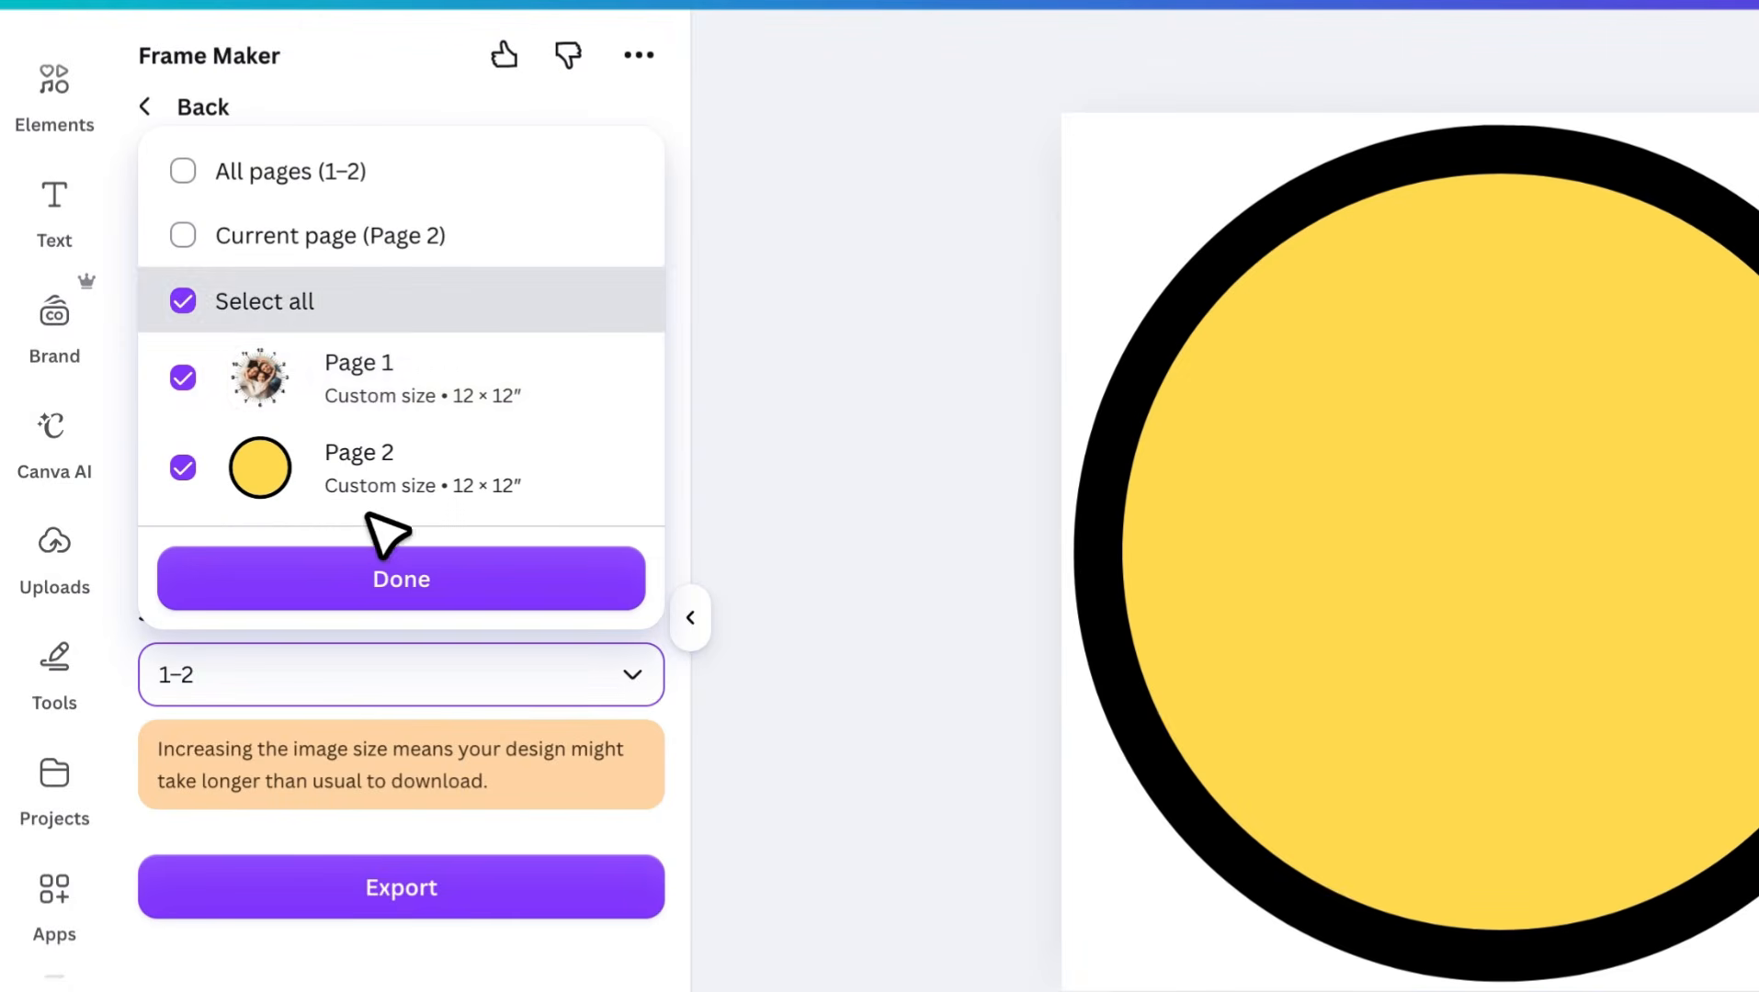
click(389, 241)
click(373, 581)
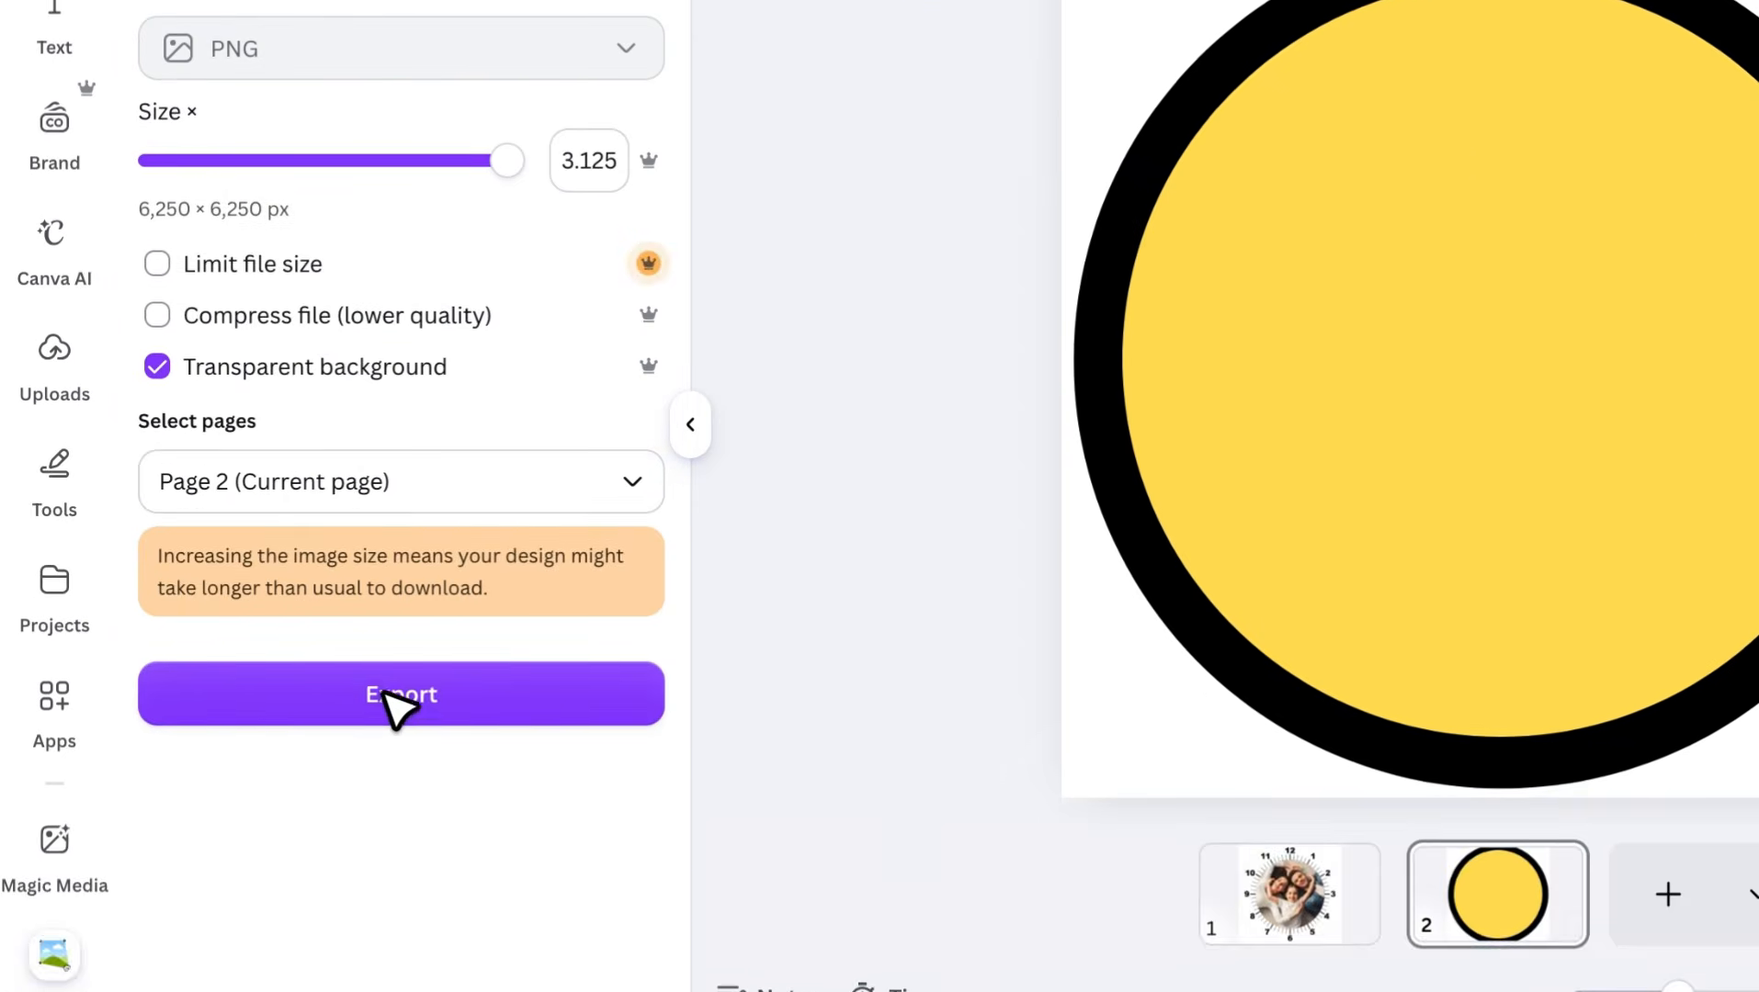
click(397, 699)
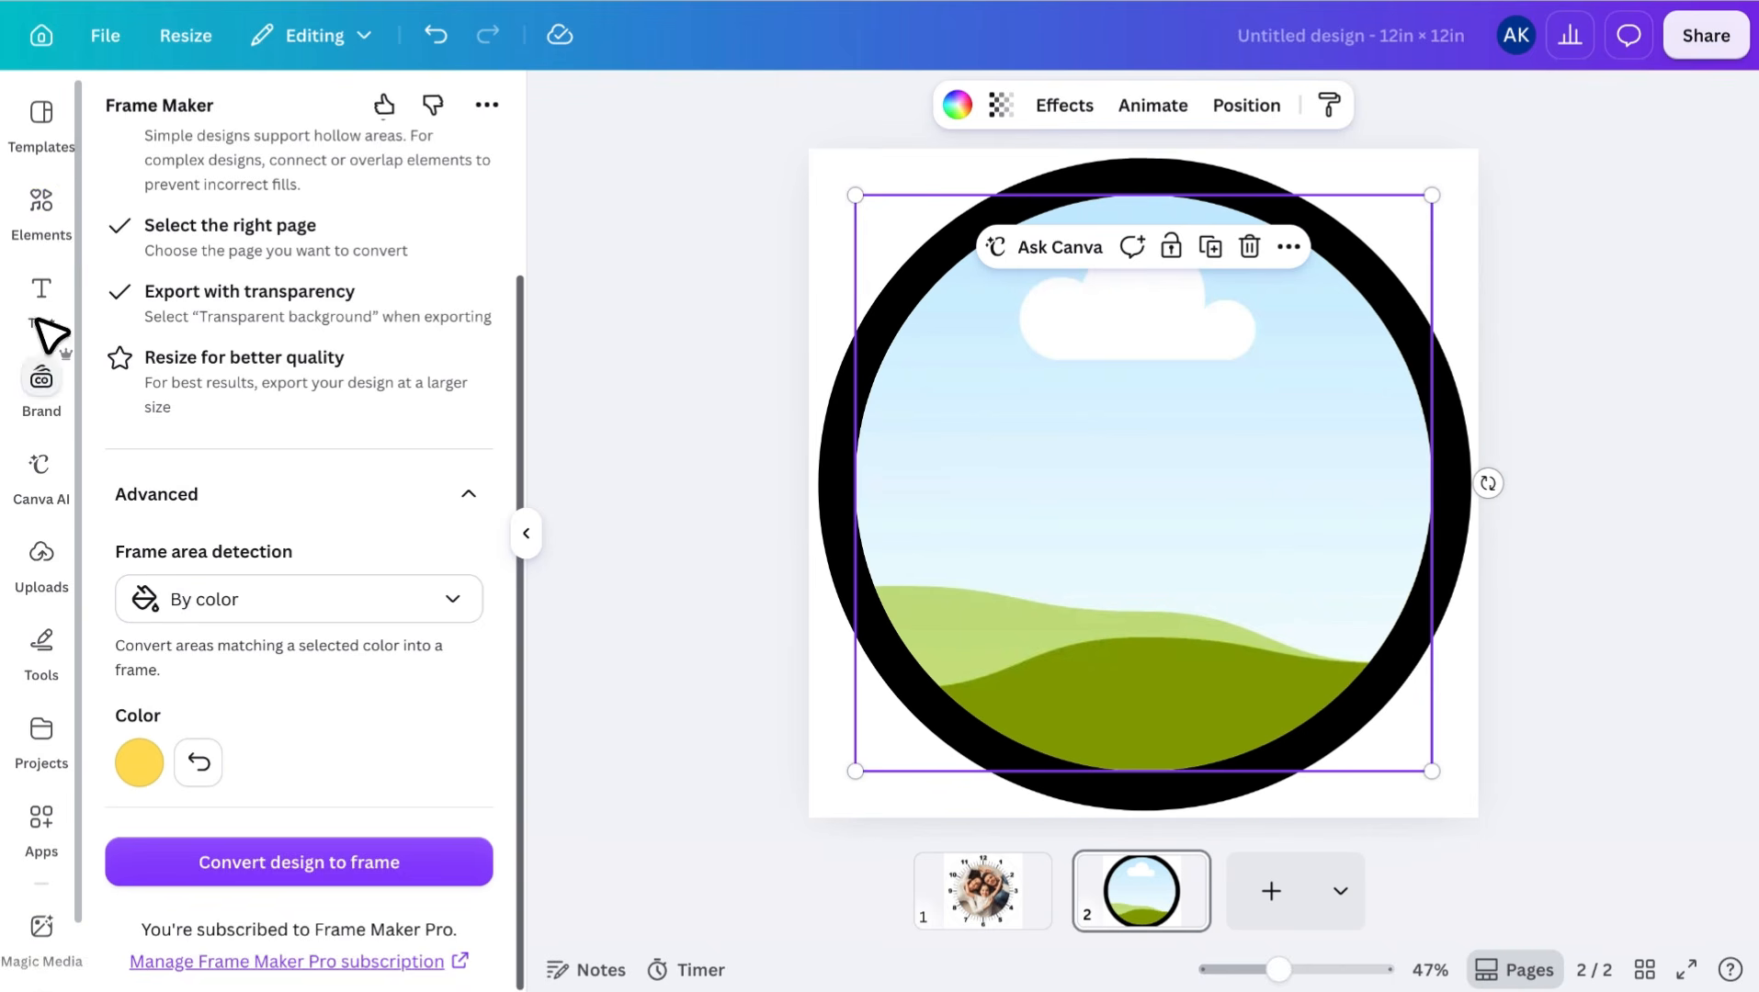
Fill the new round frame on page 2 with the same photo of the parents and daughter
click(42, 207)
drag(831, 395, 910, 400)
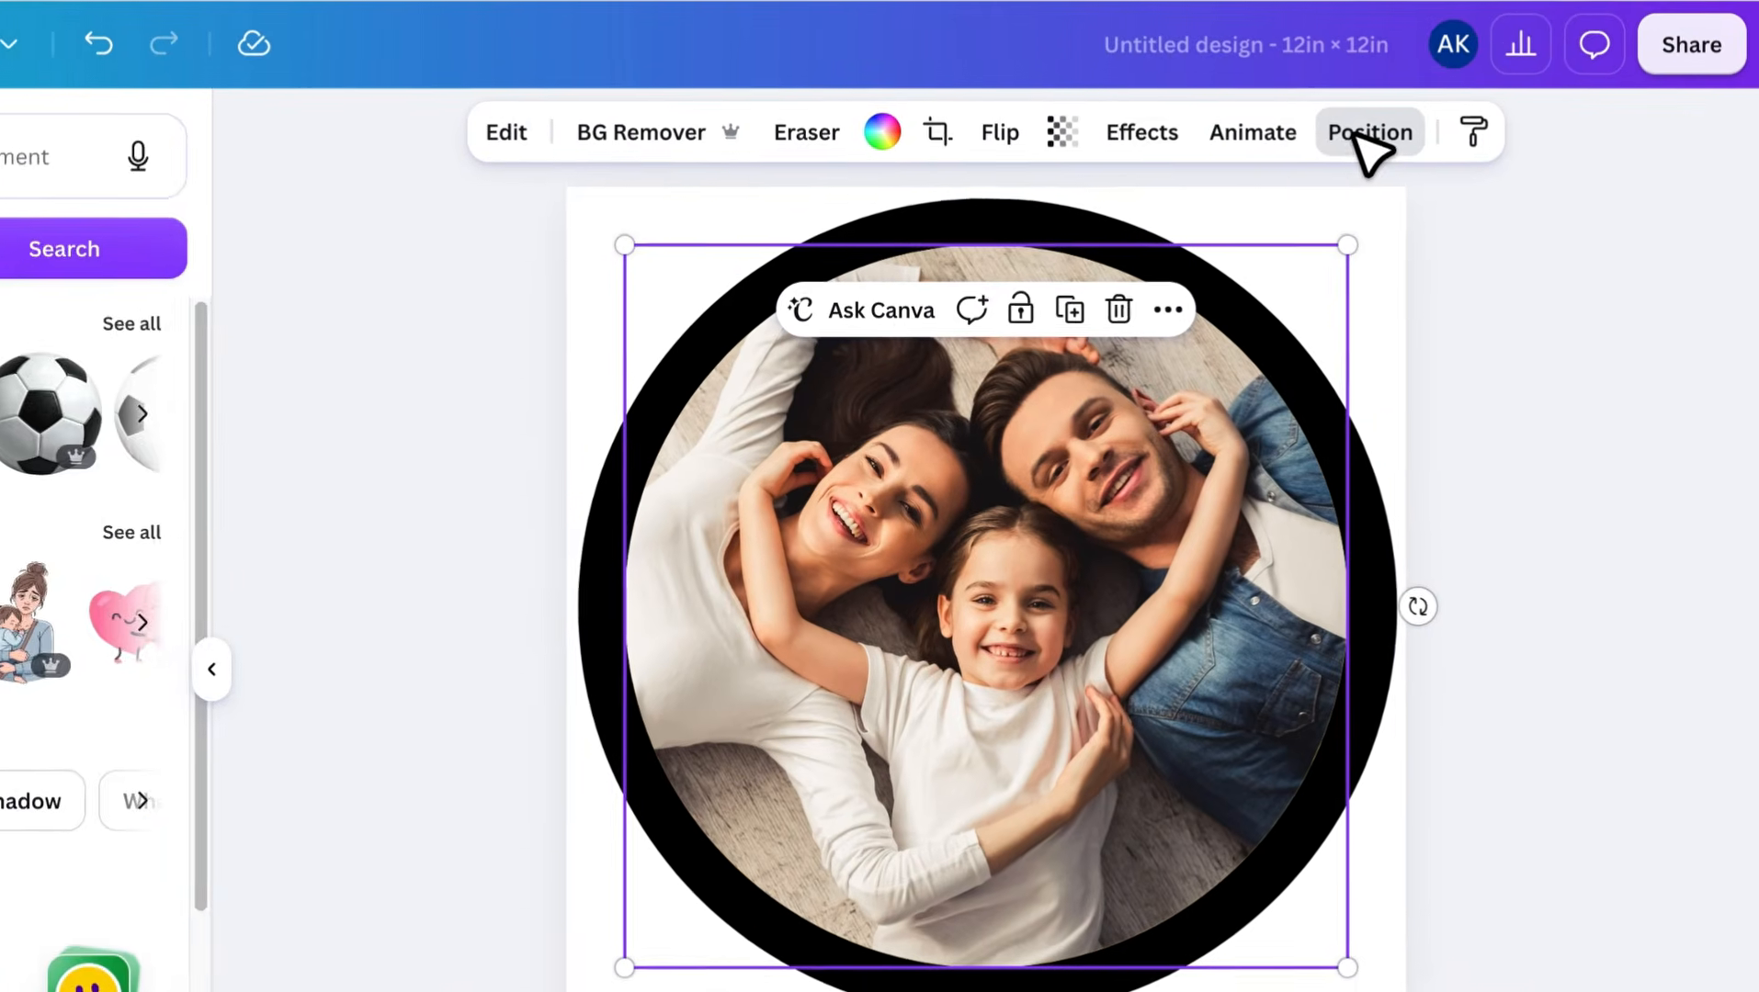
Delete the yellow circle from page 2 and move the photo frame beneath the clock face in the layer order
click(1415, 120)
click(317, 188)
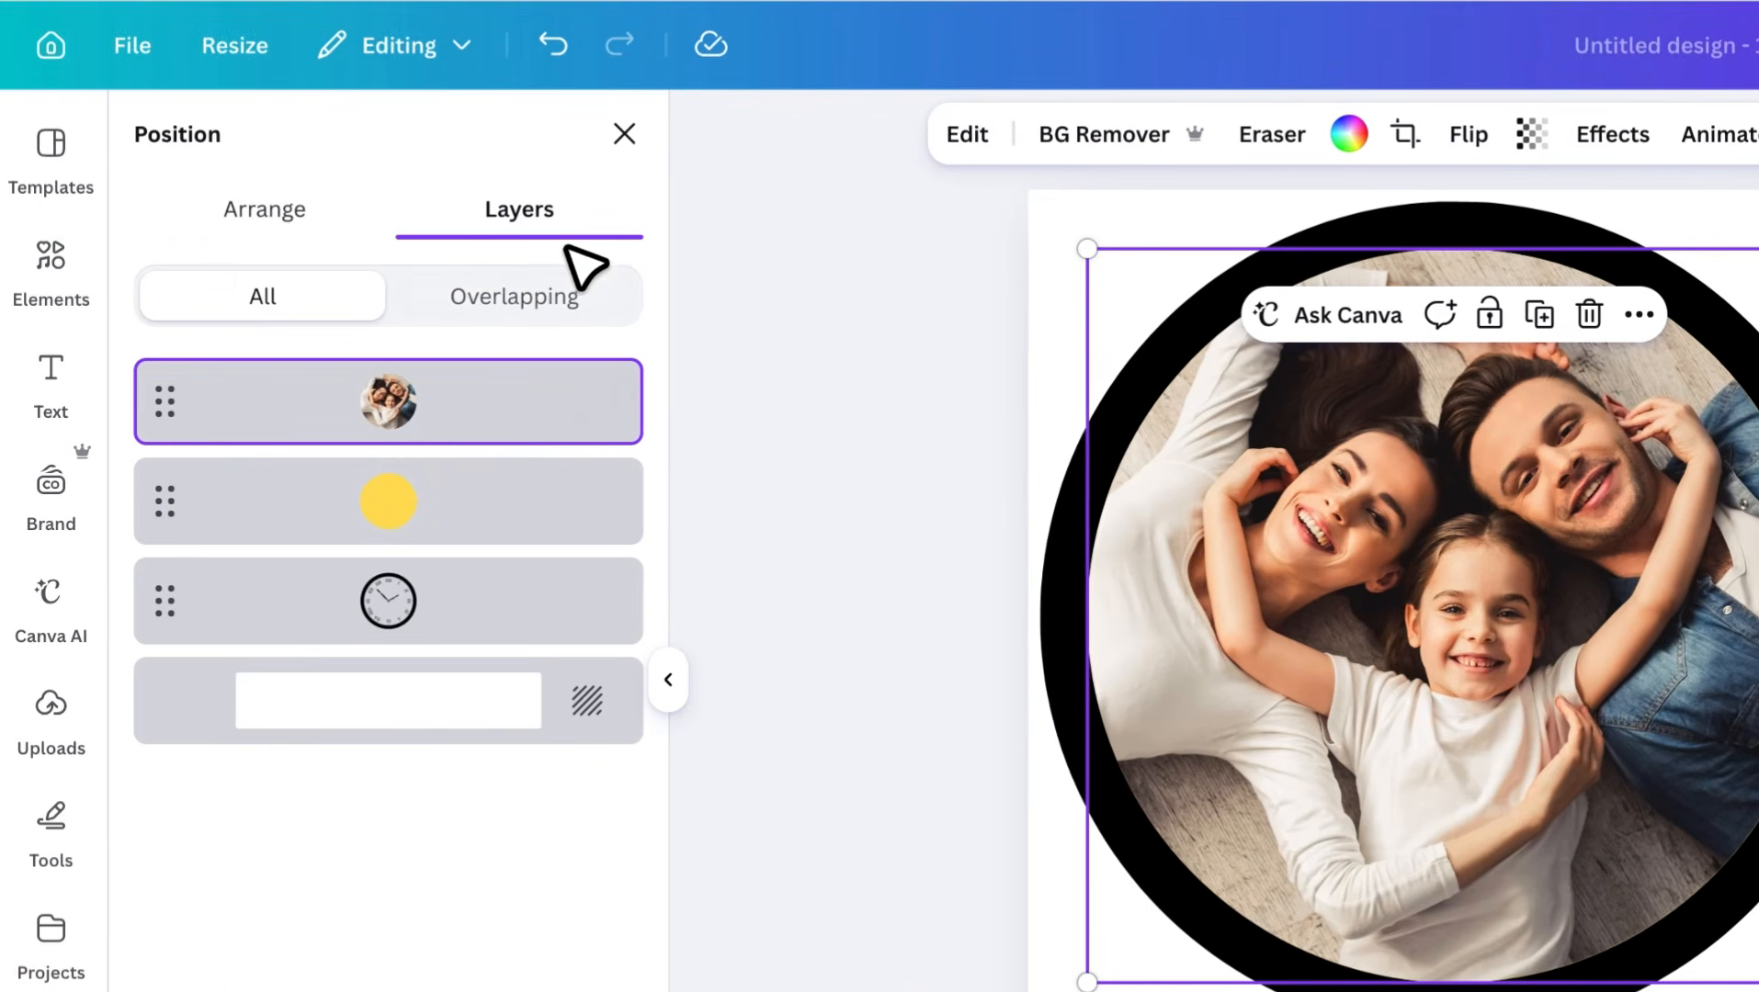
click(492, 496)
key(BackSpace)
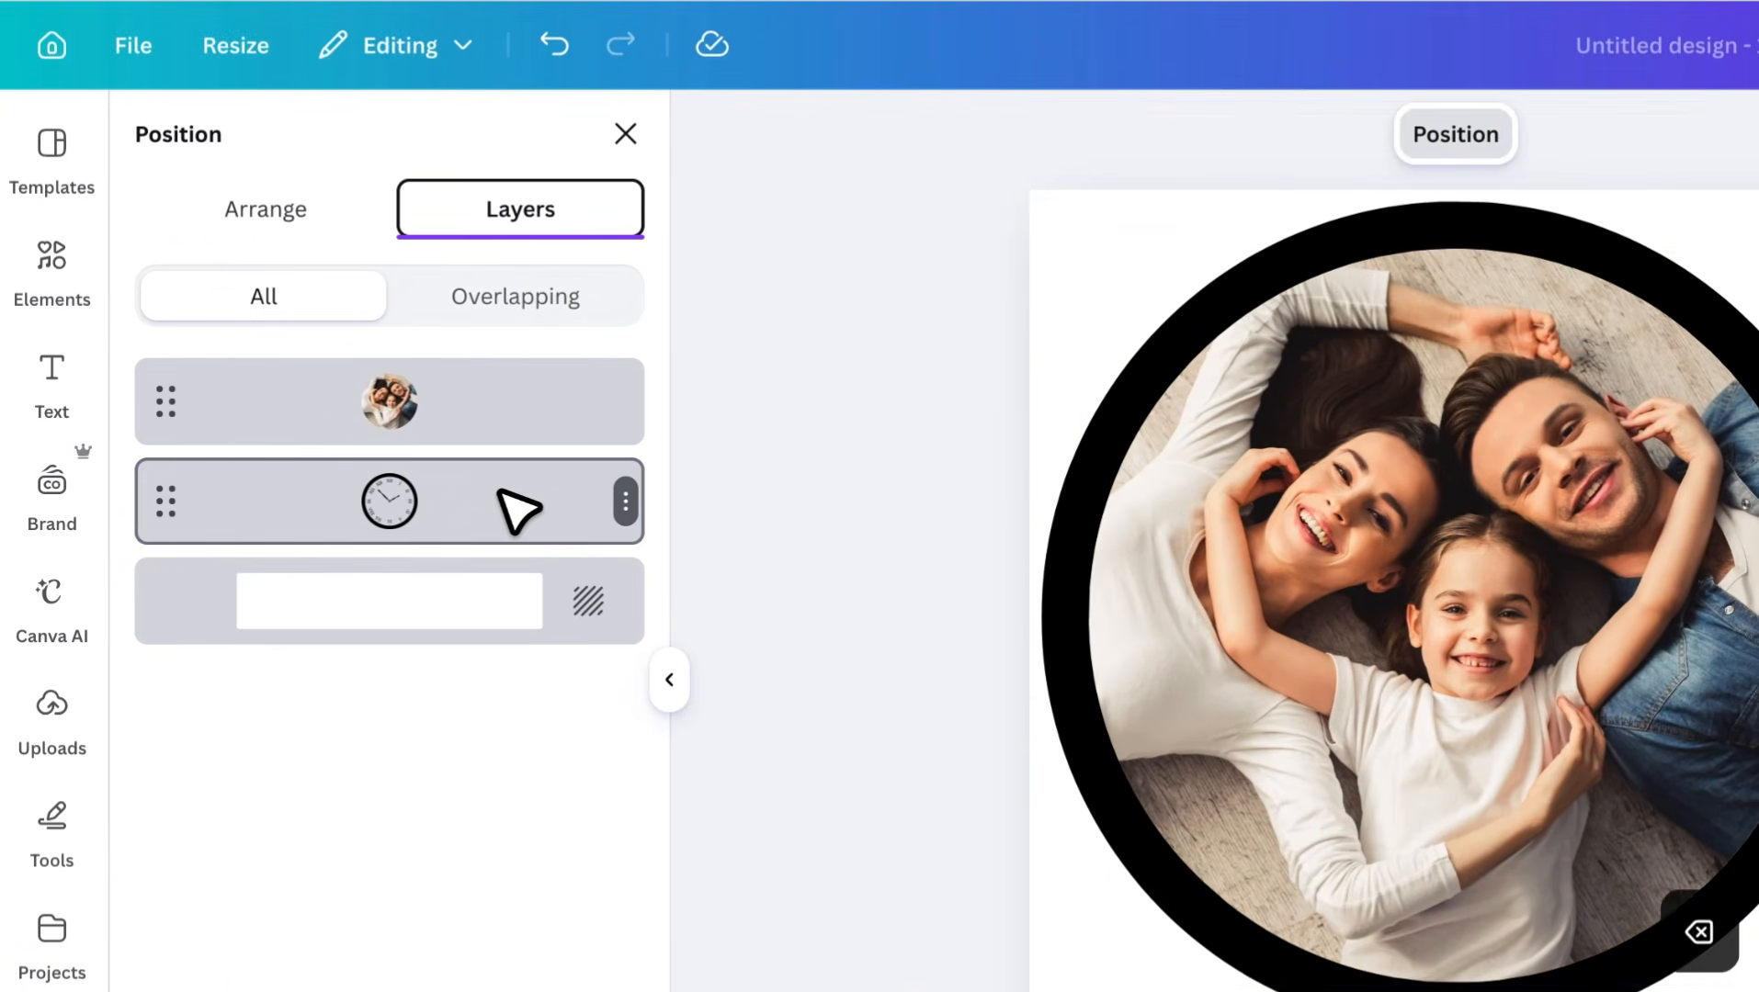
drag(498, 435, 502, 558)
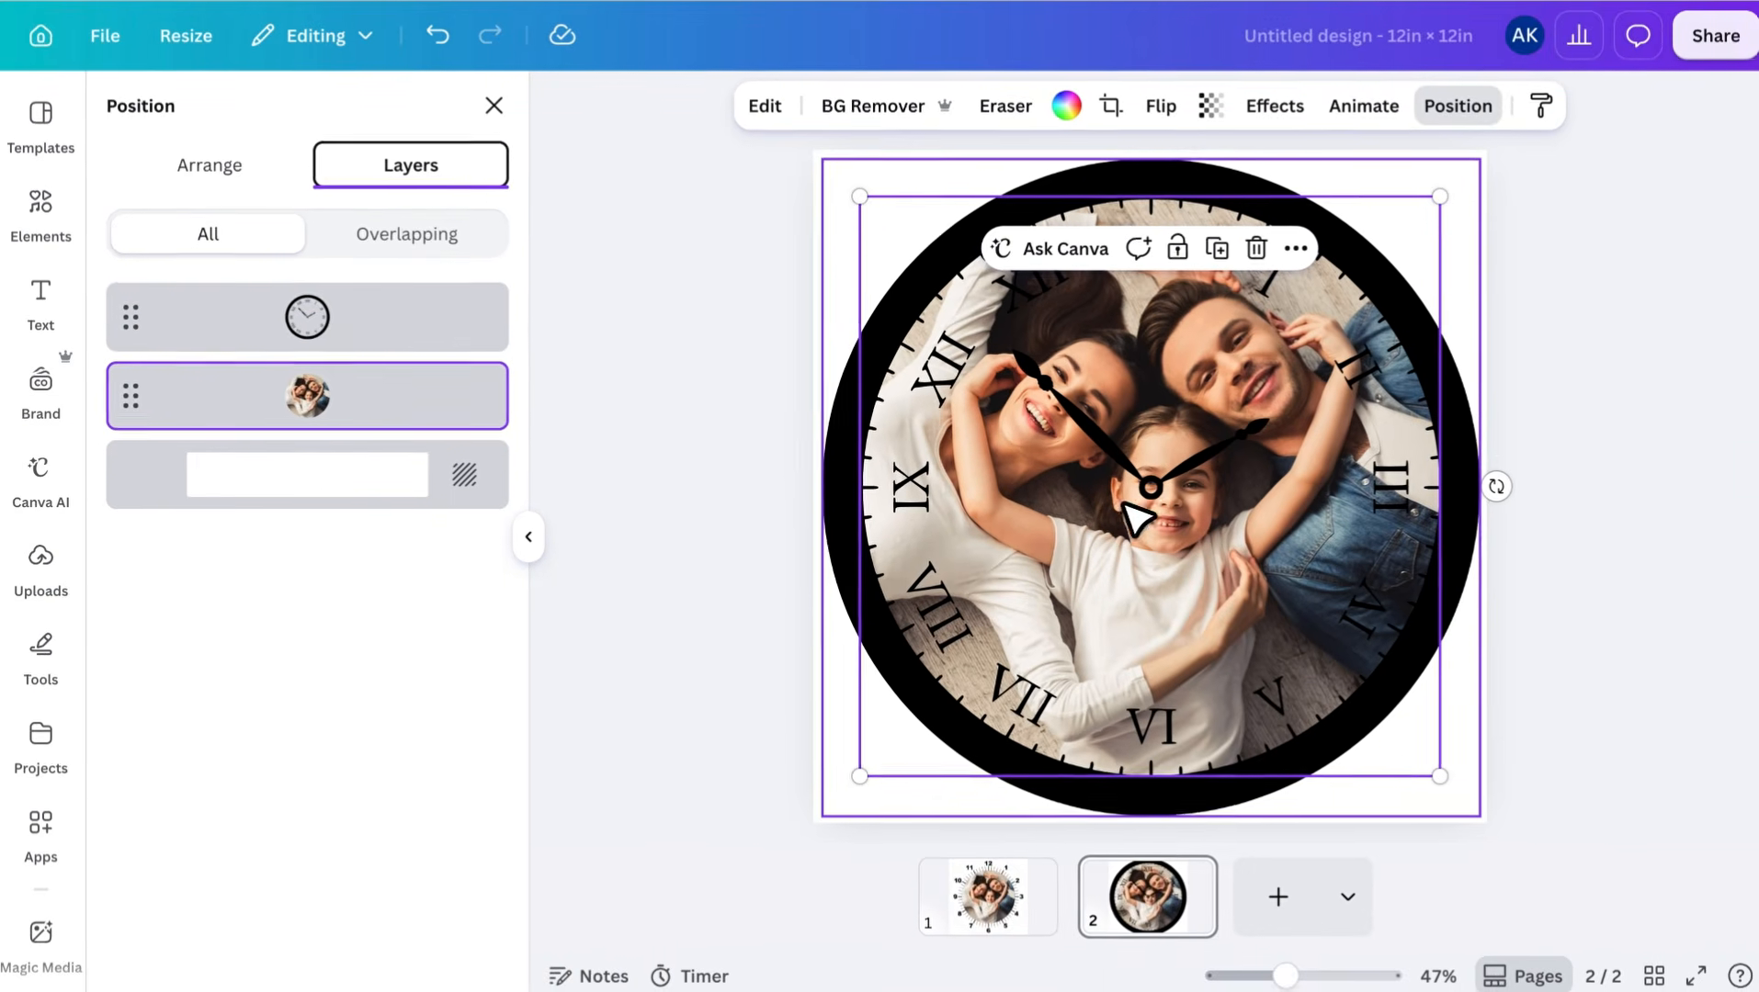
click(1585, 550)
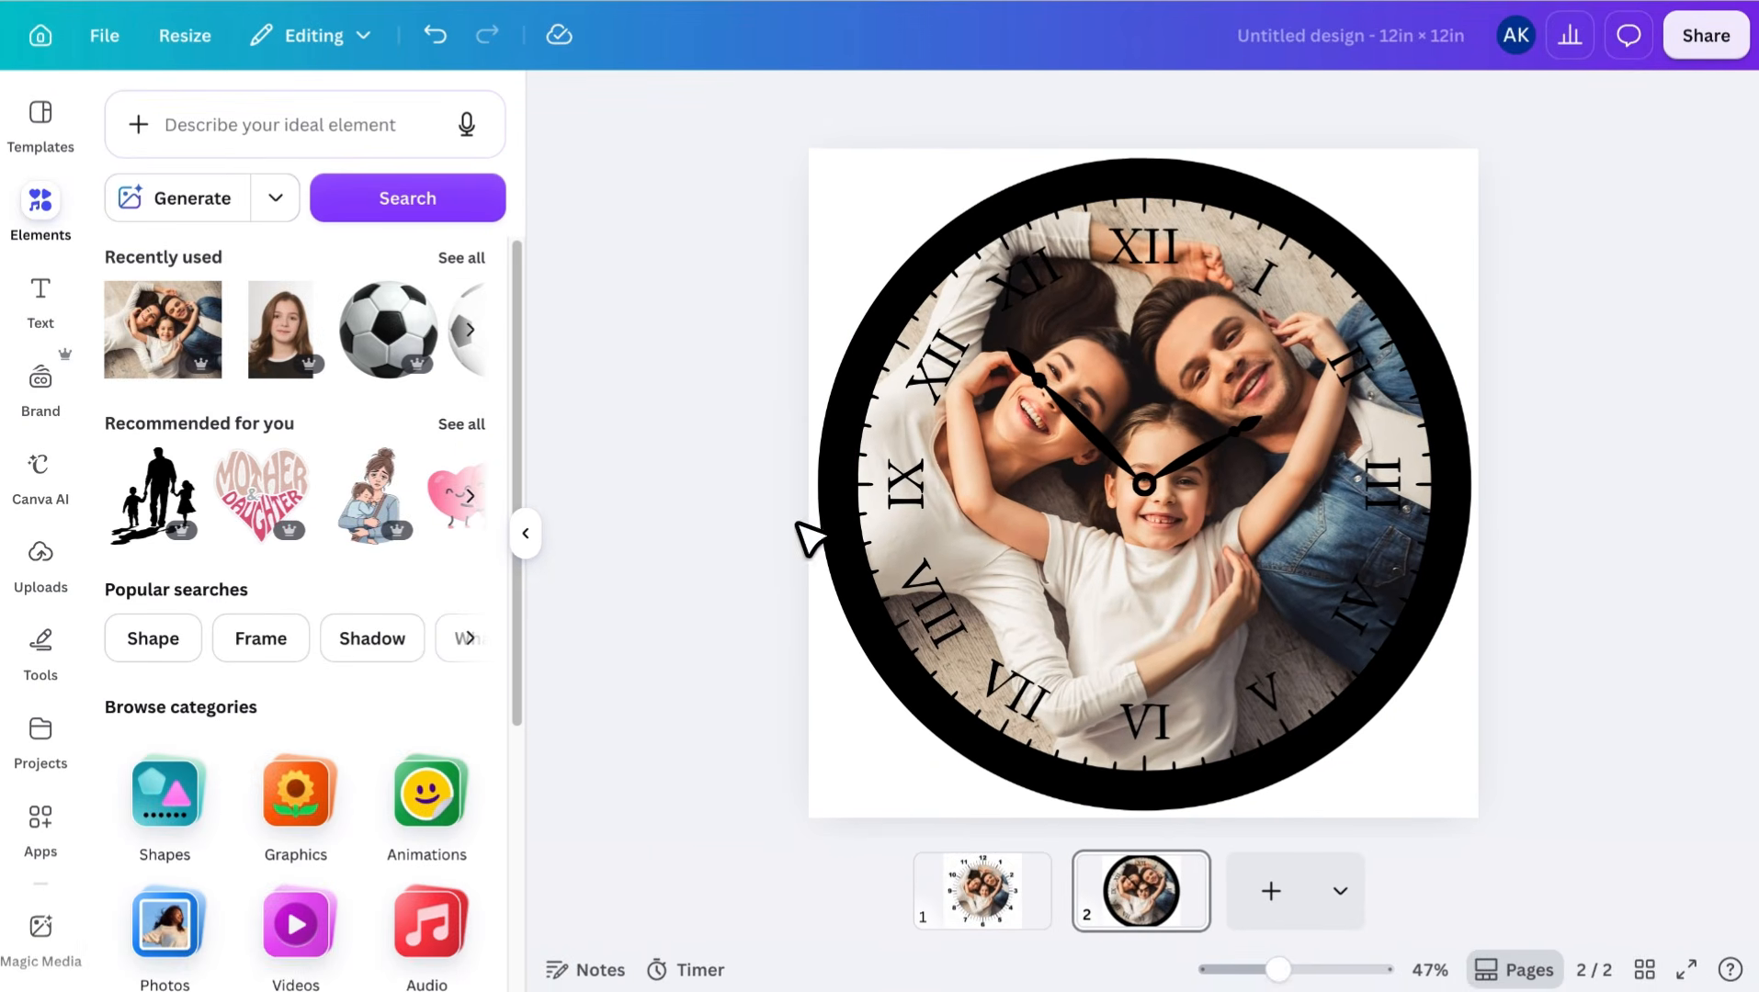
Collapse the side panel and view the finished photo clock on page 1
click(524, 531)
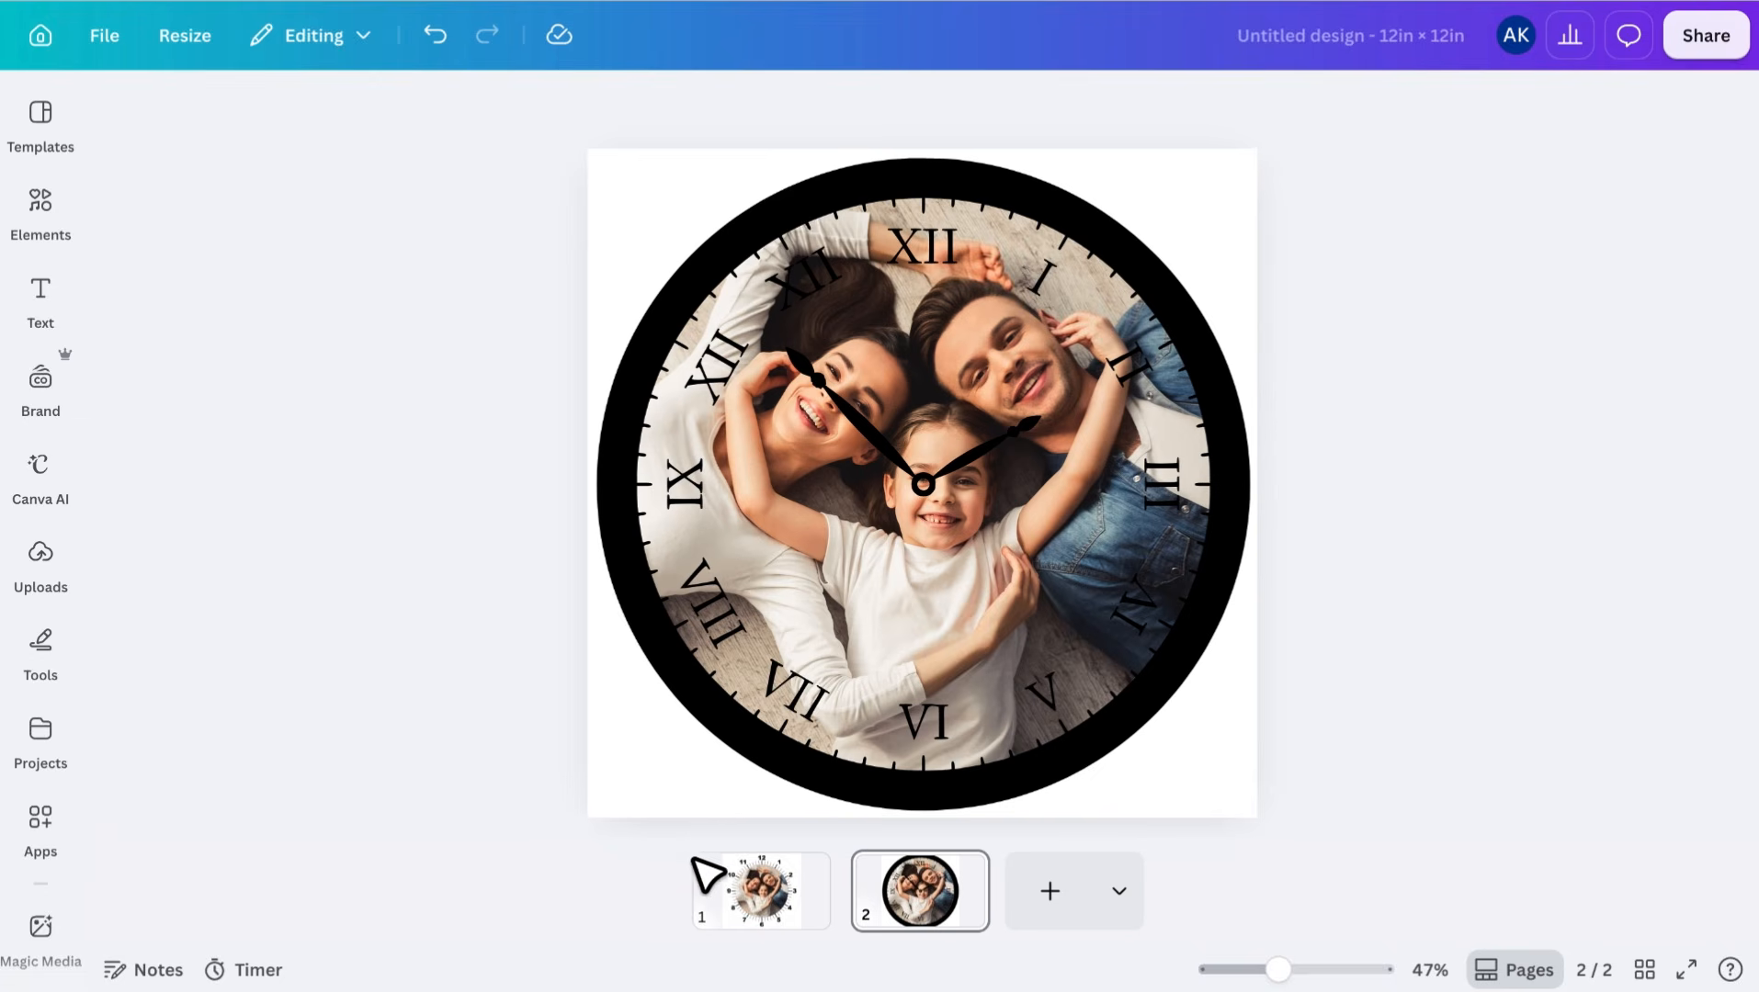
click(749, 887)
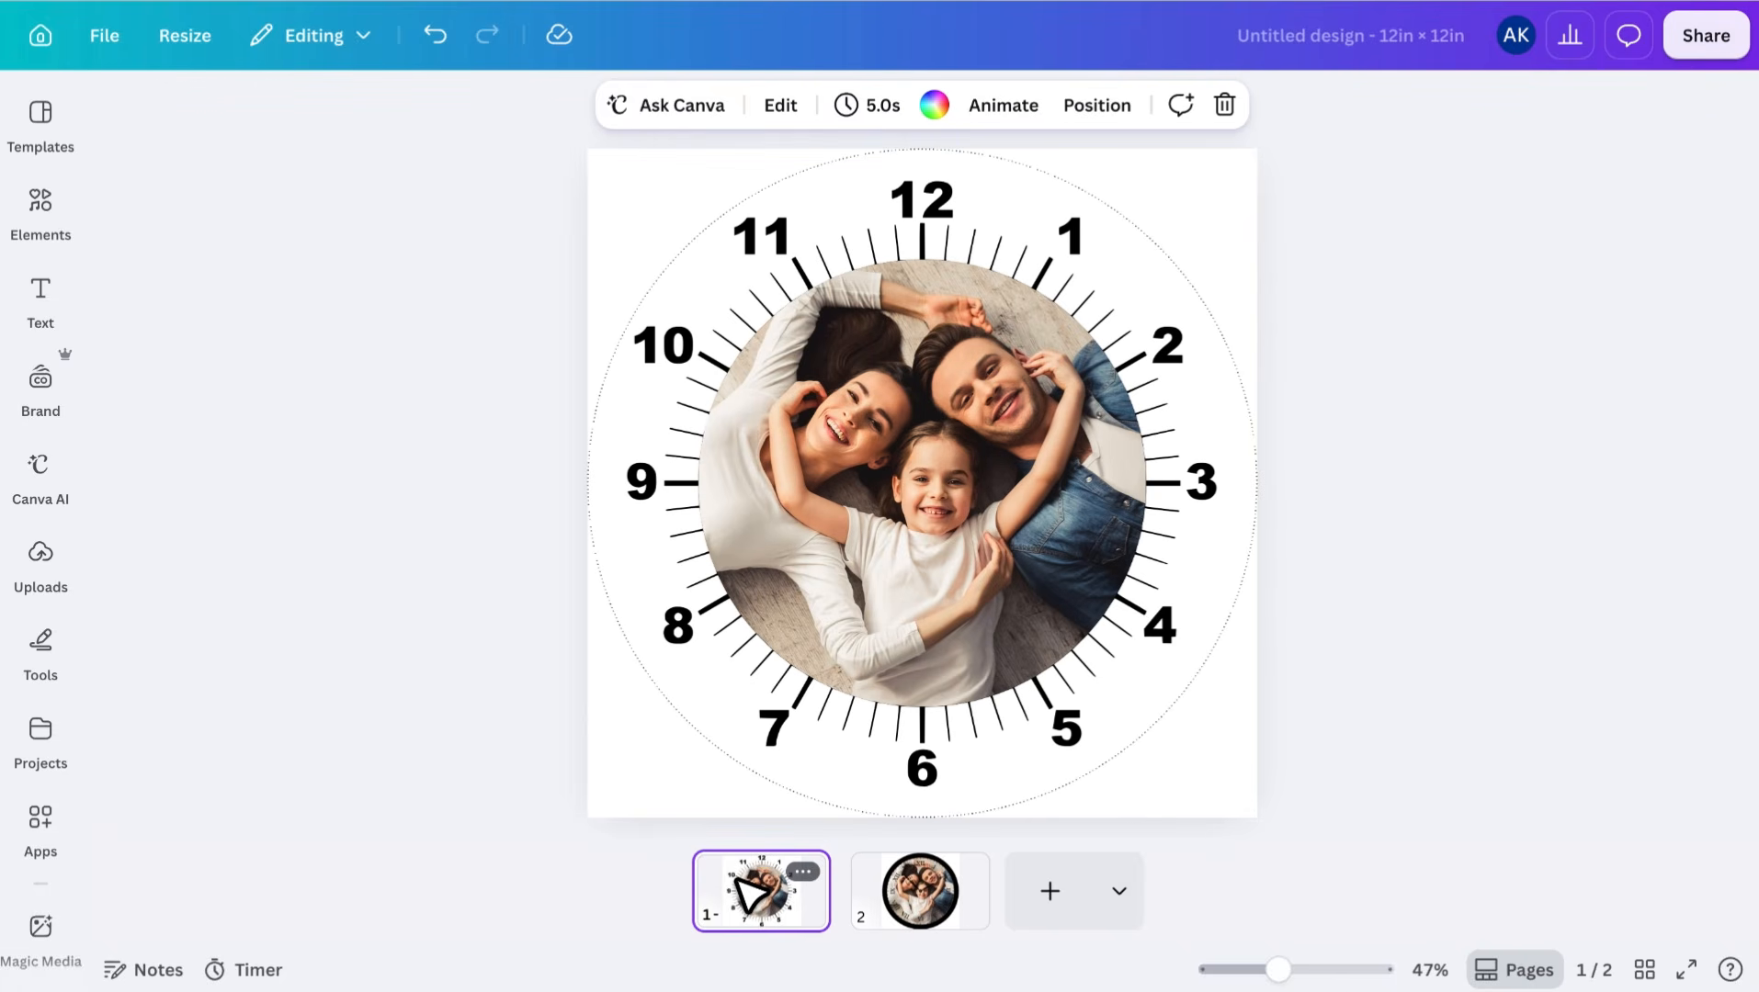
click(1411, 720)
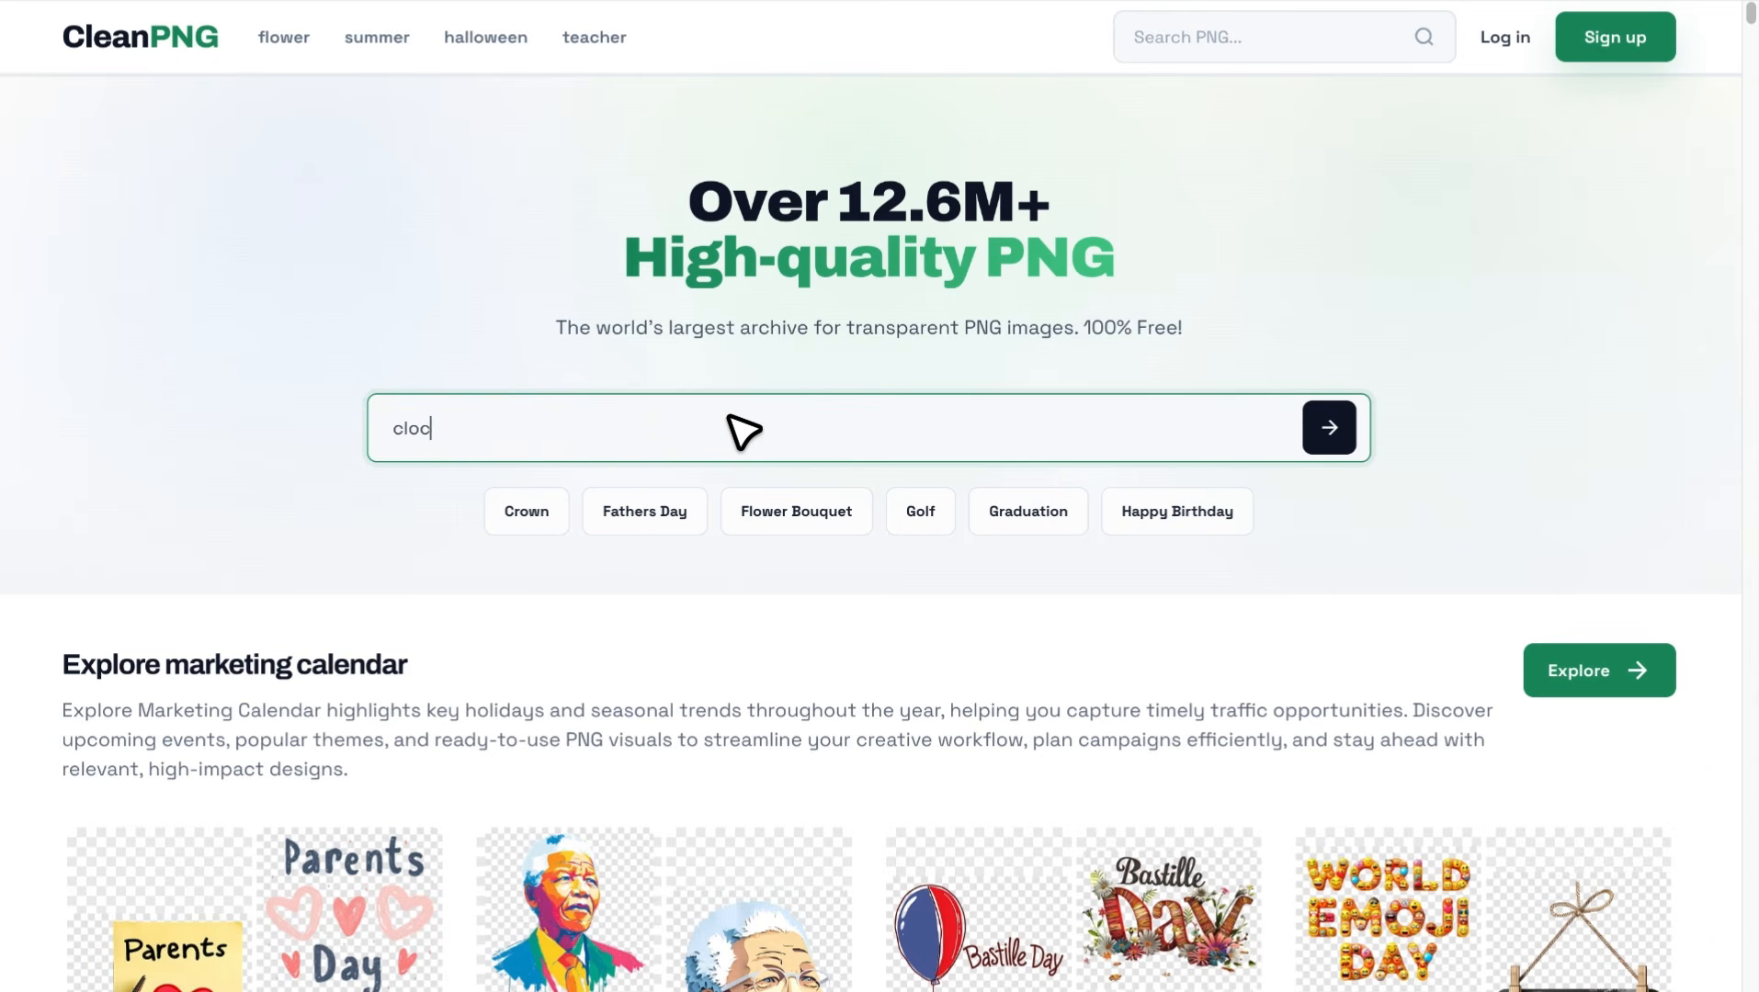
Switch to CleanPNG, search for Clock Face images and open Analog Clock Face with Numbers to read its description
key(Return)
scroll(1148, 620, down, 12)
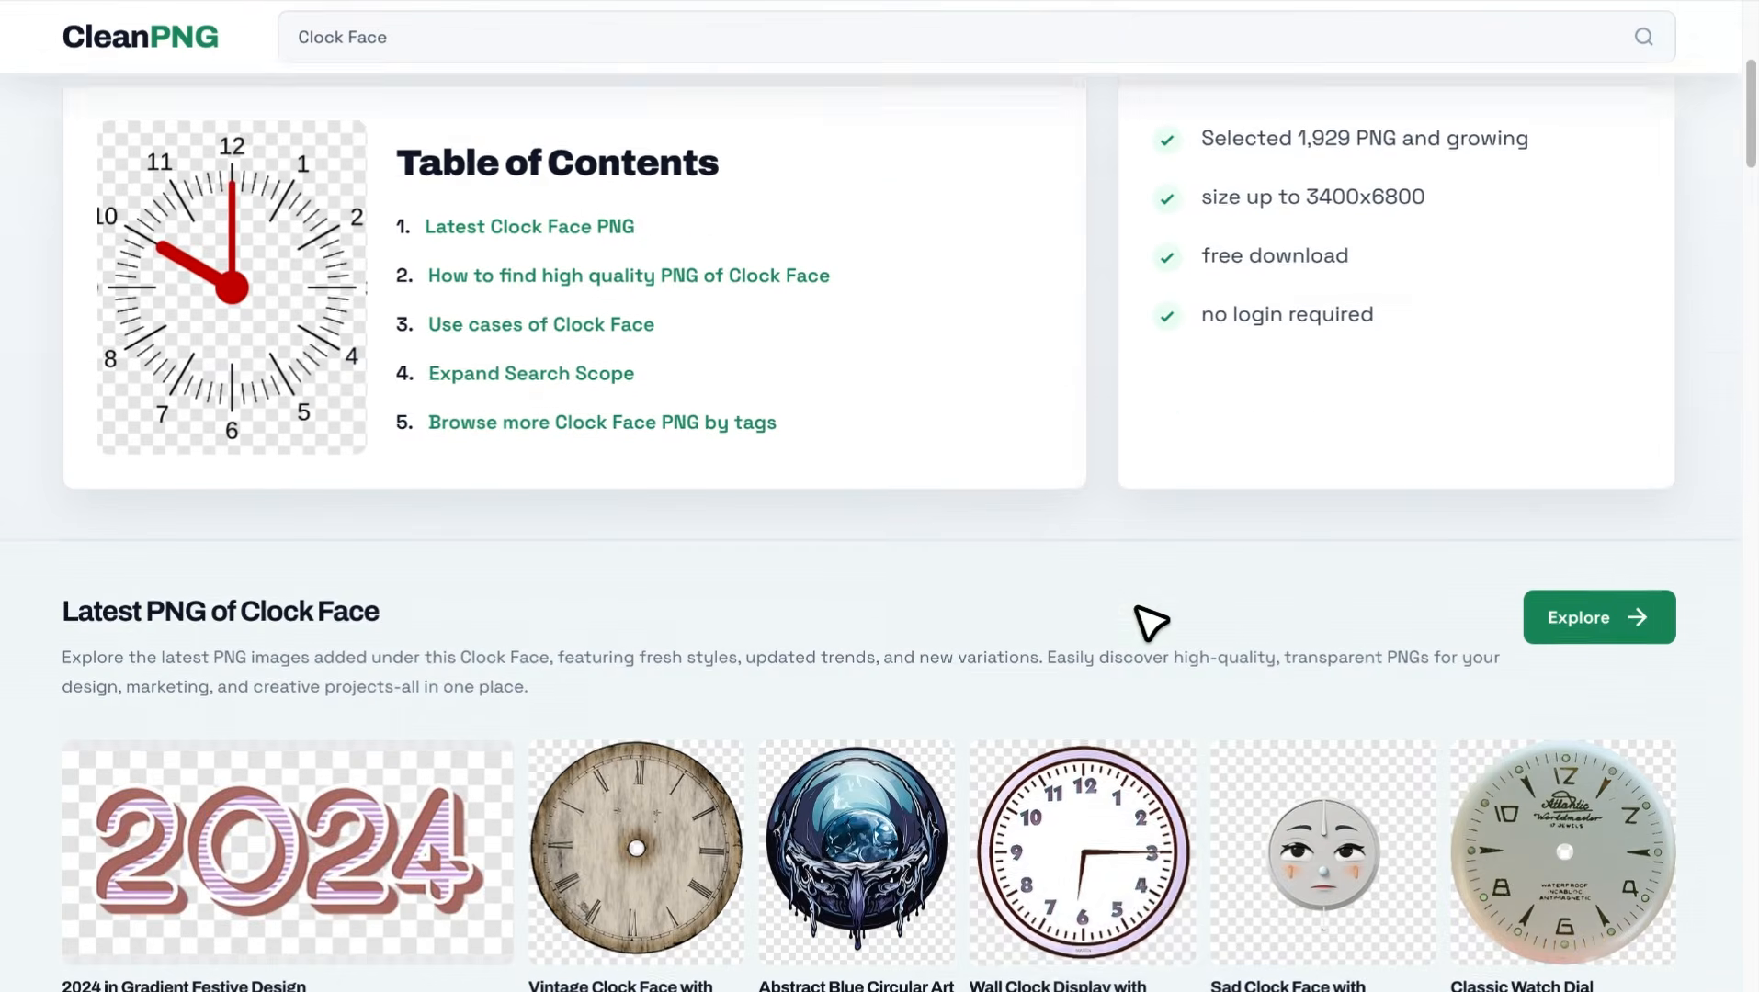
scroll(1138, 620, down, 2)
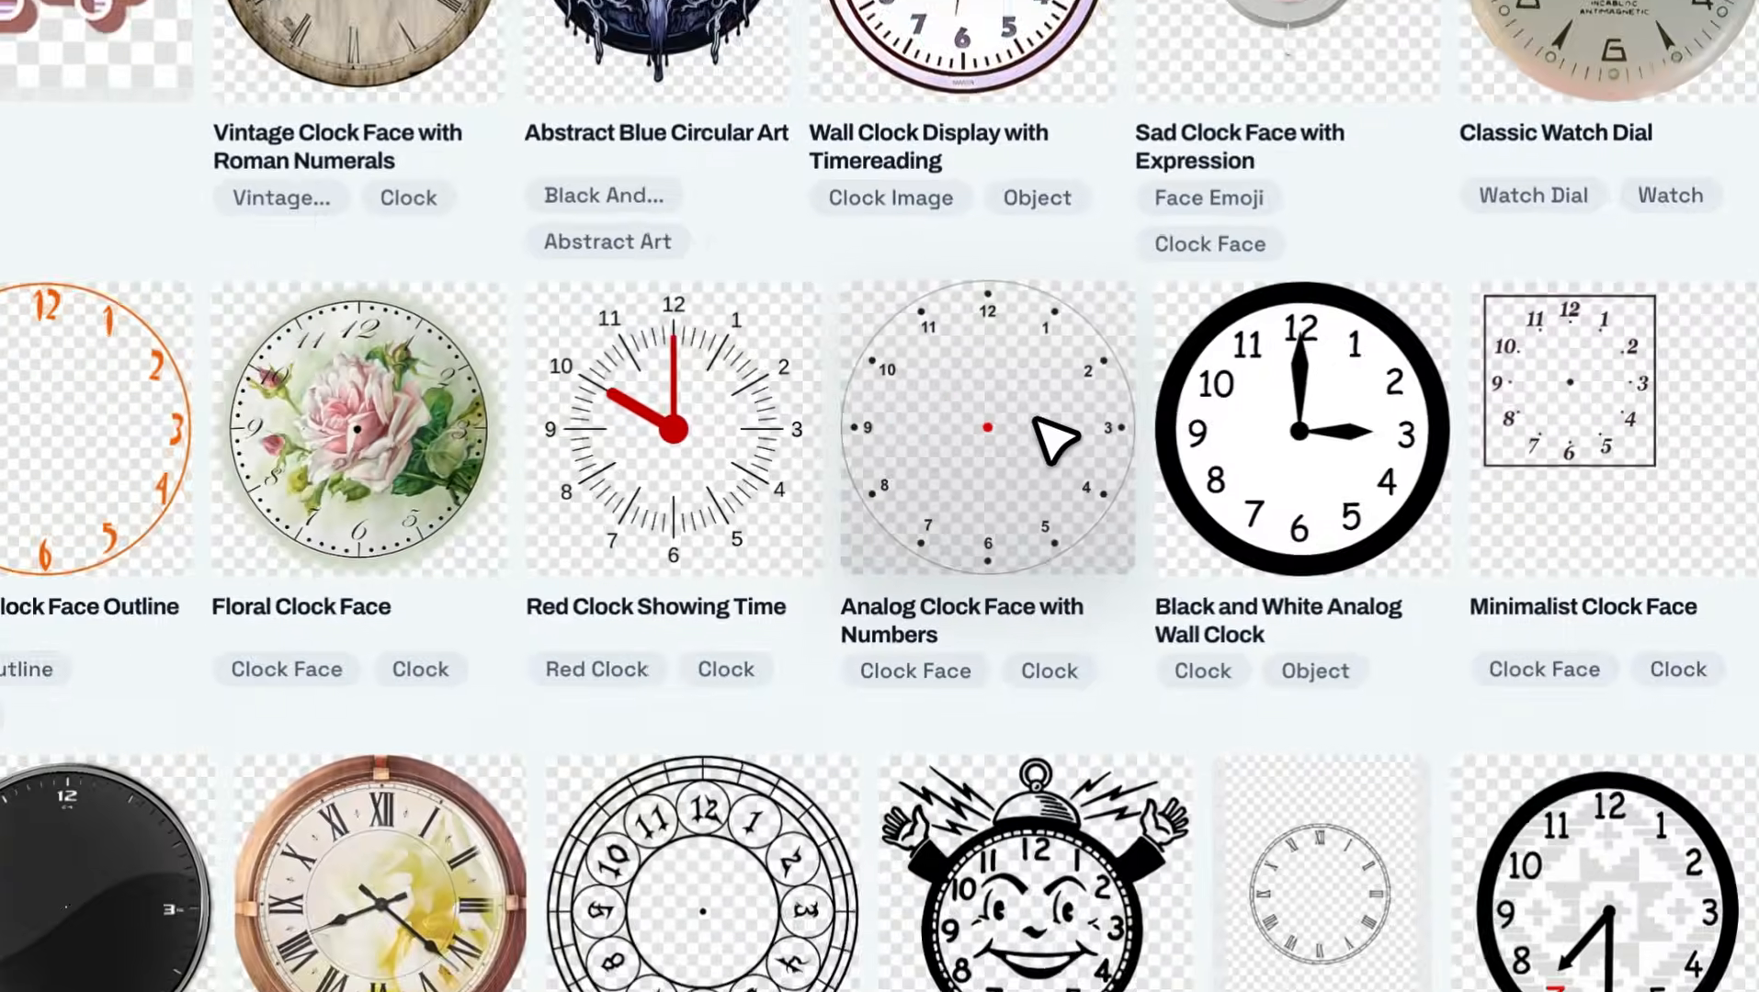
click(1147, 427)
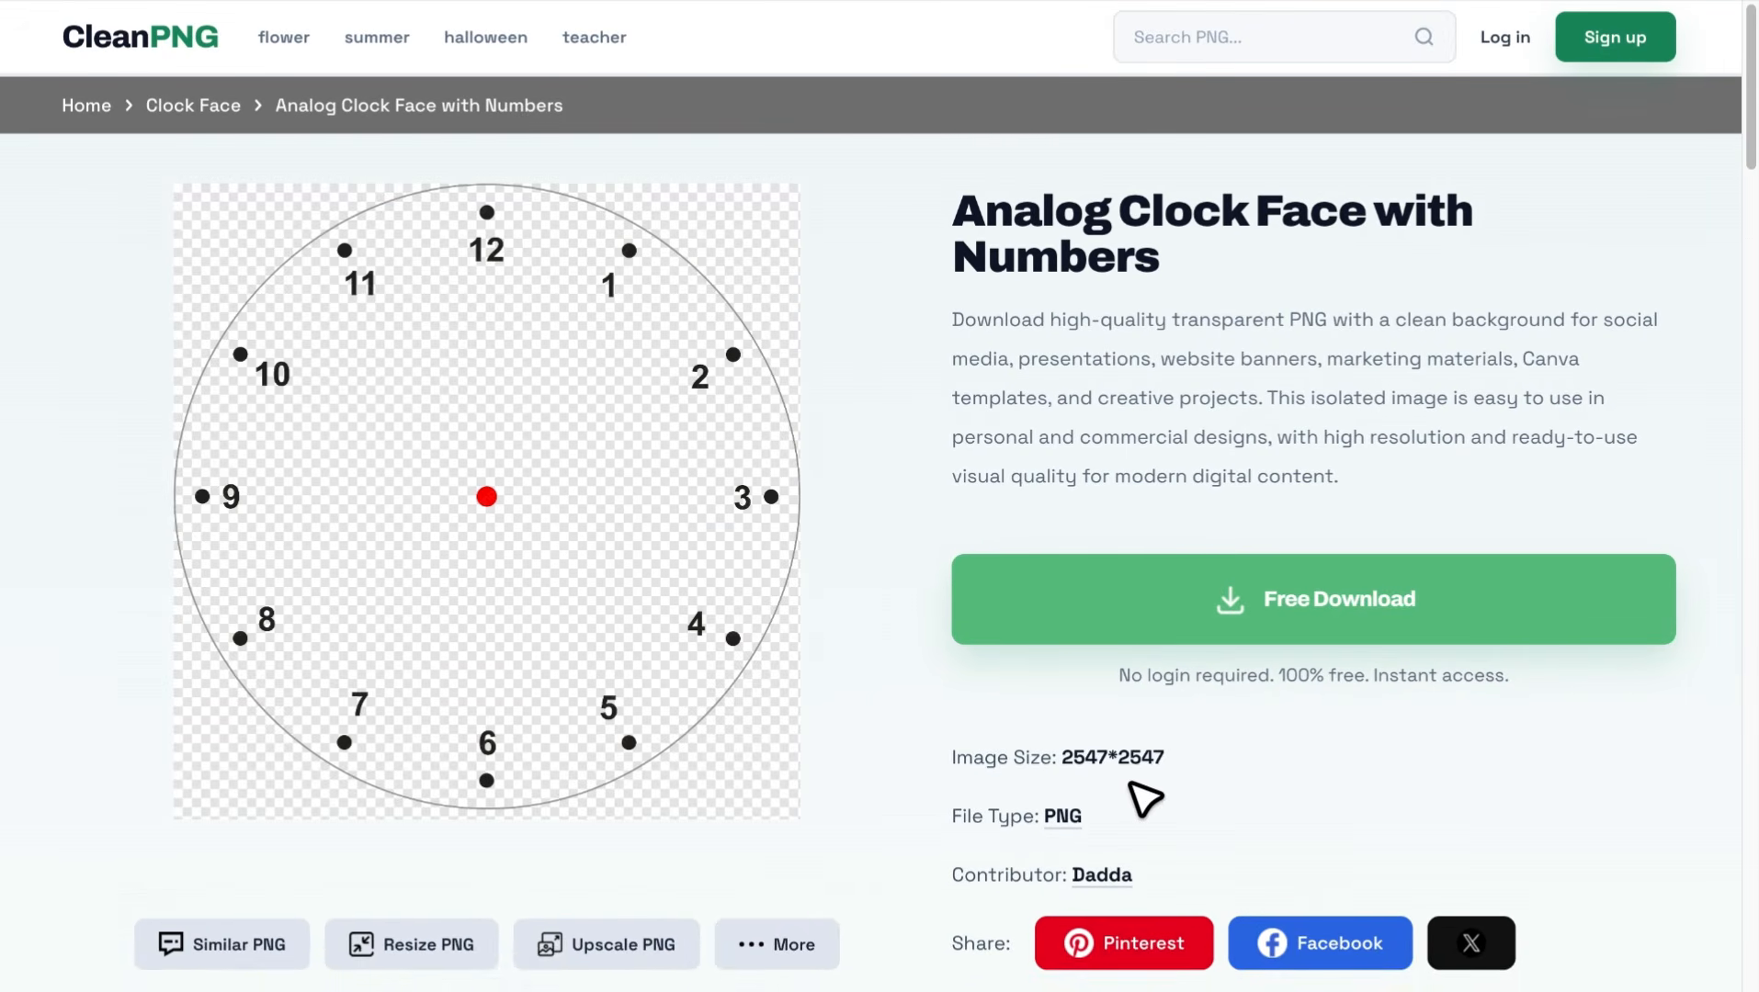
drag(954, 317, 1348, 473)
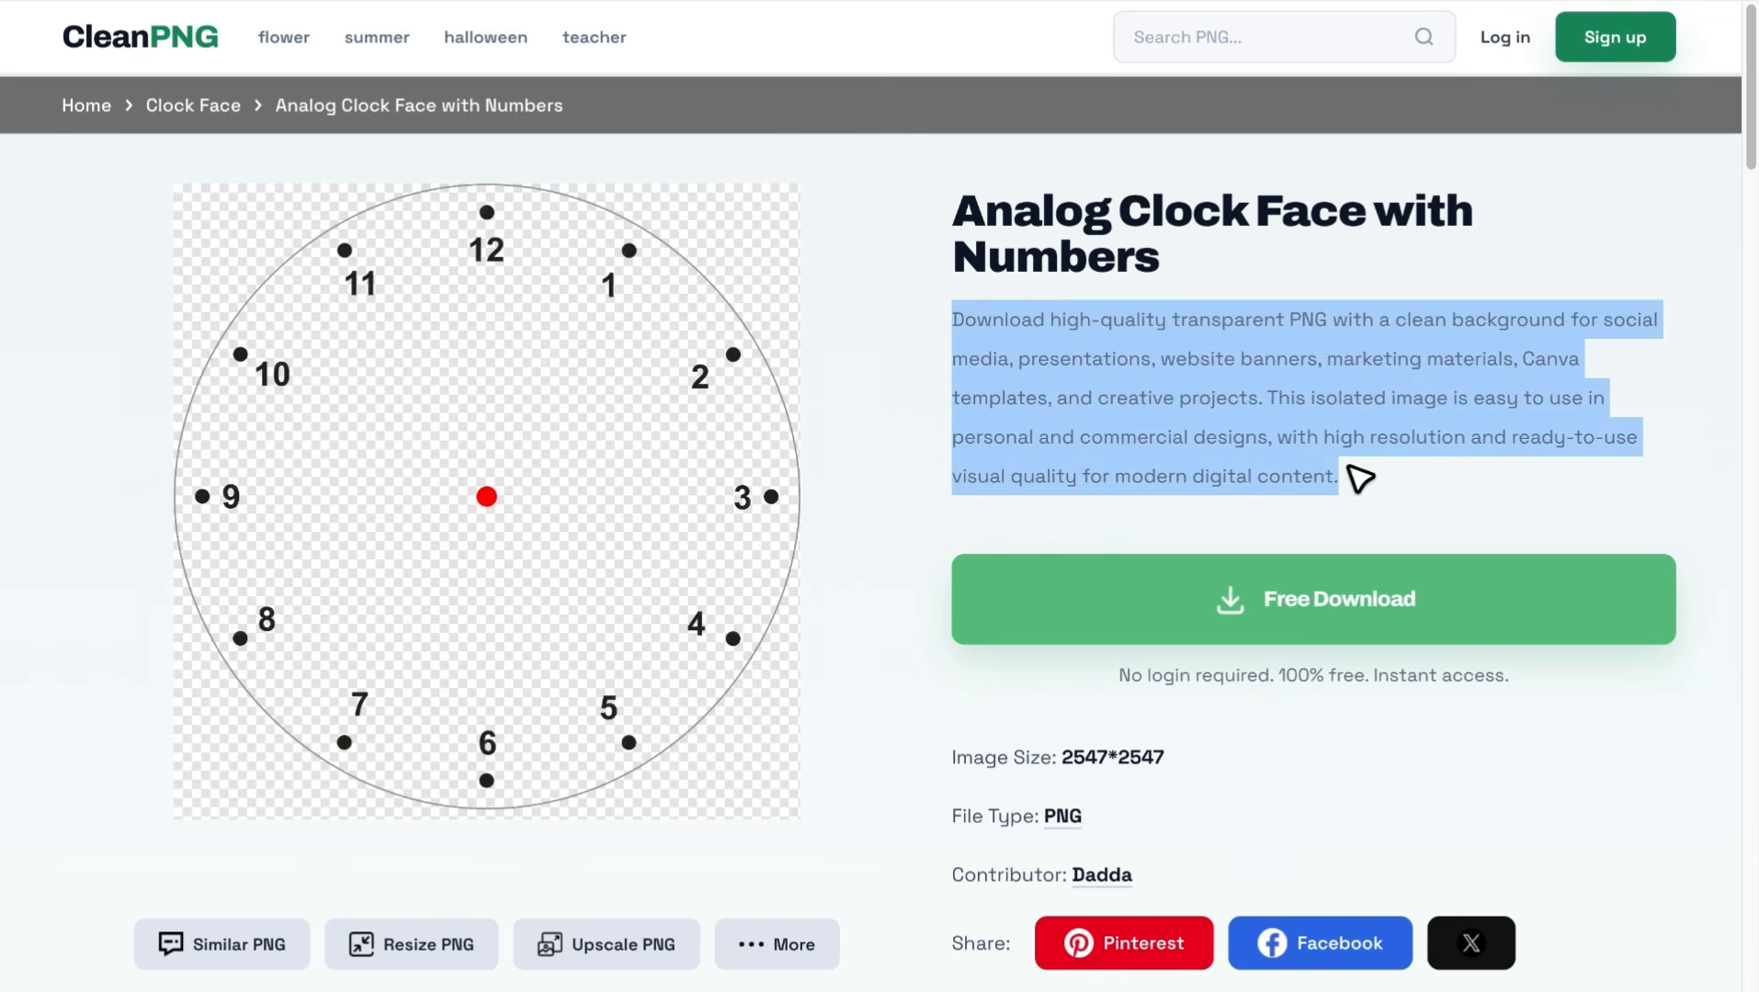
click(1349, 470)
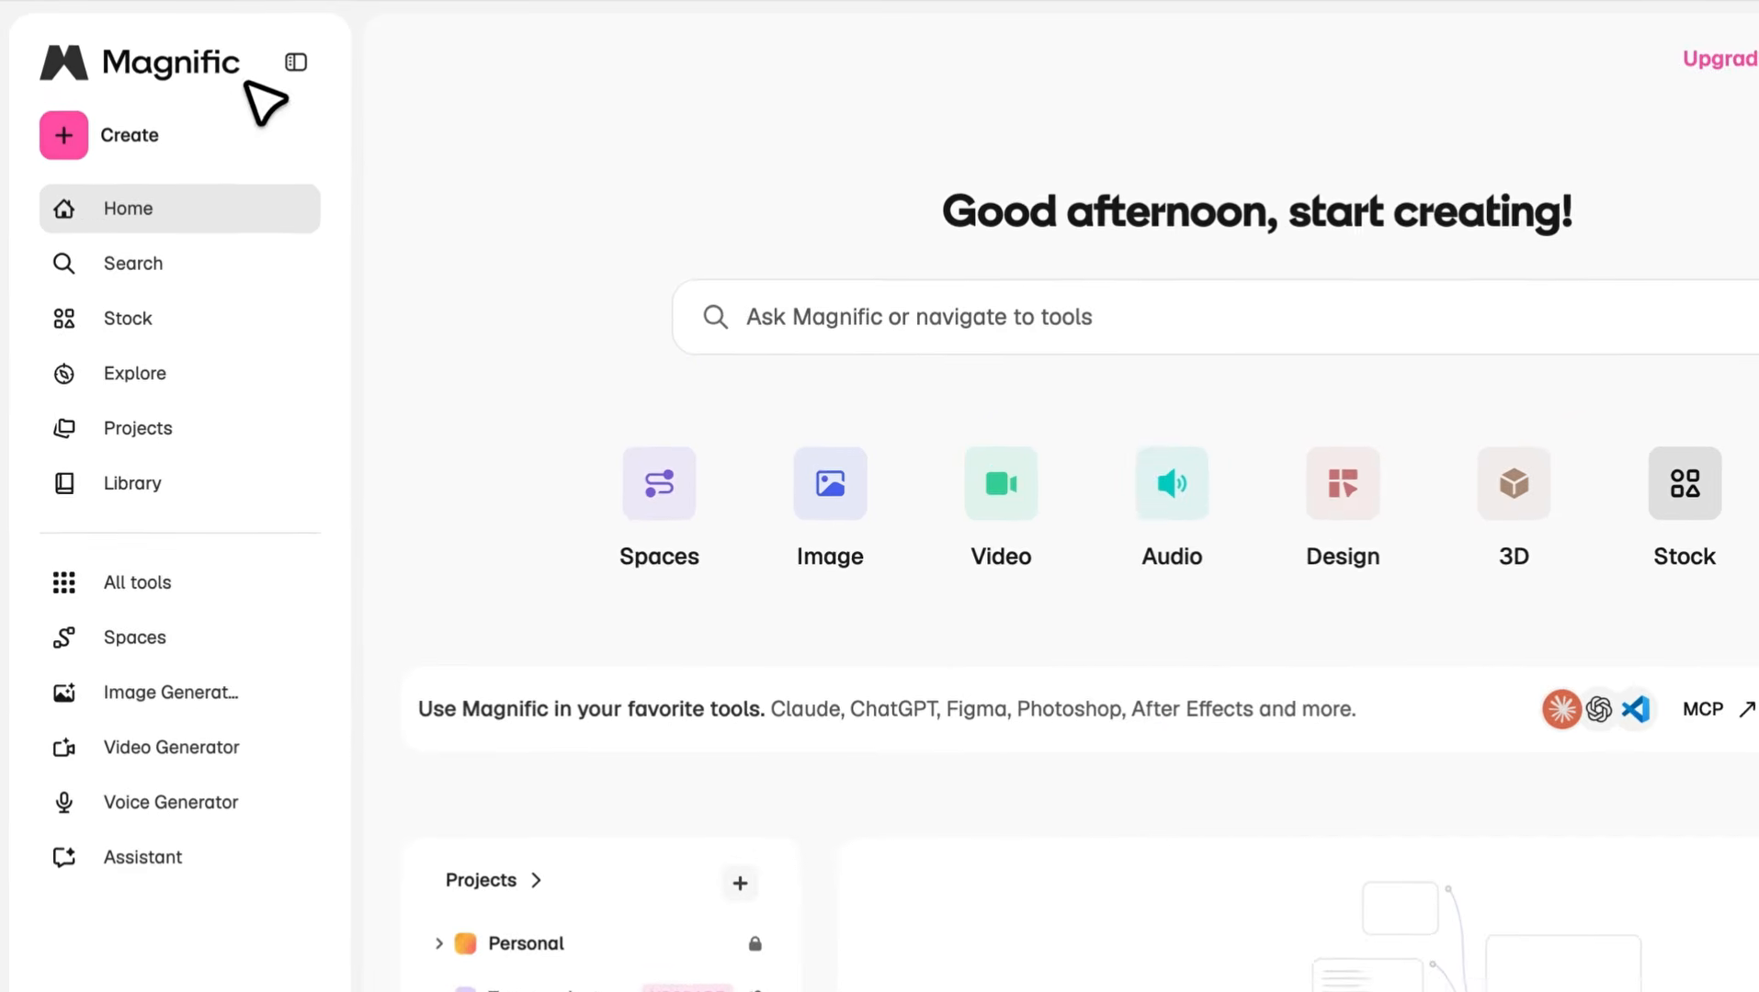
Switch to Magnific and search its images for "clock face", looking through the results
click(866, 356)
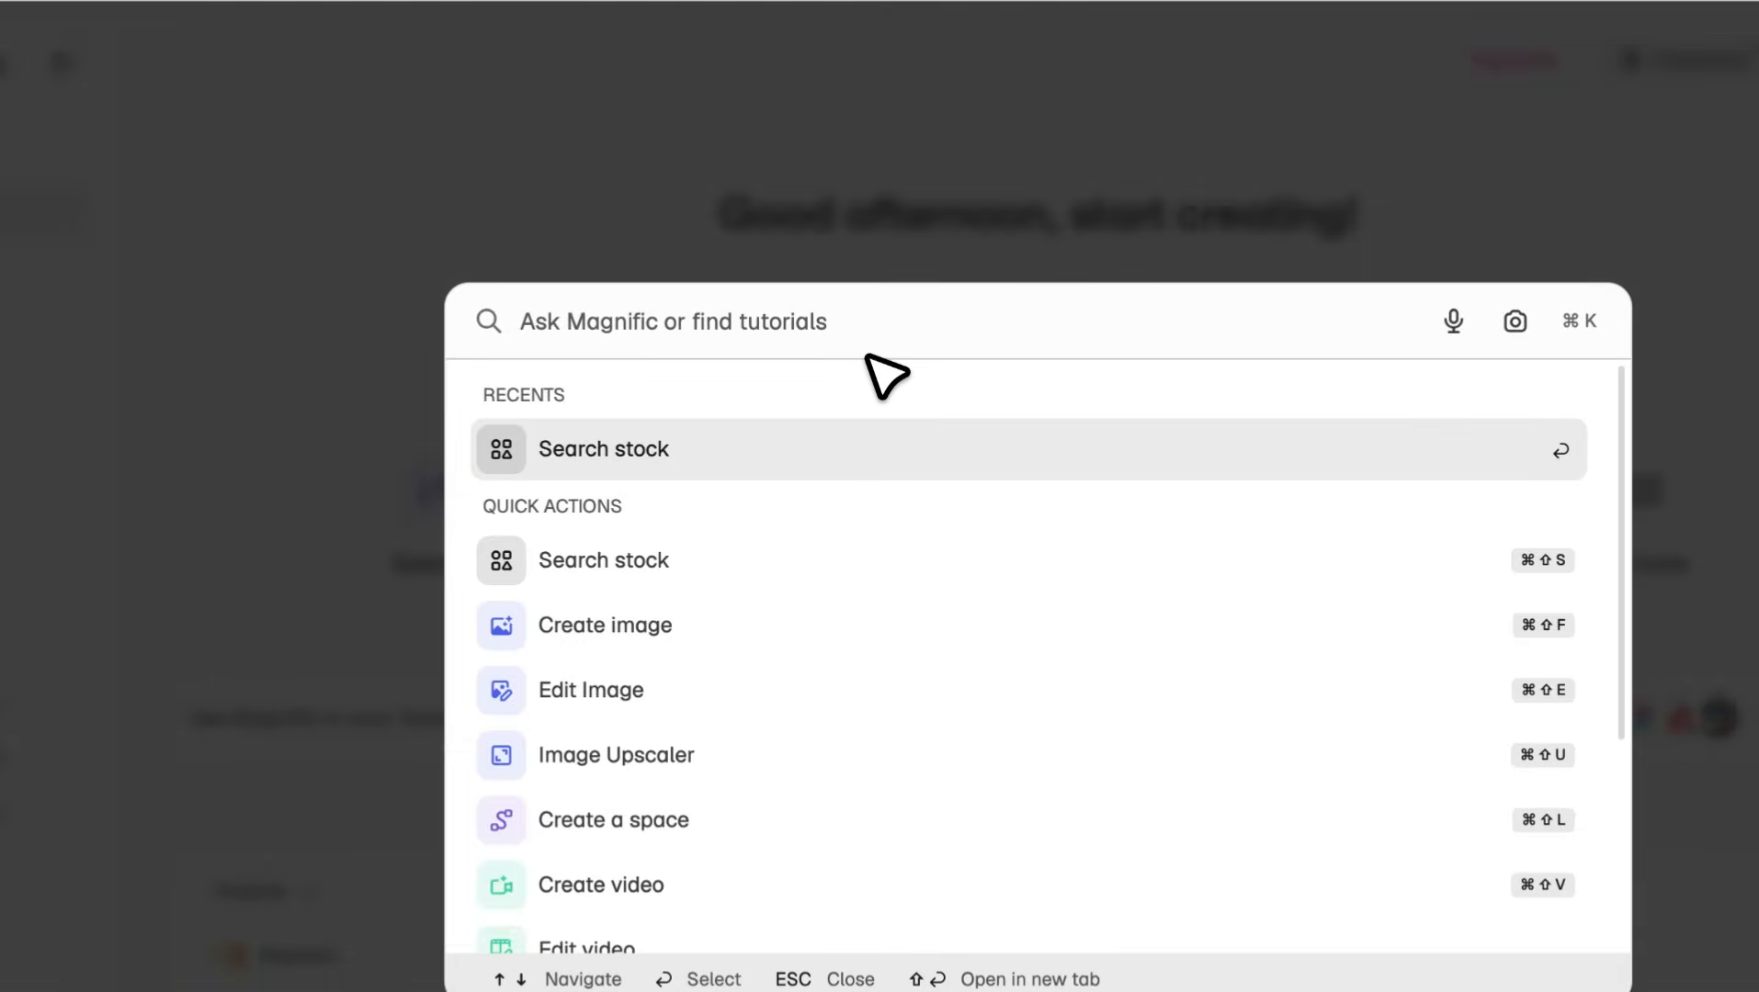
text(clock face)
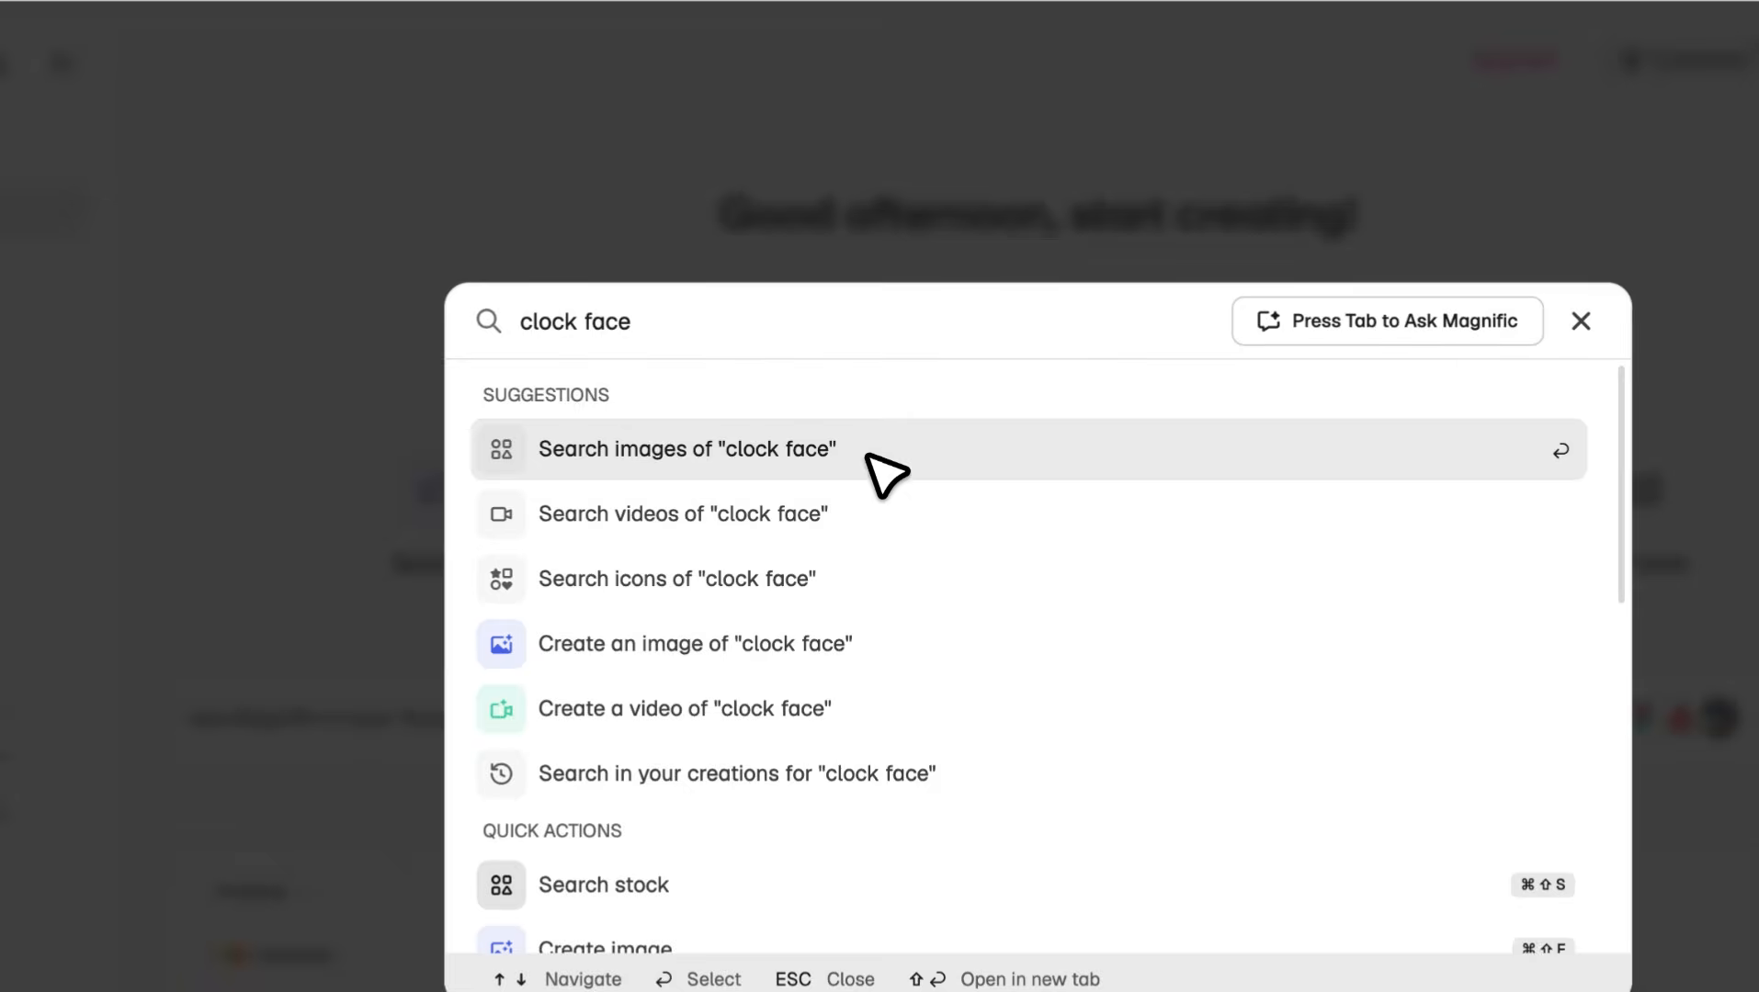
click(884, 448)
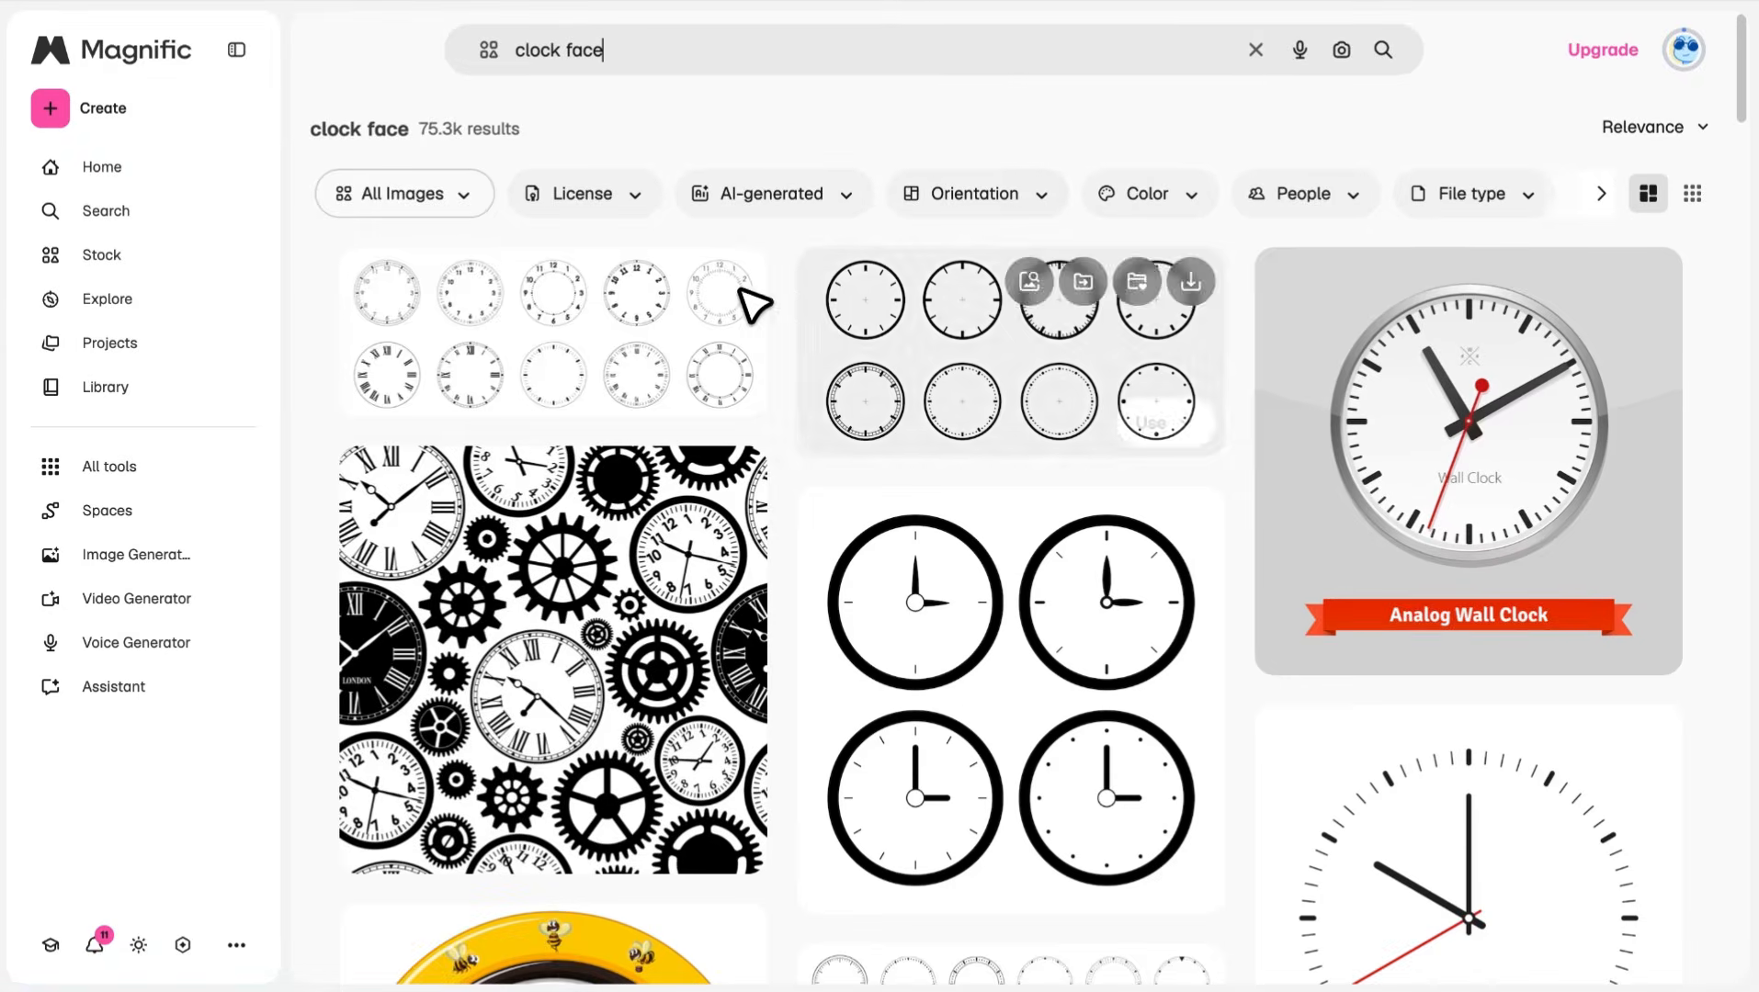
scroll(950, 579, down, 5)
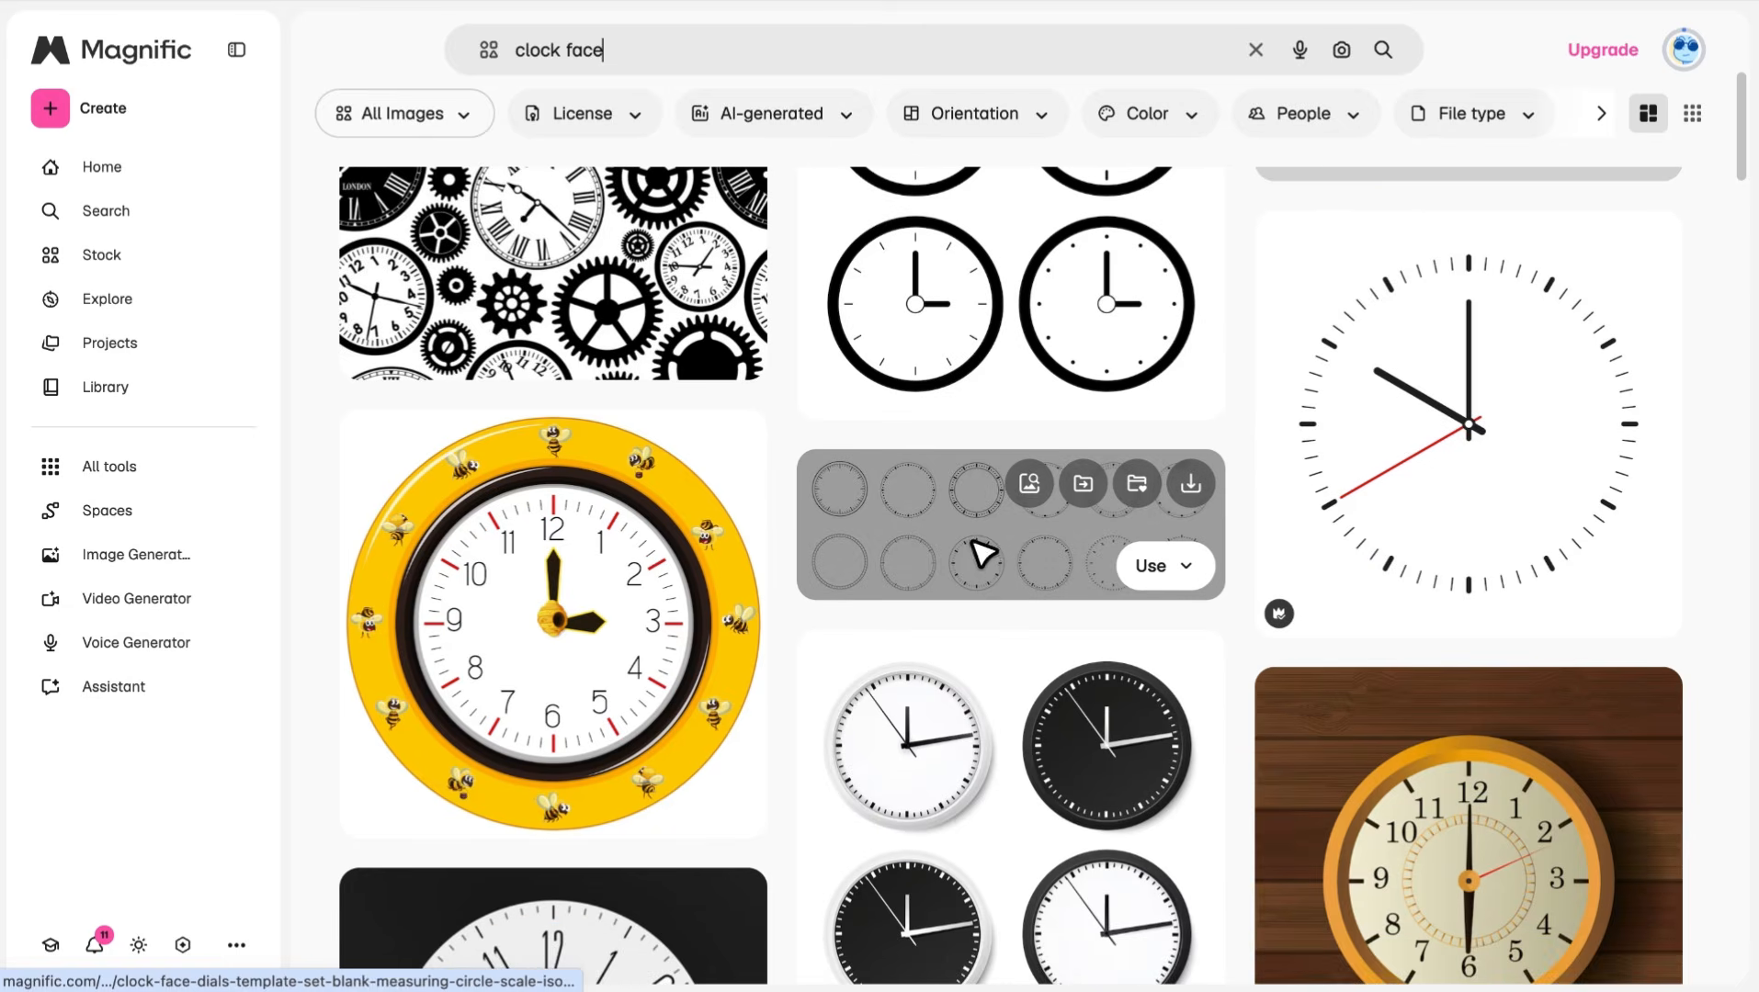
Open the blank clock face dials template set and look through its related vectors, PSDs and photos
click(974, 547)
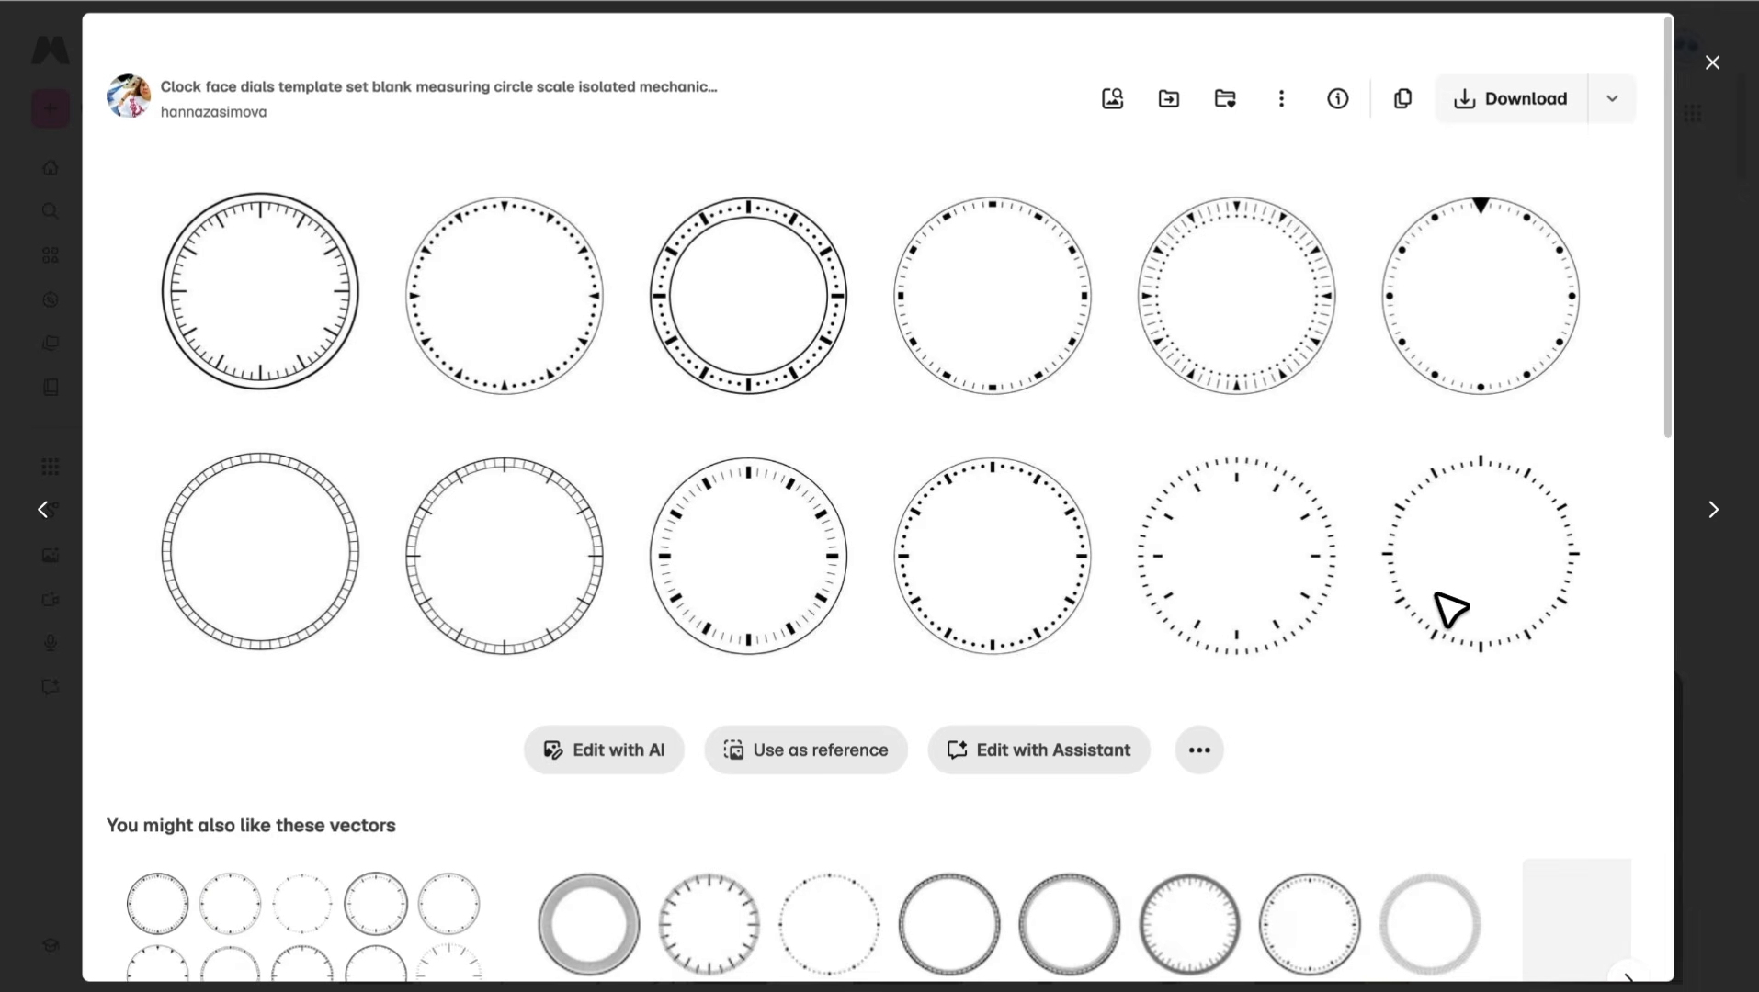
scroll(1330, 572, down, 8)
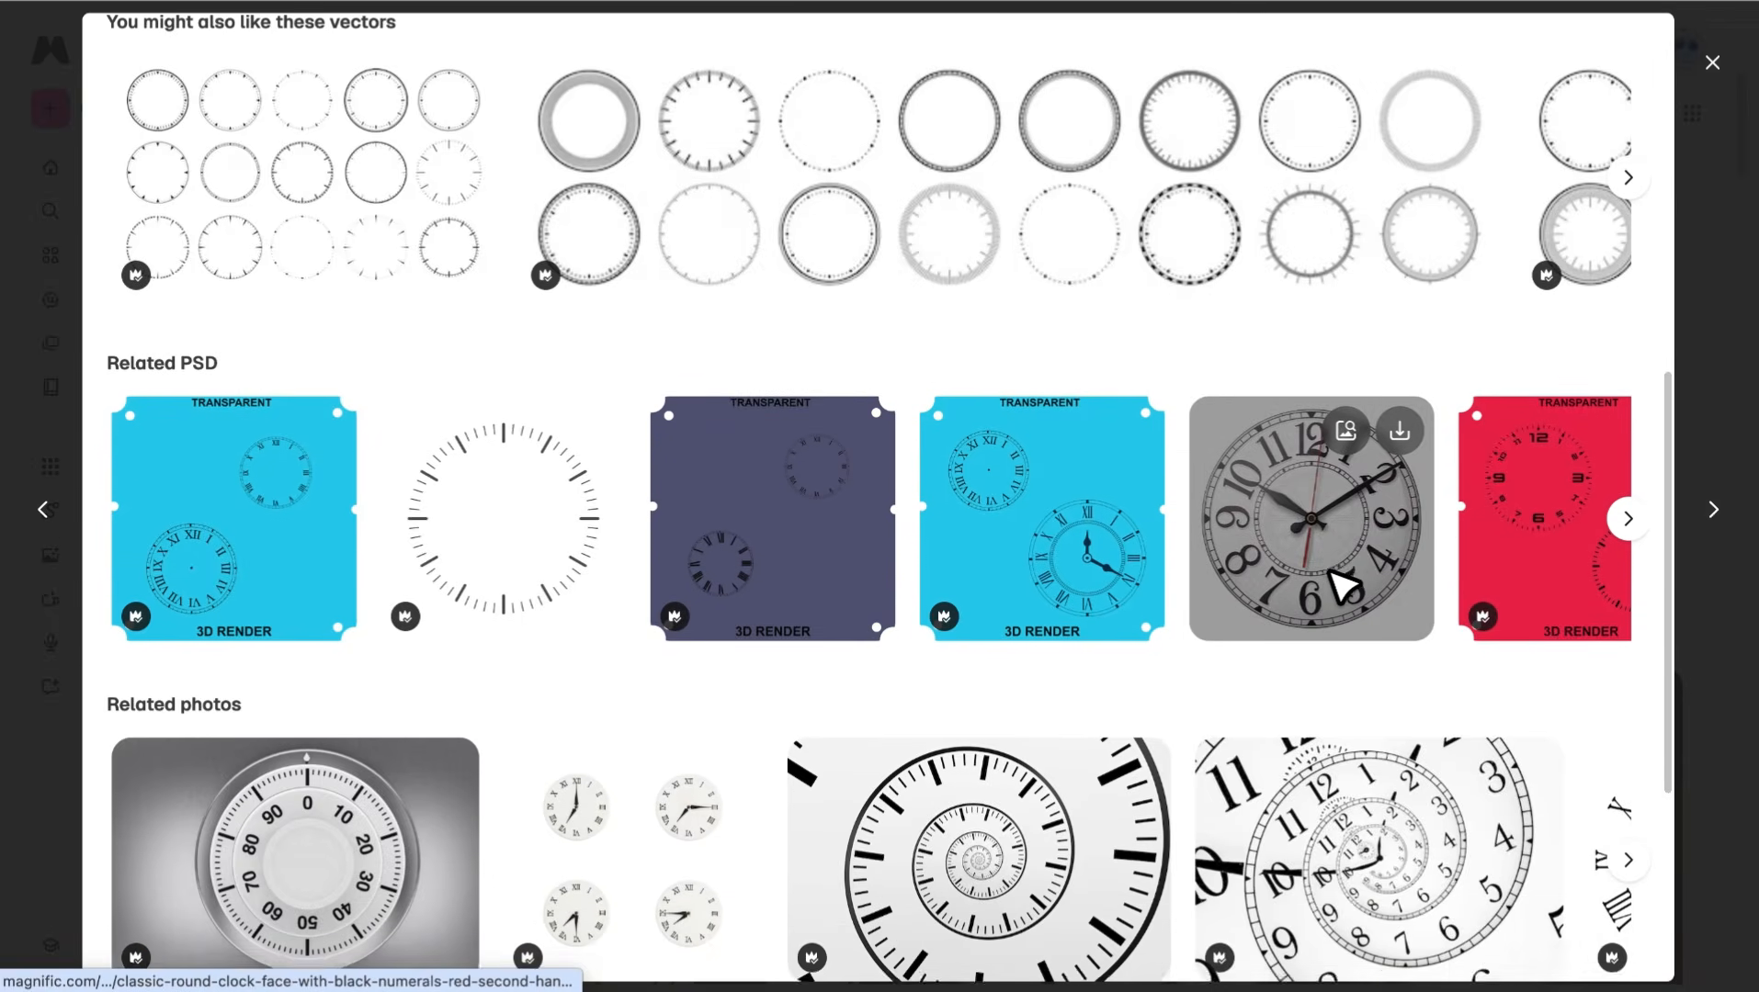
scroll(1338, 581, down, 4)
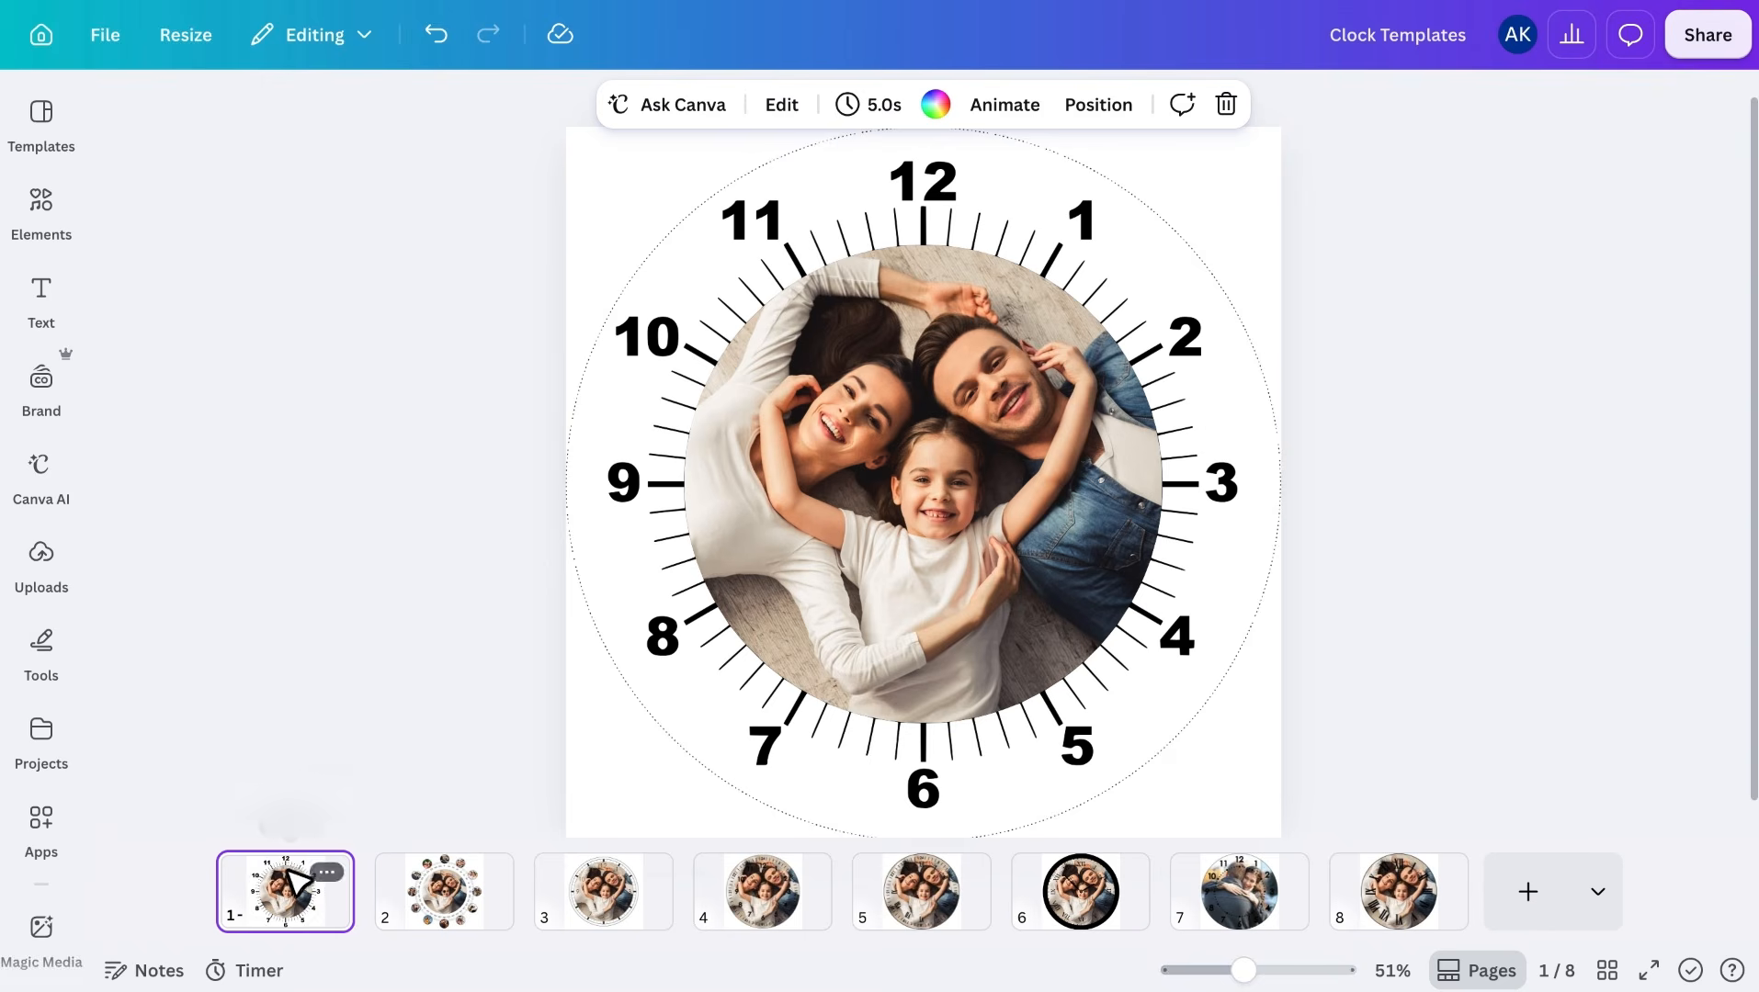
Switch to the Clock Templates design in Canva and examine the photo clock layouts on pages 2 through 8
click(448, 877)
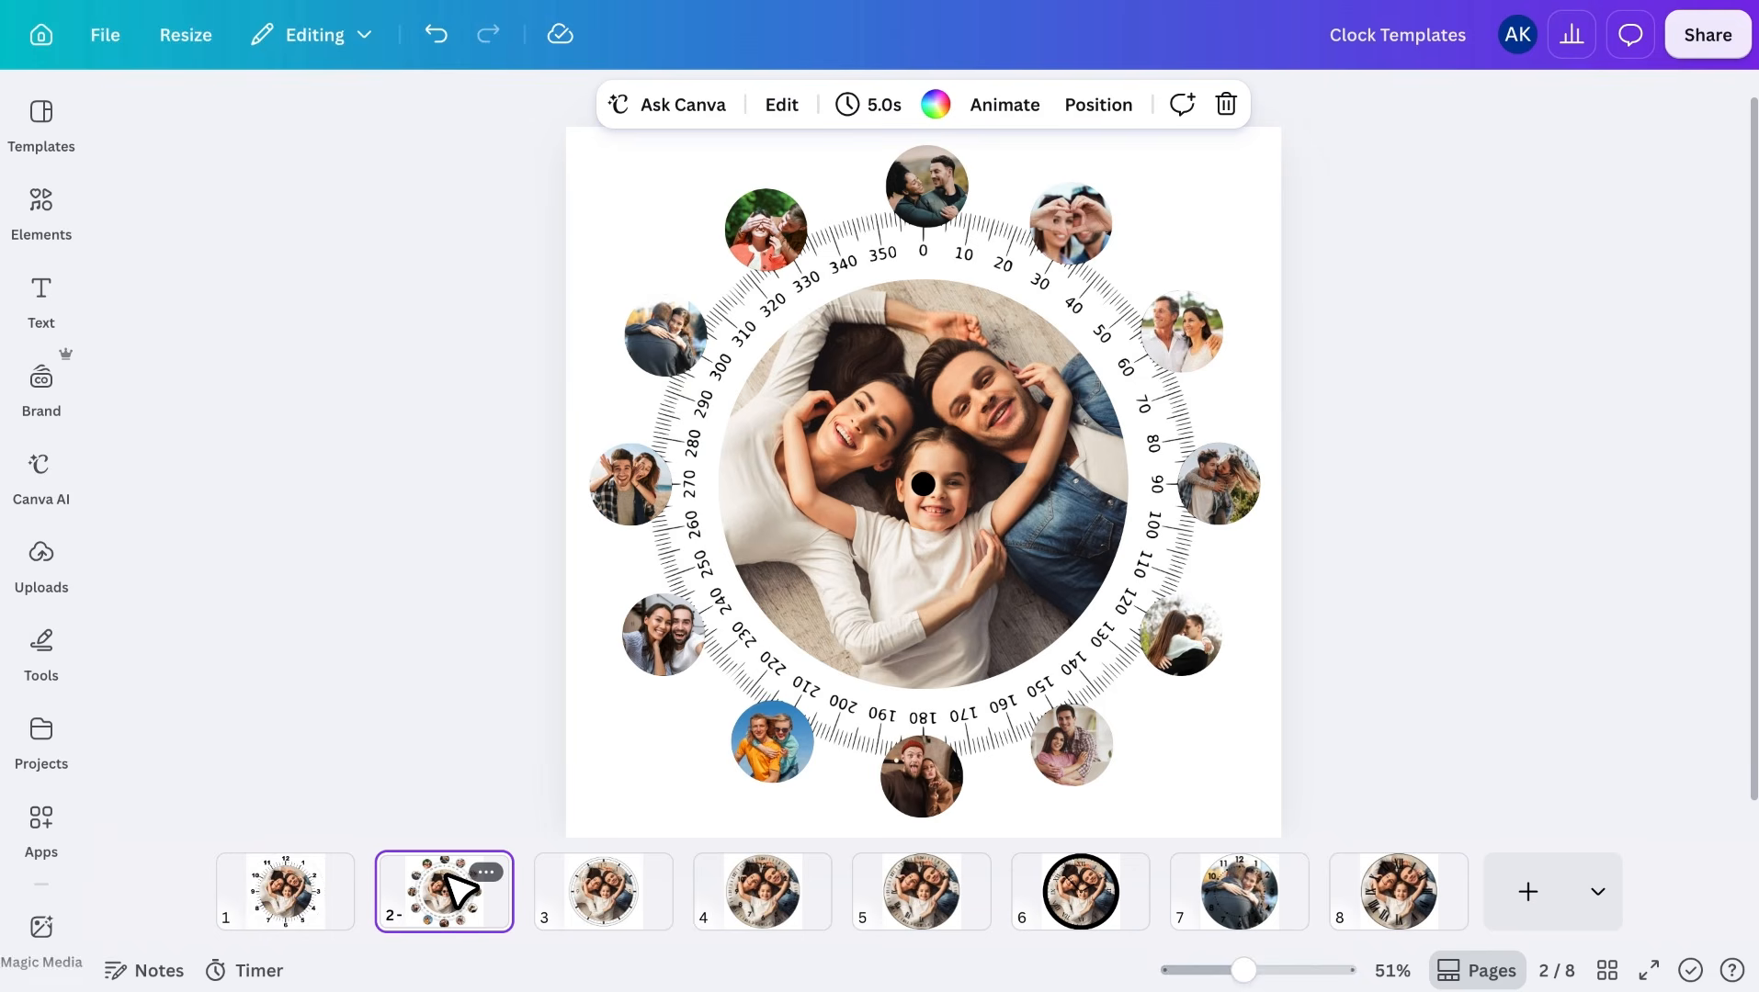
click(614, 895)
click(761, 893)
click(942, 888)
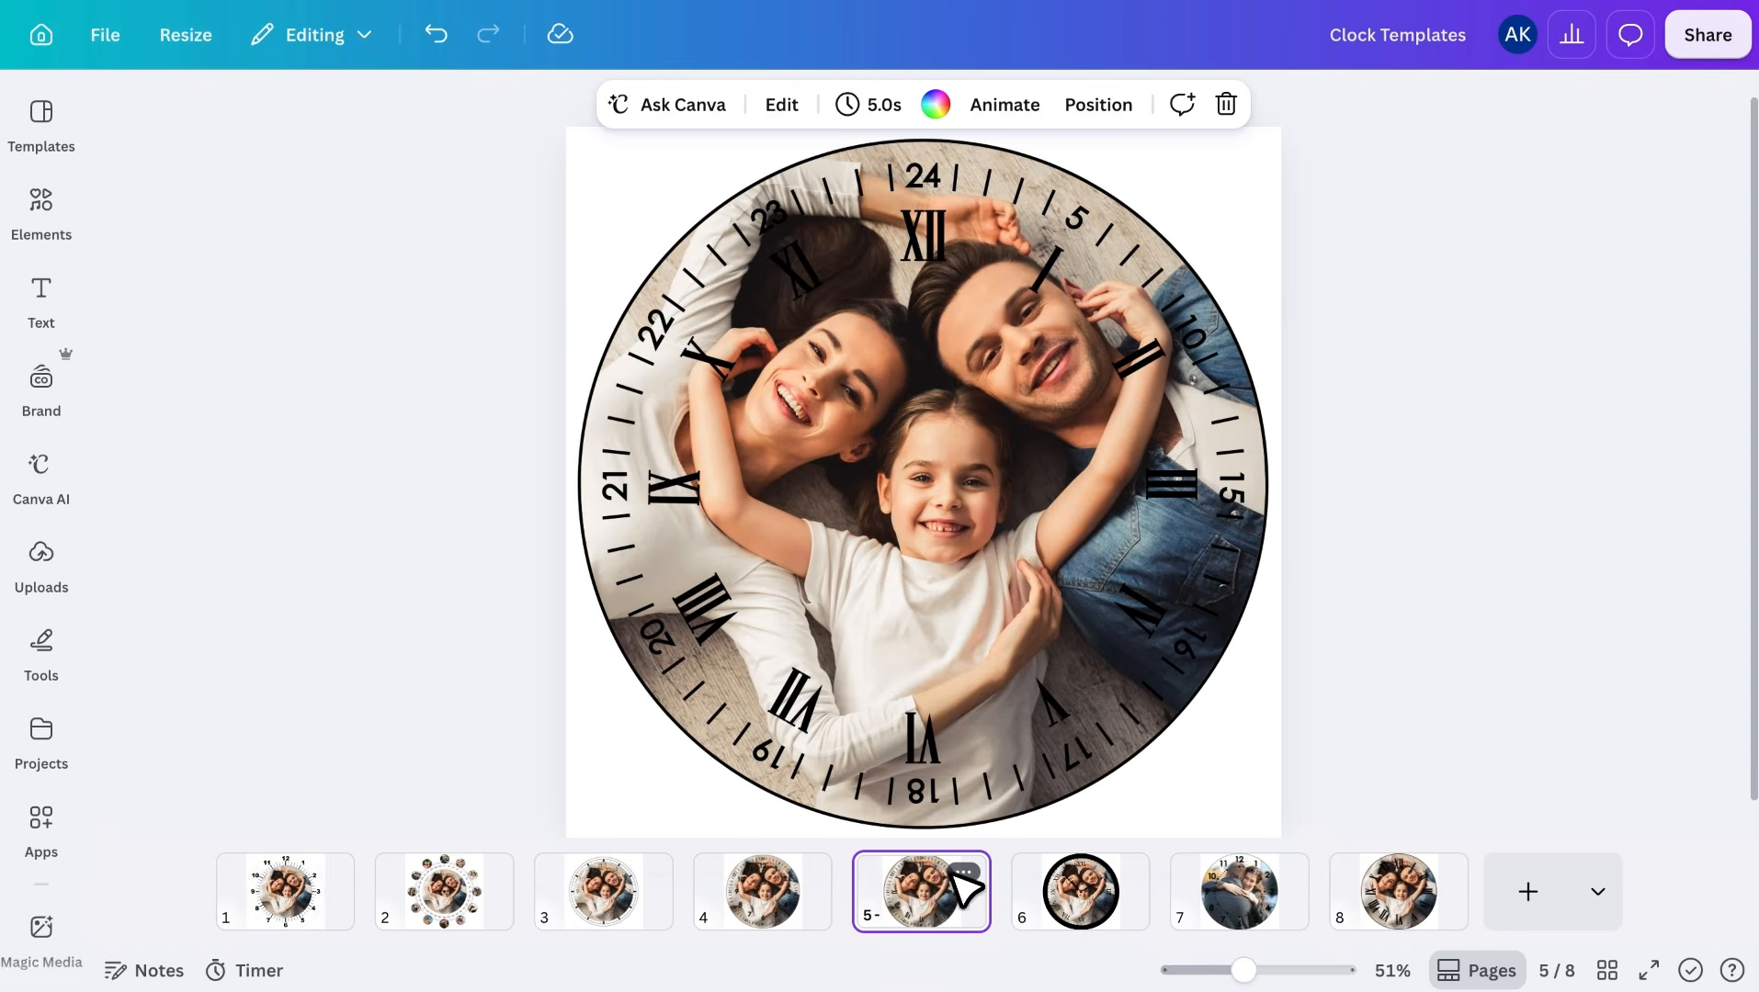
click(1084, 889)
click(1227, 891)
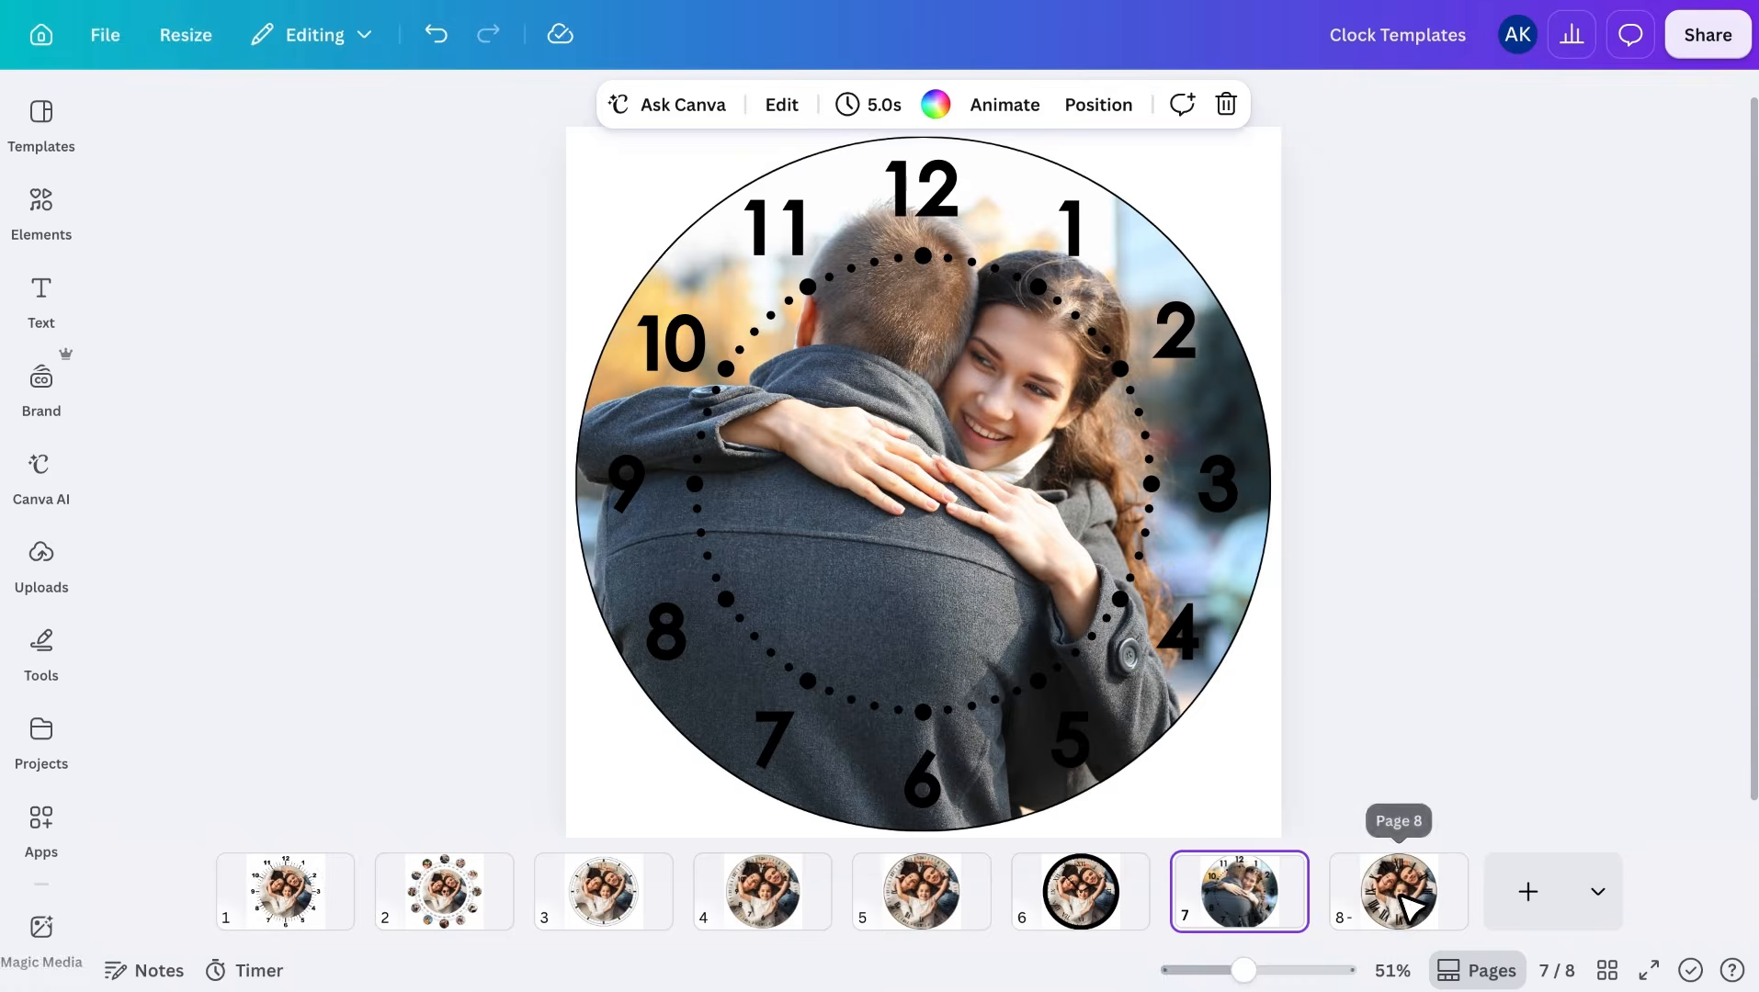
click(1403, 904)
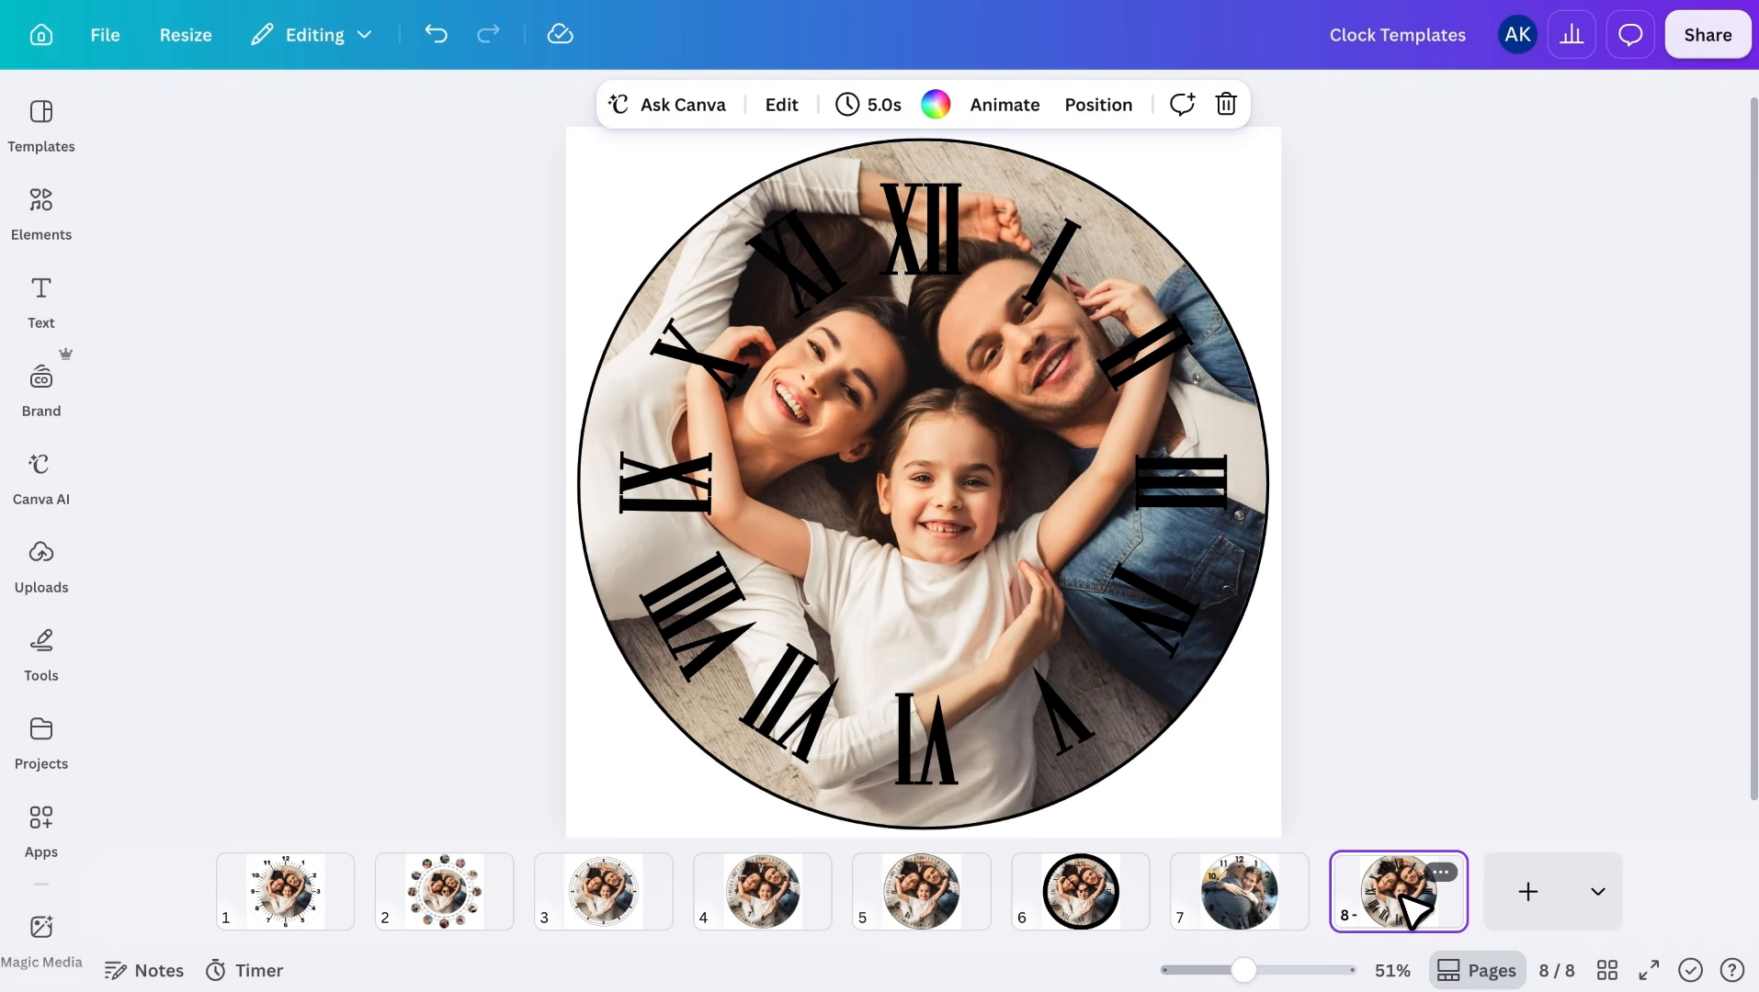